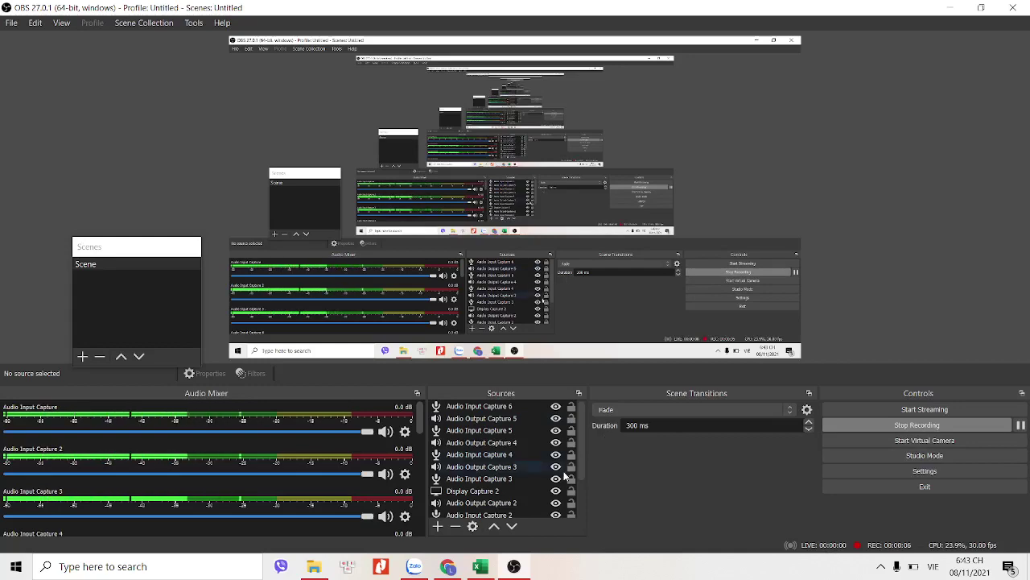
Step: Bring the Excel workbook 'Thuc hanh tai nha (1)' to the front from the taskbar
{"action": "left_click", "coordinate": [480, 569]}
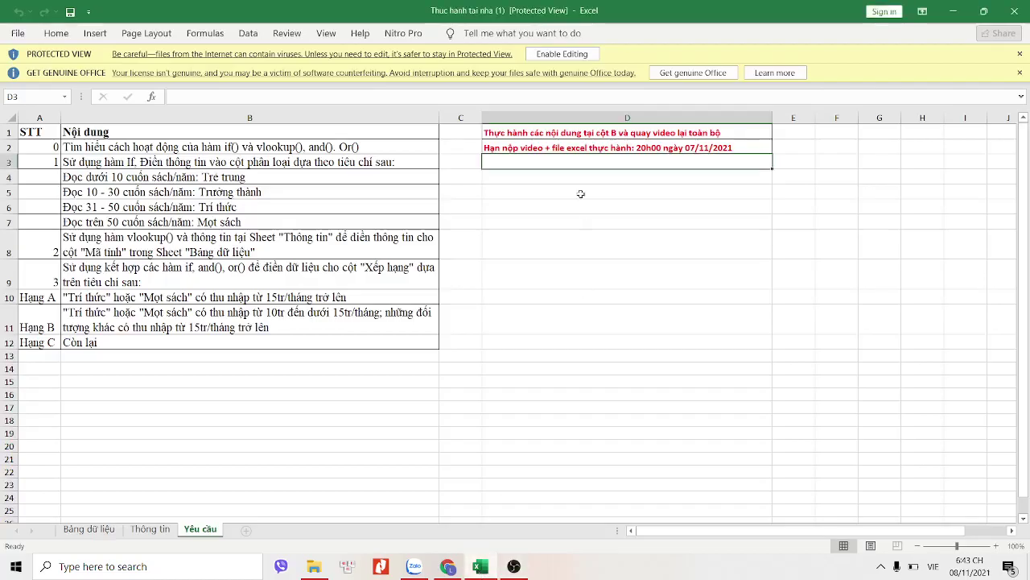
{"action": "left_click", "coordinate": [89, 529]}
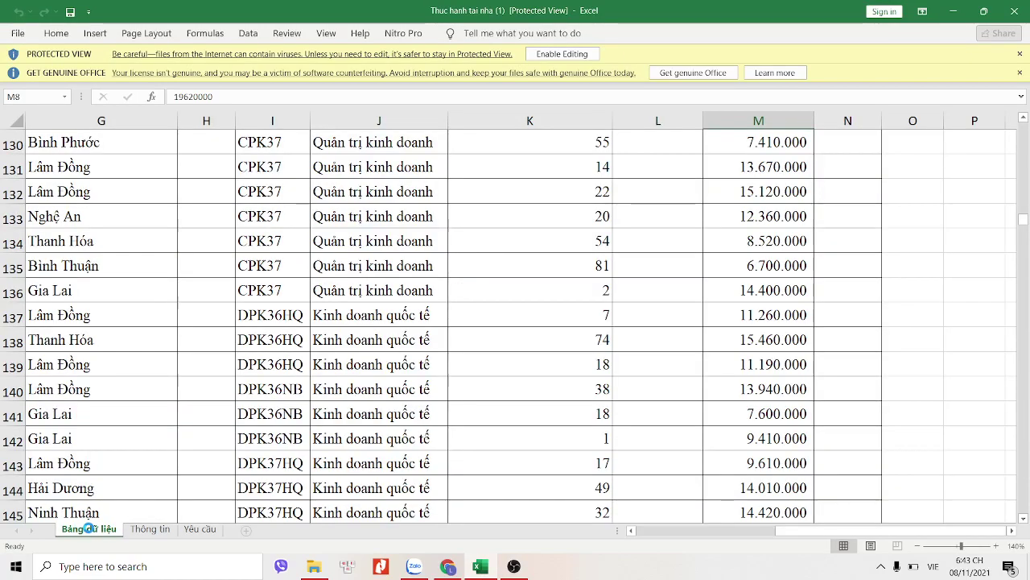
{"action": "scroll", "coordinate": [389, 412], "scroll_direction": "up", "scroll_amount": 1}
{"action": "scroll", "coordinate": [390, 412], "scroll_direction": "up", "scroll_amount": 5}
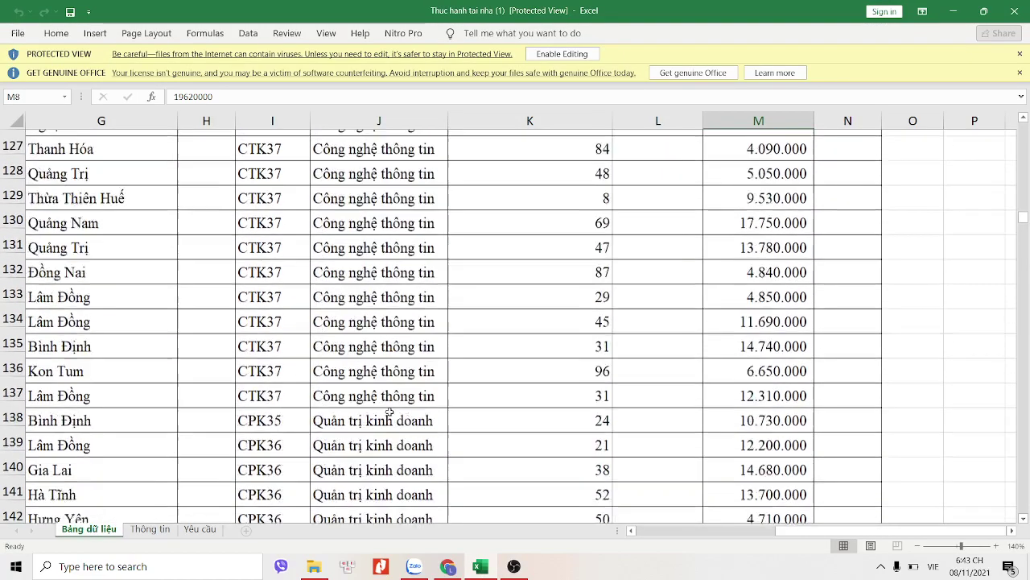
{"action": "scroll", "coordinate": [389, 412], "scroll_direction": "up", "scroll_amount": 7}
{"action": "scroll", "coordinate": [390, 412], "scroll_direction": "up", "scroll_amount": 20}
{"action": "scroll", "coordinate": [267, 365], "scroll_direction": "up", "scroll_amount": 10}
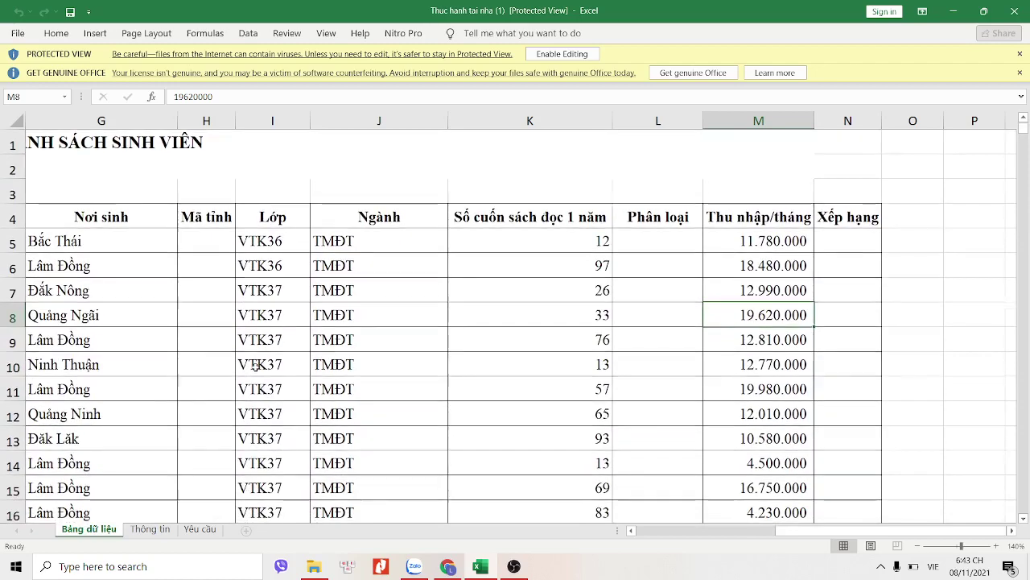
{"action": "scroll", "coordinate": [254, 367], "scroll_direction": "down", "scroll_amount": 3, "text": "ctrl"}
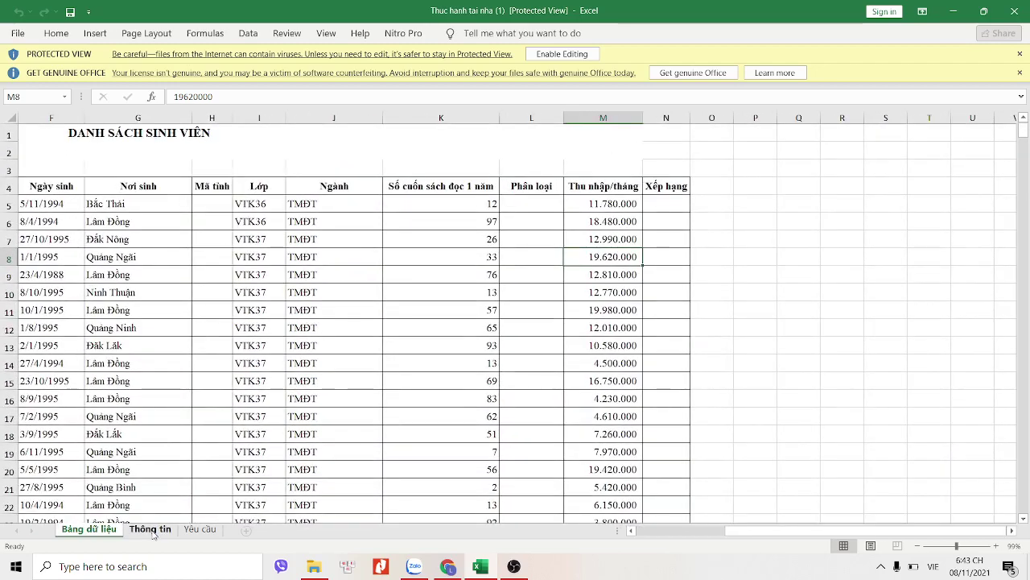
{"action": "left_click", "coordinate": [193, 531]}
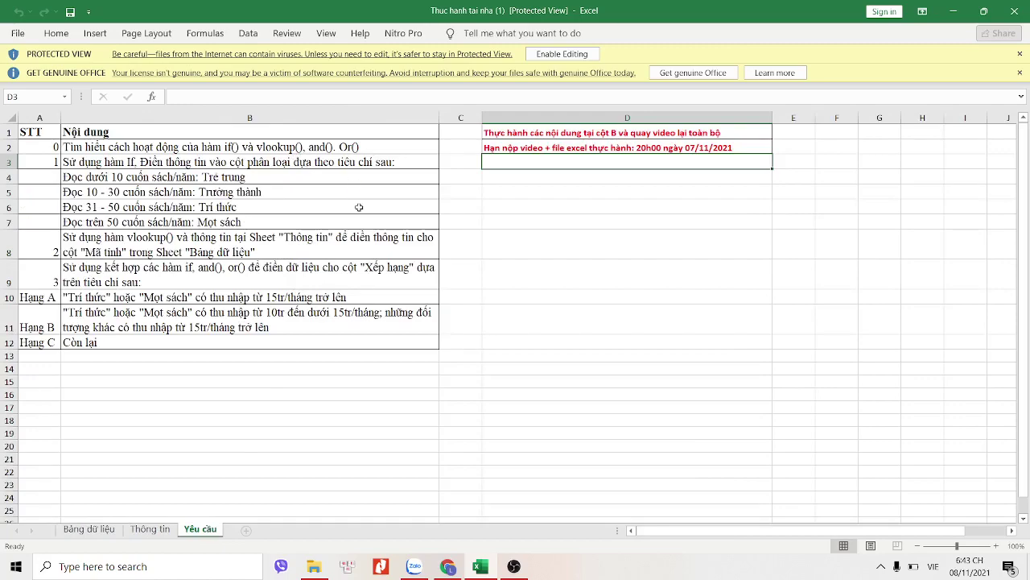
{"action": "left_click", "coordinate": [85, 528]}
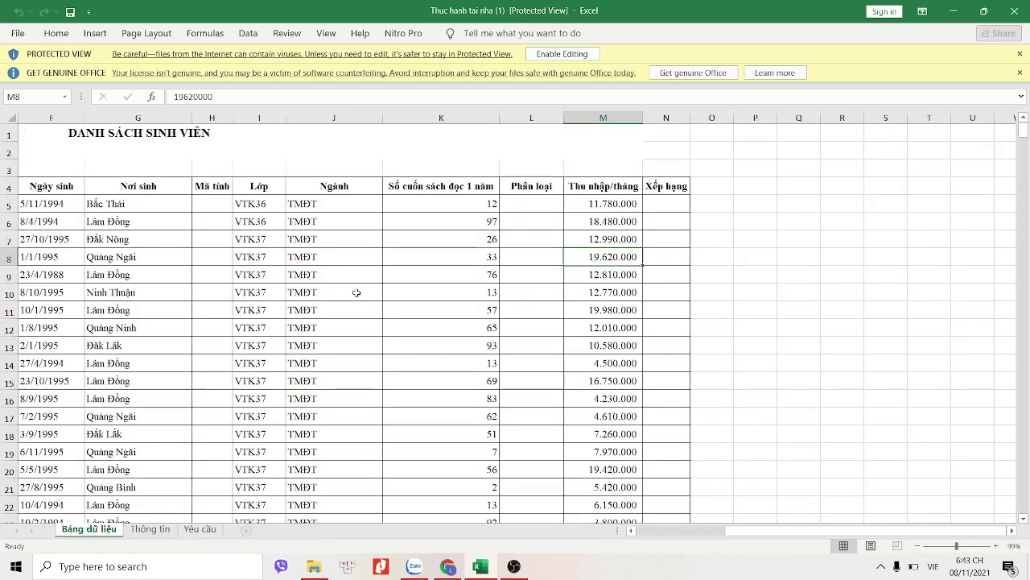
{"action": "scroll", "coordinate": [357, 292], "scroll_direction": "left", "scroll_amount": 2}
{"action": "scroll", "coordinate": [357, 292], "scroll_direction": "left", "scroll_amount": 3}
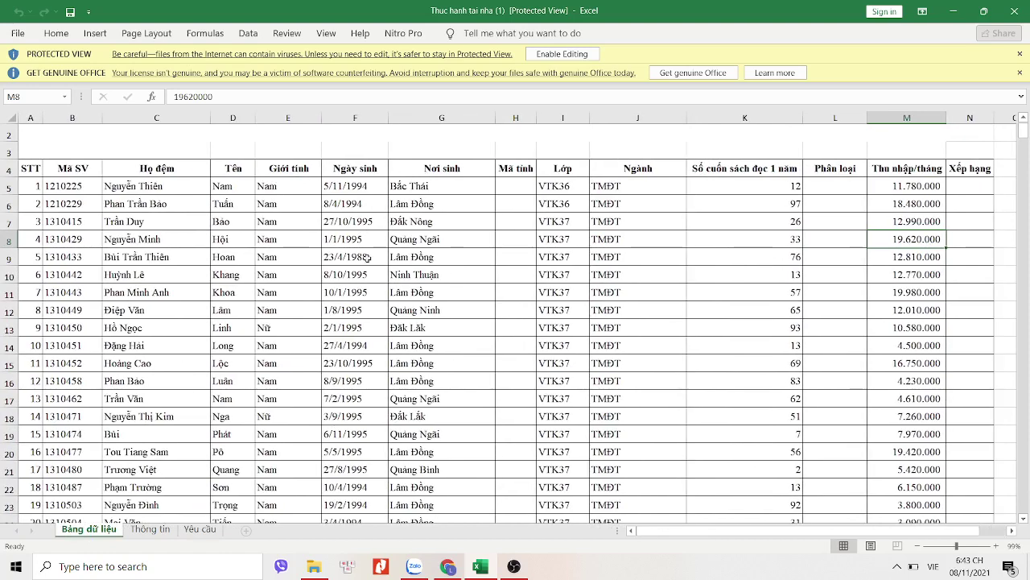
{"action": "left_click", "coordinate": [513, 566]}
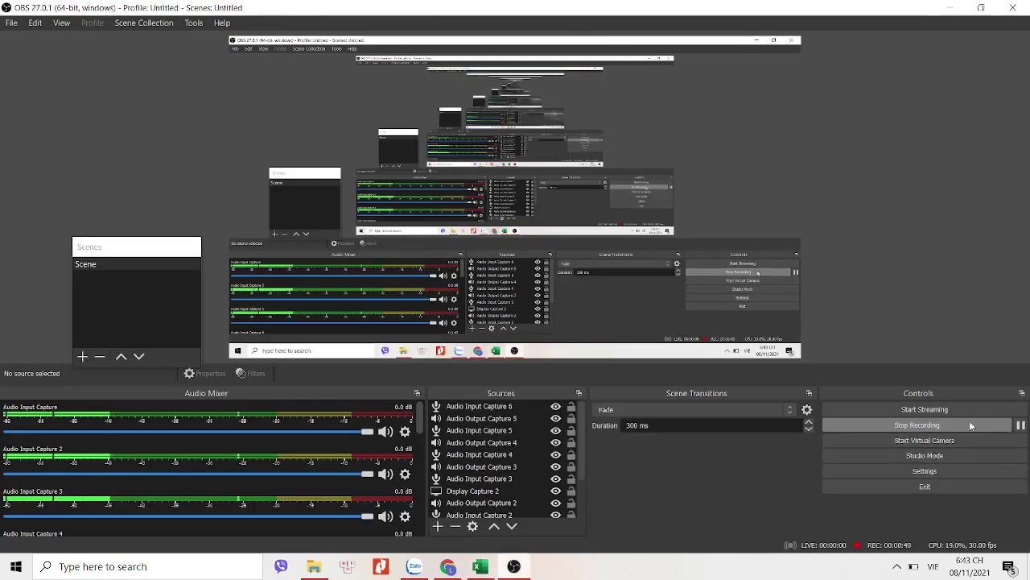
{"action": "left_click", "coordinate": [1019, 427]}
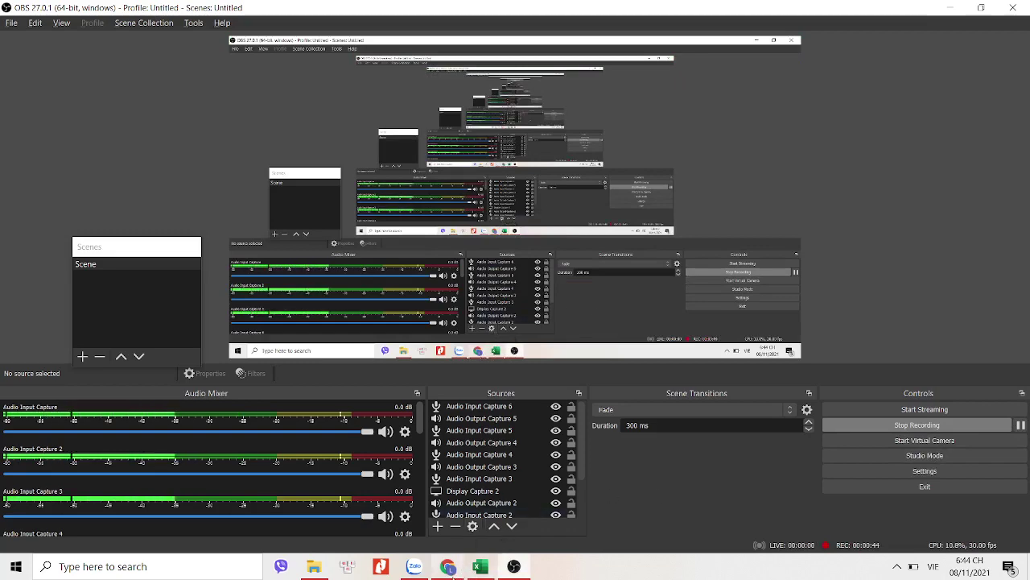
{"action": "left_click", "coordinate": [480, 566]}
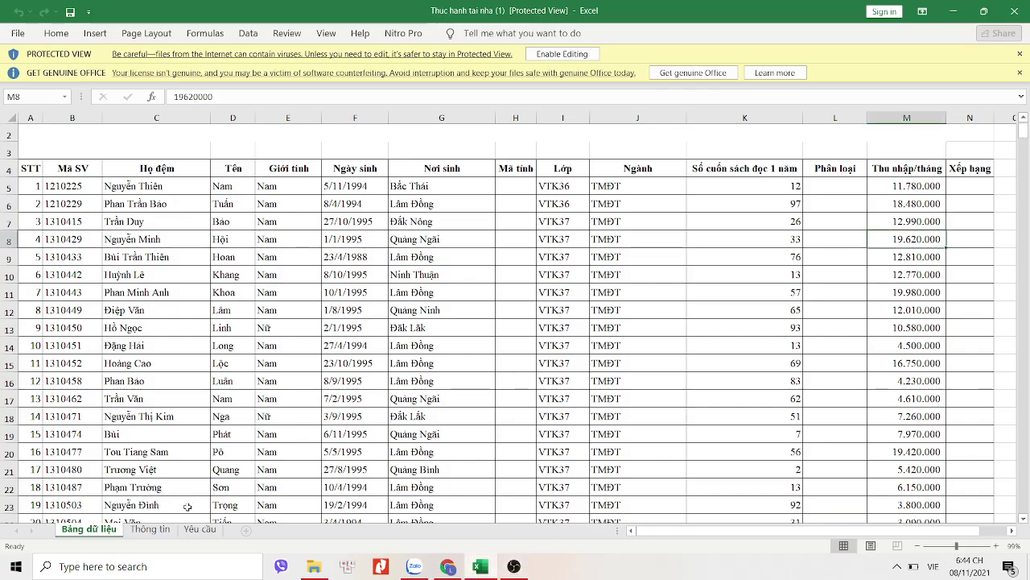
{"action": "left_click", "coordinate": [199, 529]}
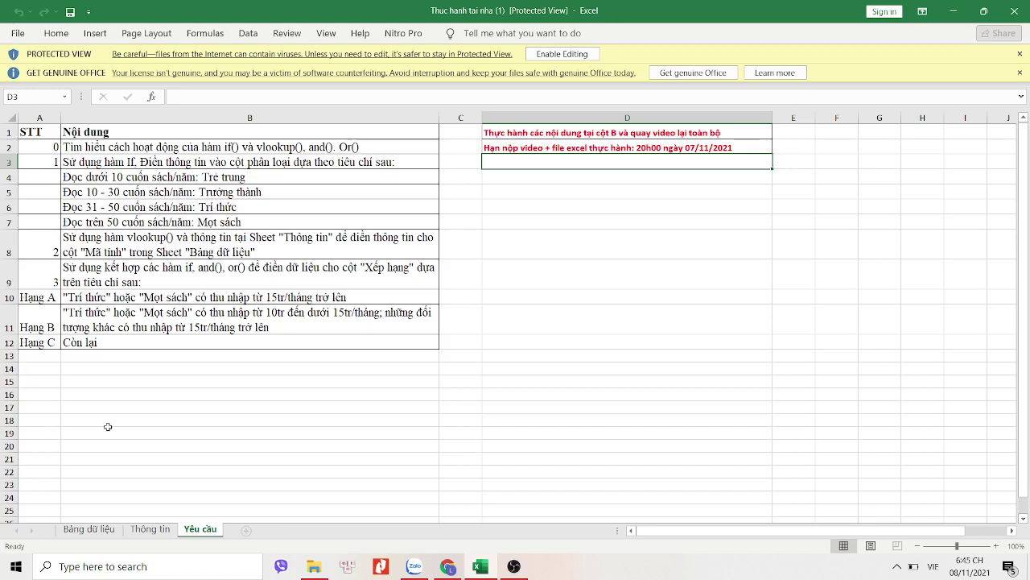
Step: Show the Bảng dữ liệu student table and check column L's context menu without making changes
{"action": "left_click", "coordinate": [90, 531]}
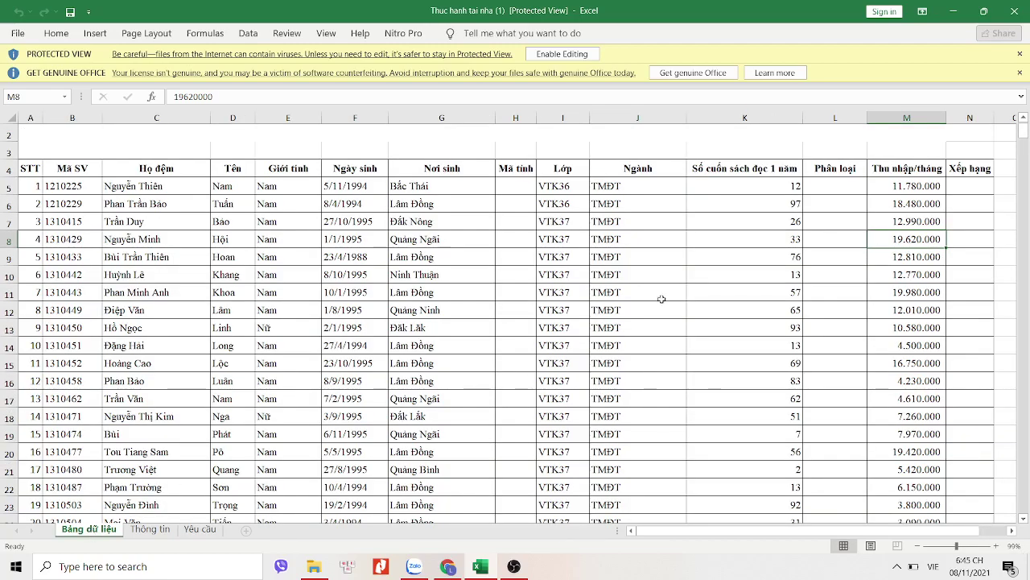
{"action": "scroll", "coordinate": [731, 240], "scroll_direction": "right", "scroll_amount": 1}
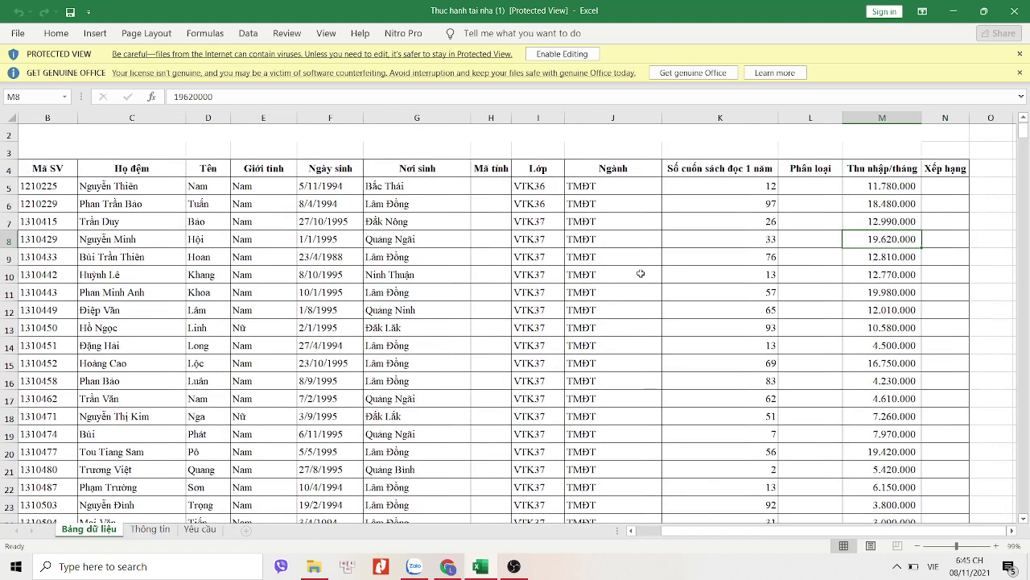
{"action": "right_click", "coordinate": [810, 123]}
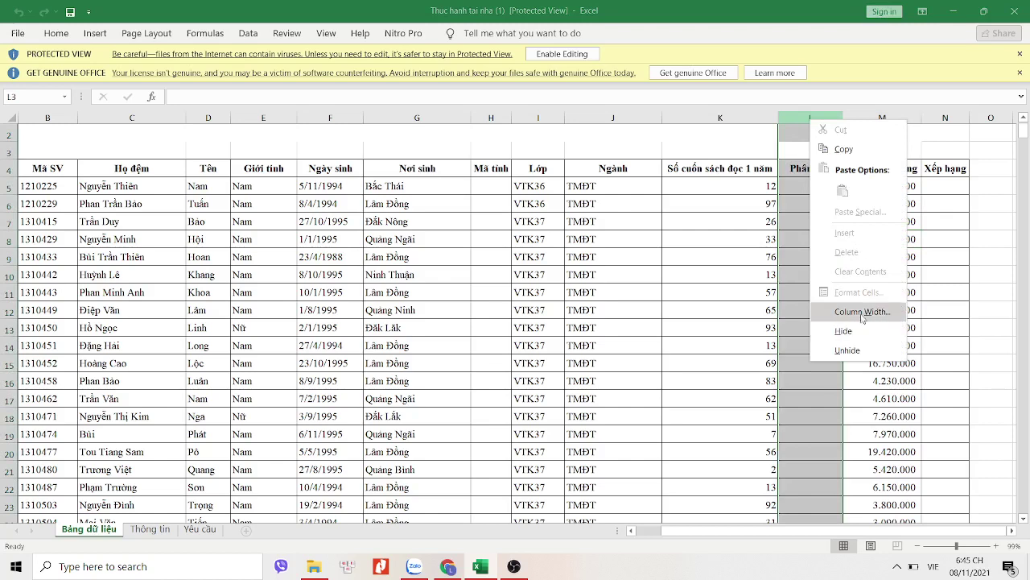
{"action": "left_click", "coordinate": [705, 145]}
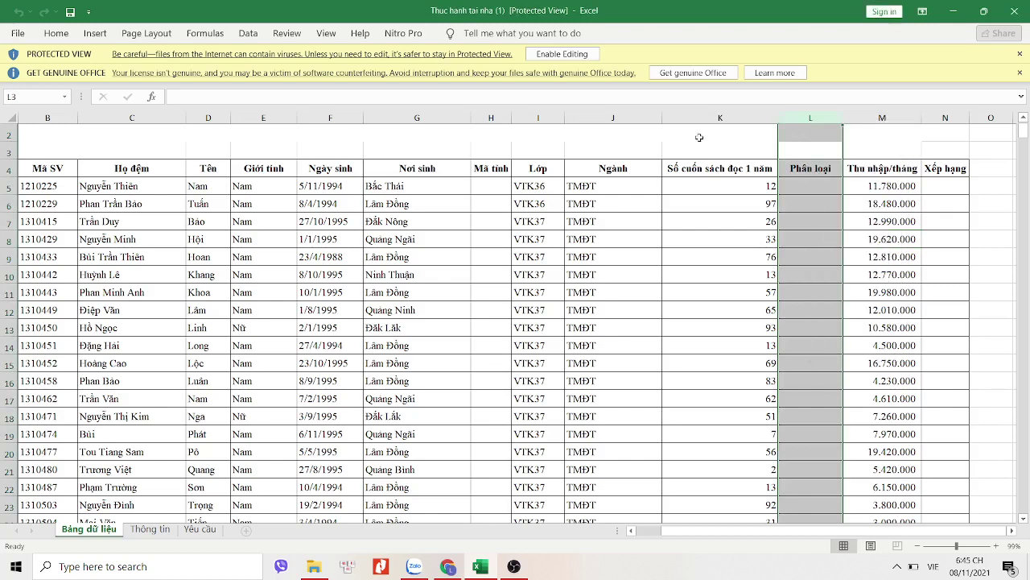
{"action": "right_click", "coordinate": [799, 117]}
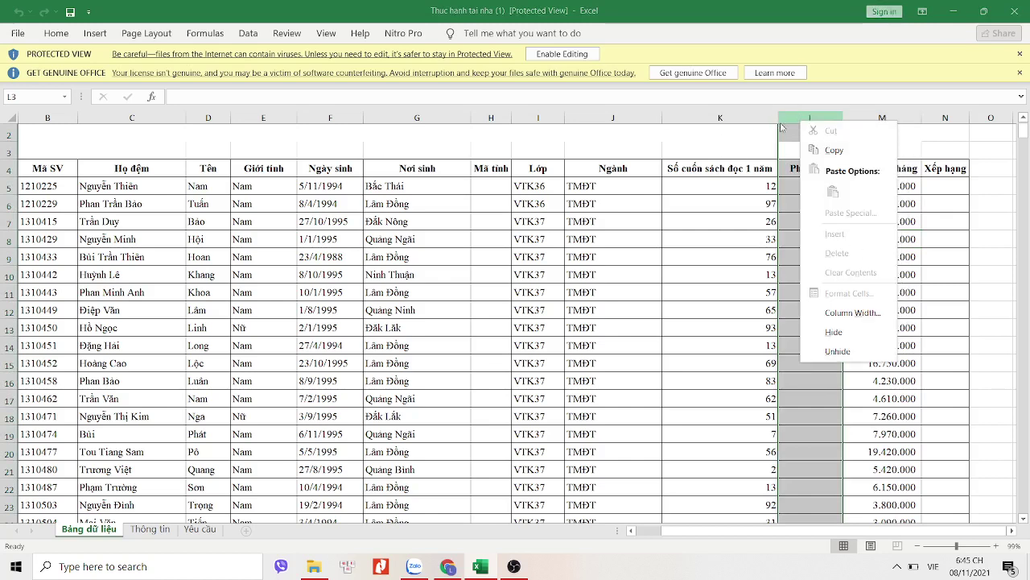
{"action": "left_click", "coordinate": [785, 118]}
{"action": "left_click", "coordinate": [761, 134]}
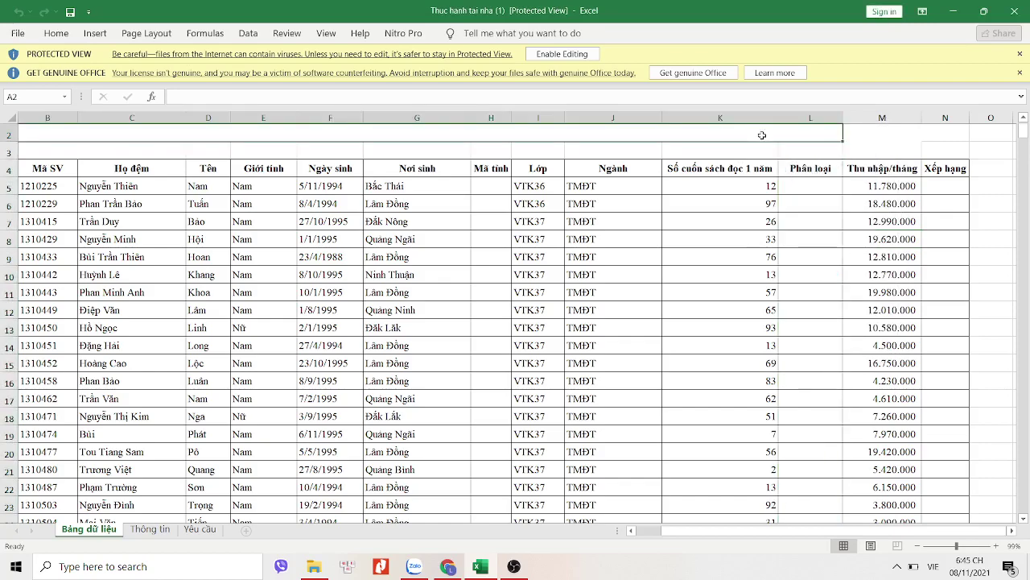
Step: Enable editing on the protected workbook
{"action": "left_click", "coordinate": [590, 53]}
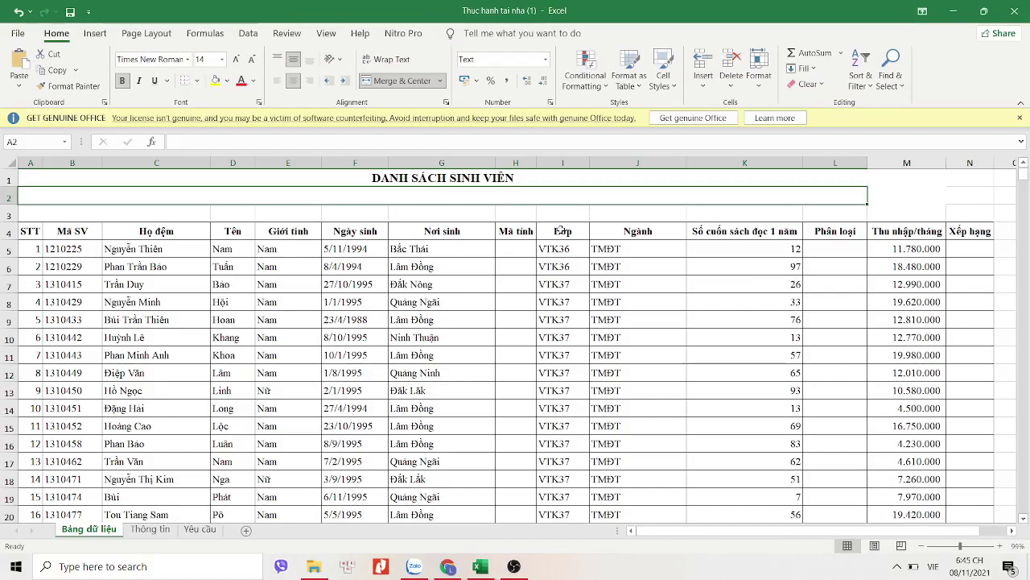
{"action": "left_click", "coordinate": [829, 163]}
{"action": "right_click", "coordinate": [829, 164]}
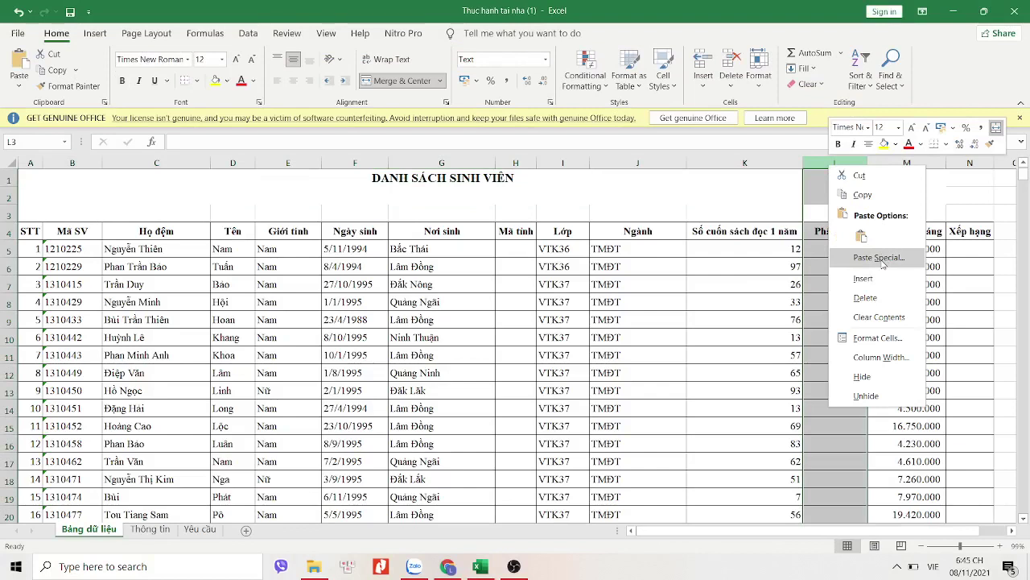
{"action": "key", "text": "Escape"}
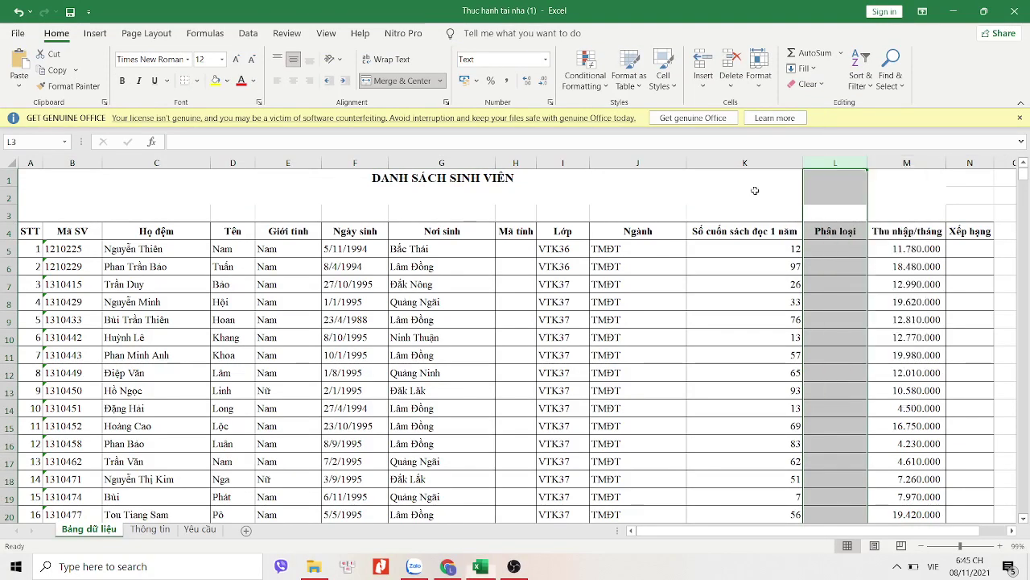
Step: Insert a blank column M between Phân loại and Thu nhập/tháng, then select L5
{"action": "left_click", "coordinate": [906, 163]}
{"action": "right_click", "coordinate": [906, 165]}
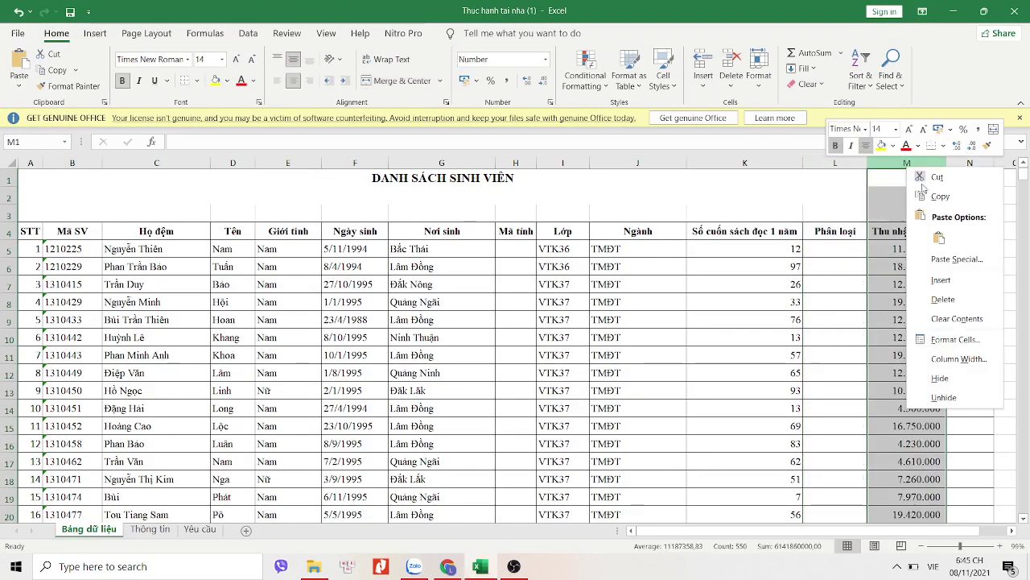
{"action": "left_click", "coordinate": [946, 281]}
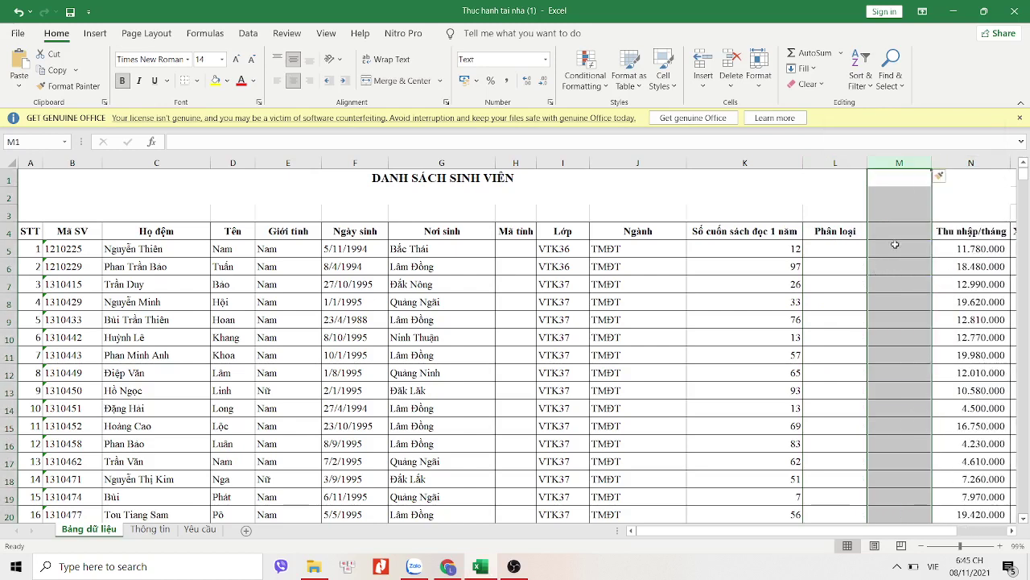
{"action": "left_click", "coordinate": [898, 233]}
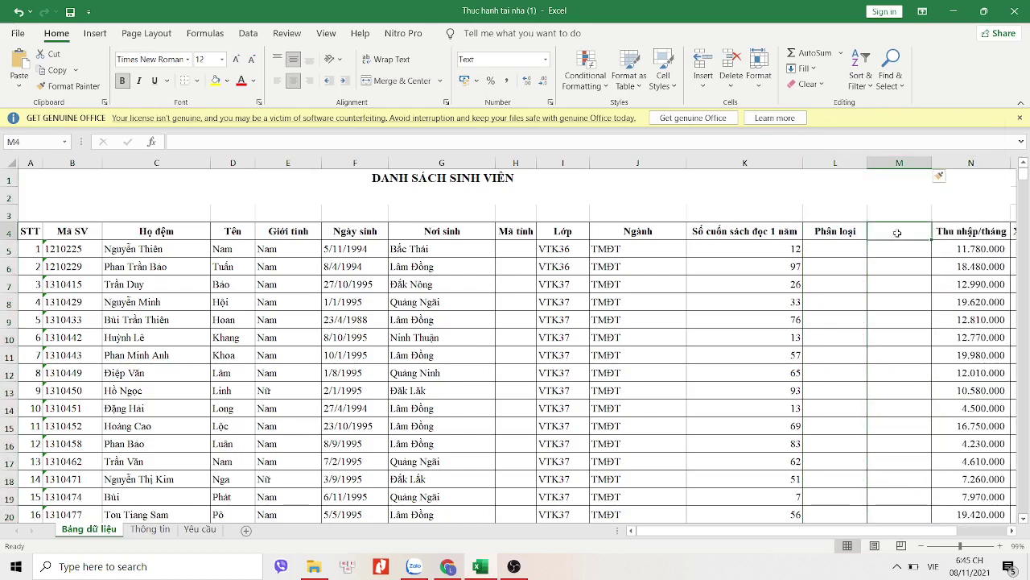
{"action": "left_click", "coordinate": [829, 248]}
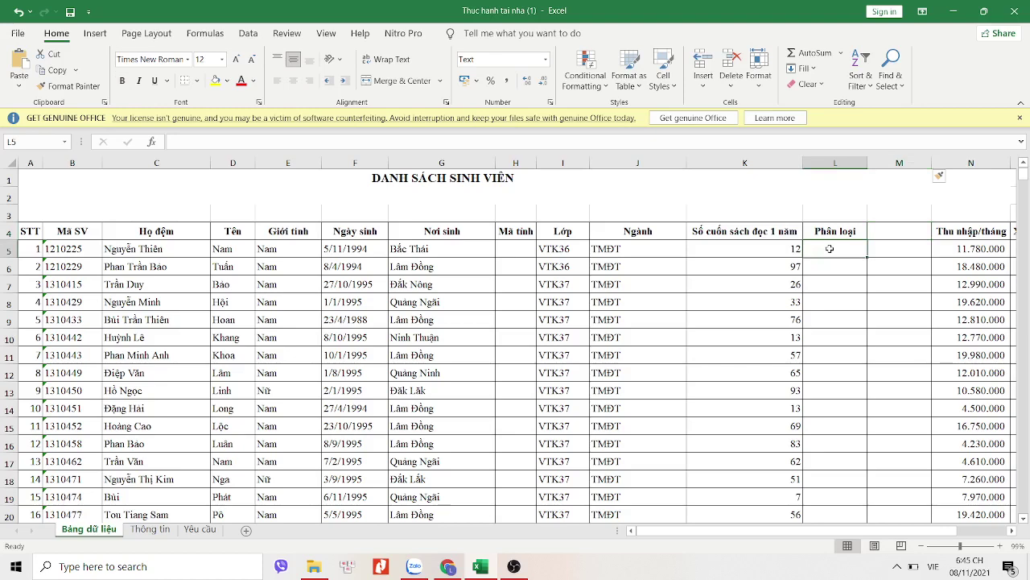
Step: Start an IF formula in L5 using Excel's IF suggestion
{"action": "type", "text": "="}
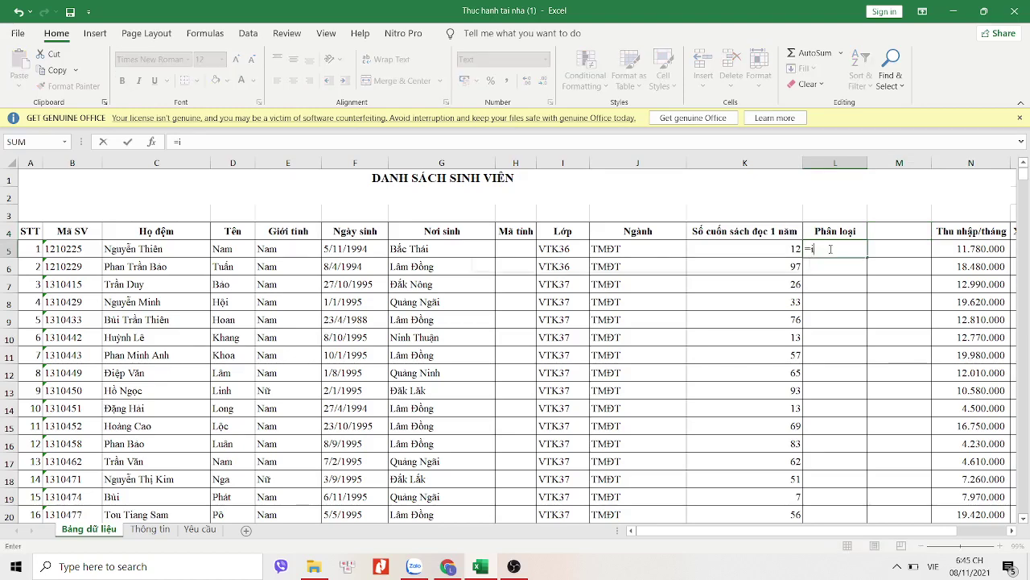
{"action": "type", "text": "if"}
{"action": "key", "text": "Return"}
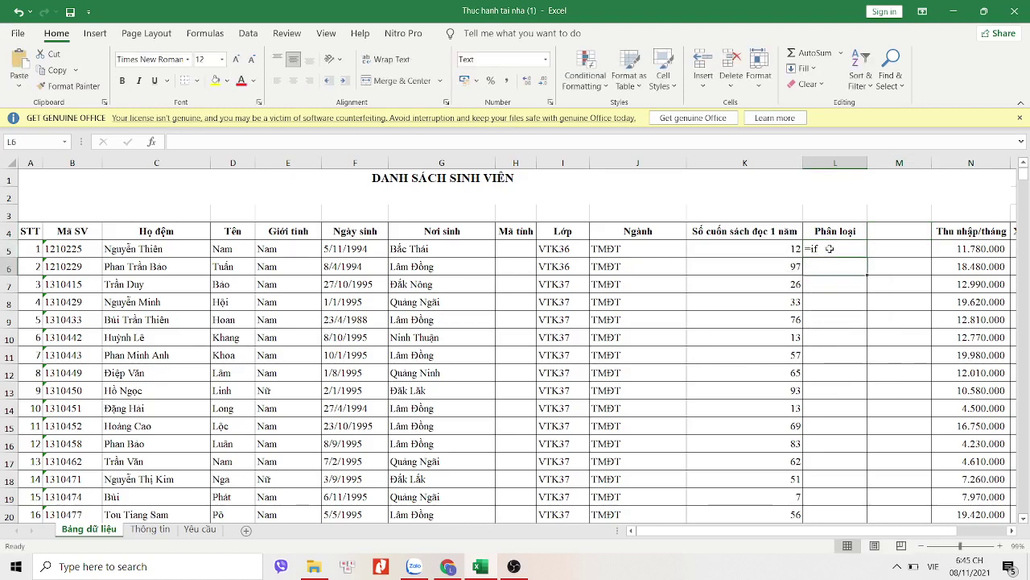
{"action": "left_click", "coordinate": [829, 249]}
{"action": "double_click", "coordinate": [829, 248]}
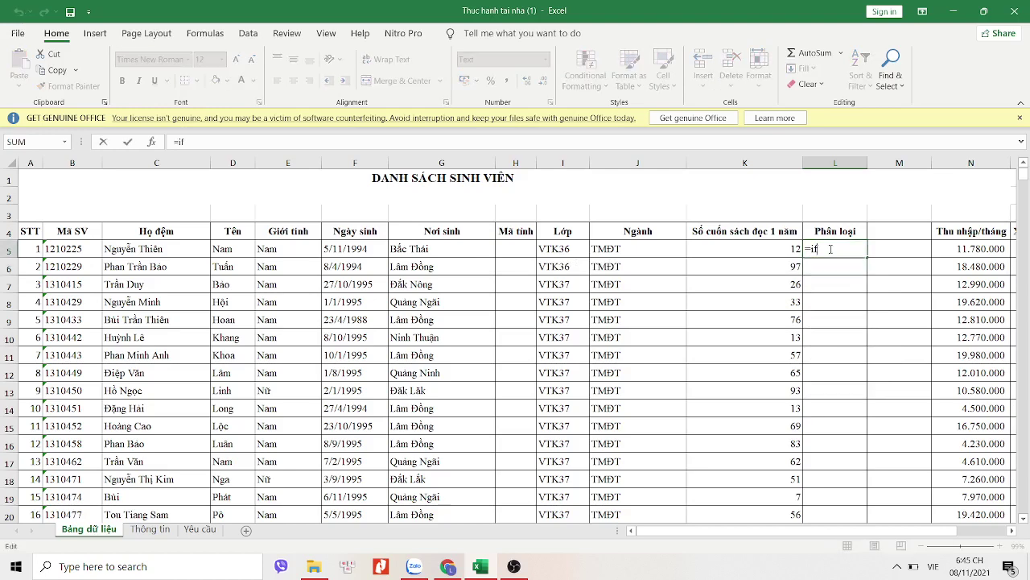
{"action": "key", "text": "BackSpace"}
{"action": "key", "text": "BackSpace"}
{"action": "type", "text": "if"}
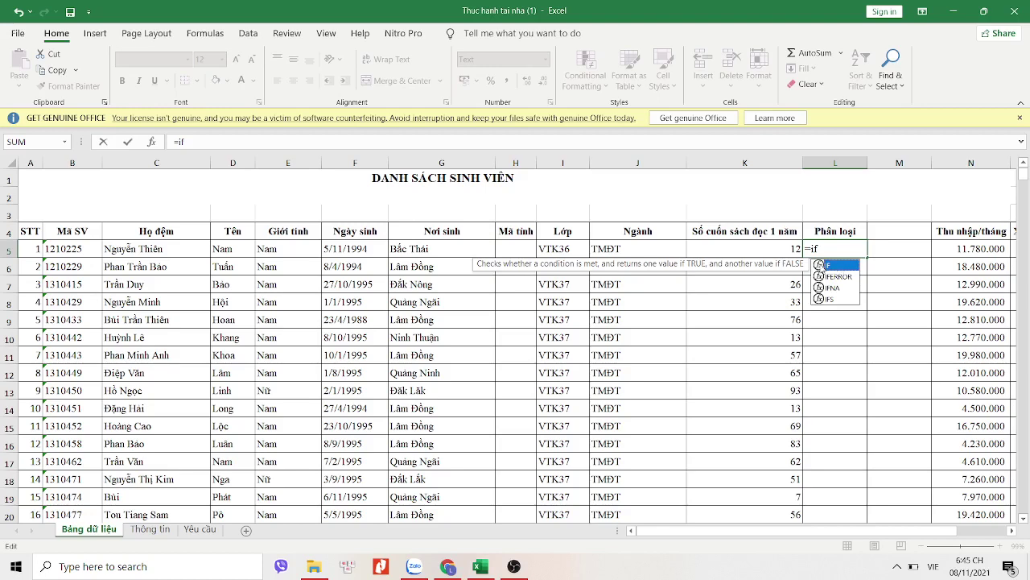
{"action": "double_click", "coordinate": [819, 265]}
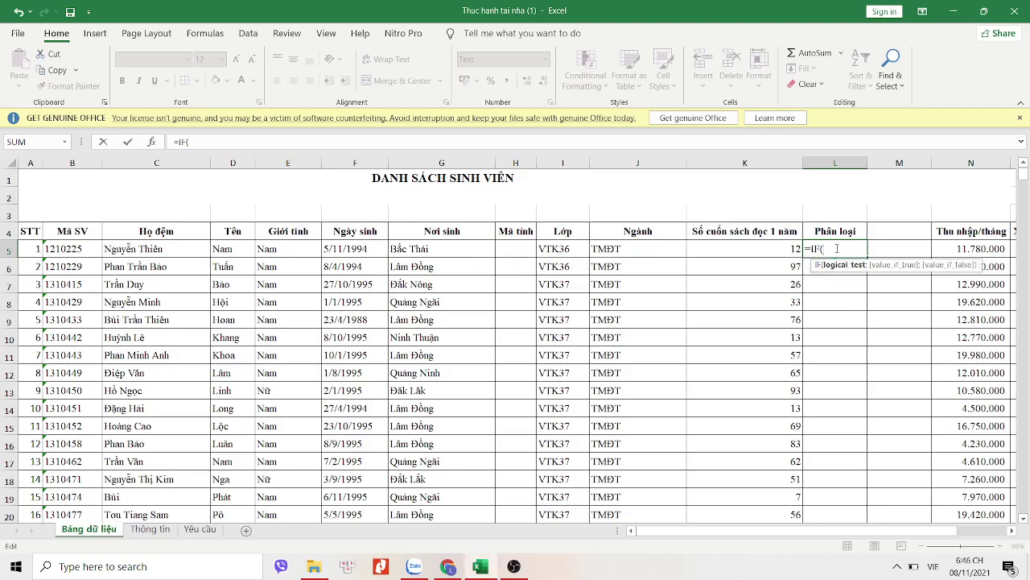
Step: Add the first test K5>50 with the label Mọt sách
{"action": "left_click", "coordinate": [766, 250]}
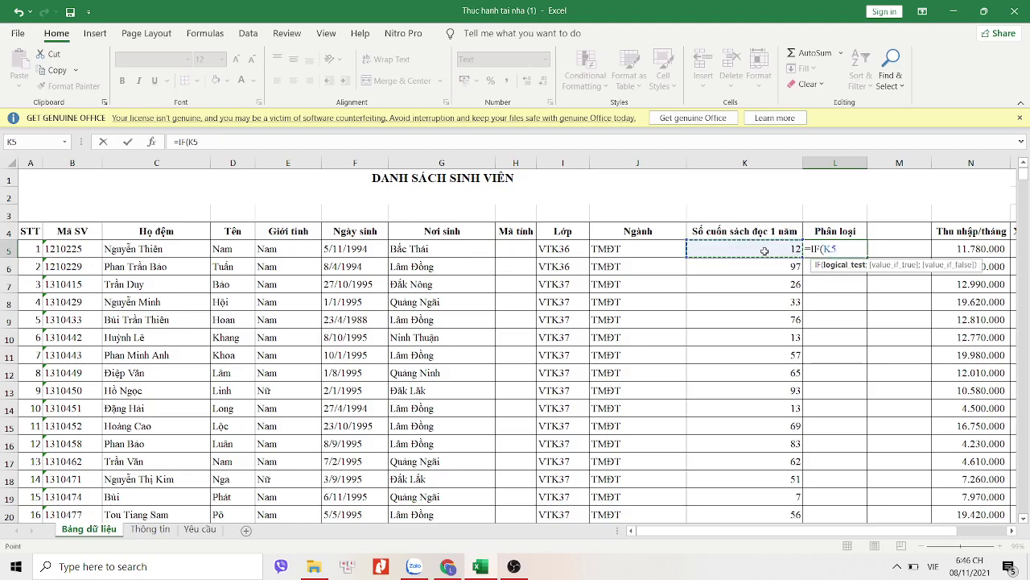
{"action": "type", "text": ">50"}
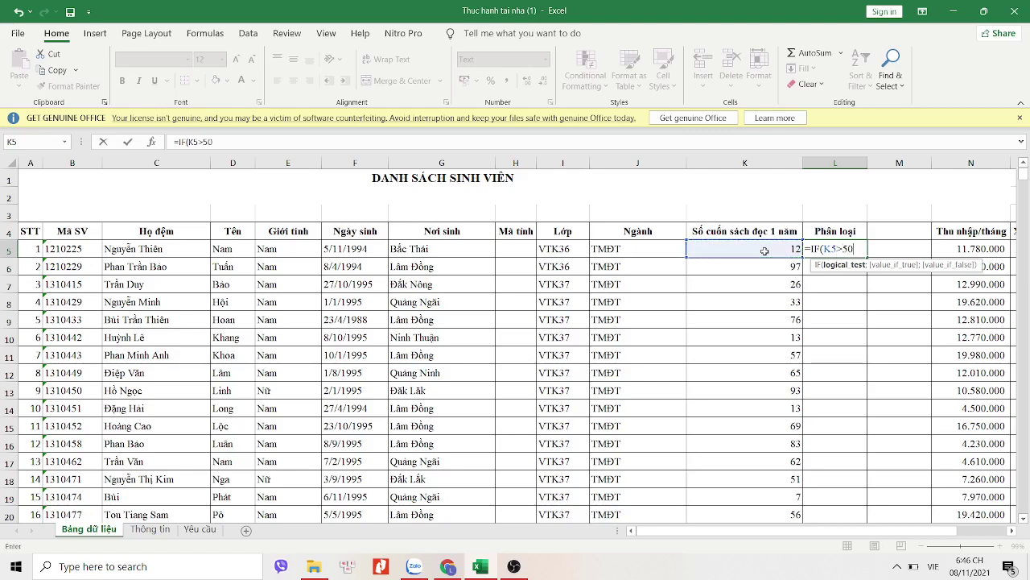
{"action": "type", "text": "; M"}
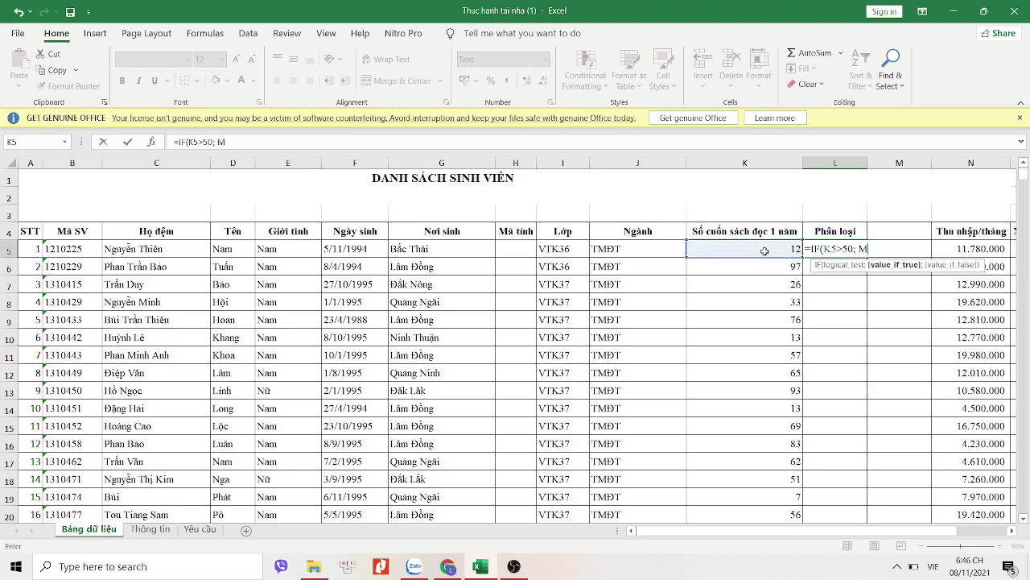
{"action": "type", "text": "o"}
{"action": "key", "text": "BackSpace"}
{"action": "type", "text": "\""}
{"action": "key", "text": "BackSpace"}
{"action": "key", "text": "BackSpace"}
{"action": "key", "text": "BackSpace"}
{"action": "type", "text": "M"}
{"action": "type", "text": ";"}
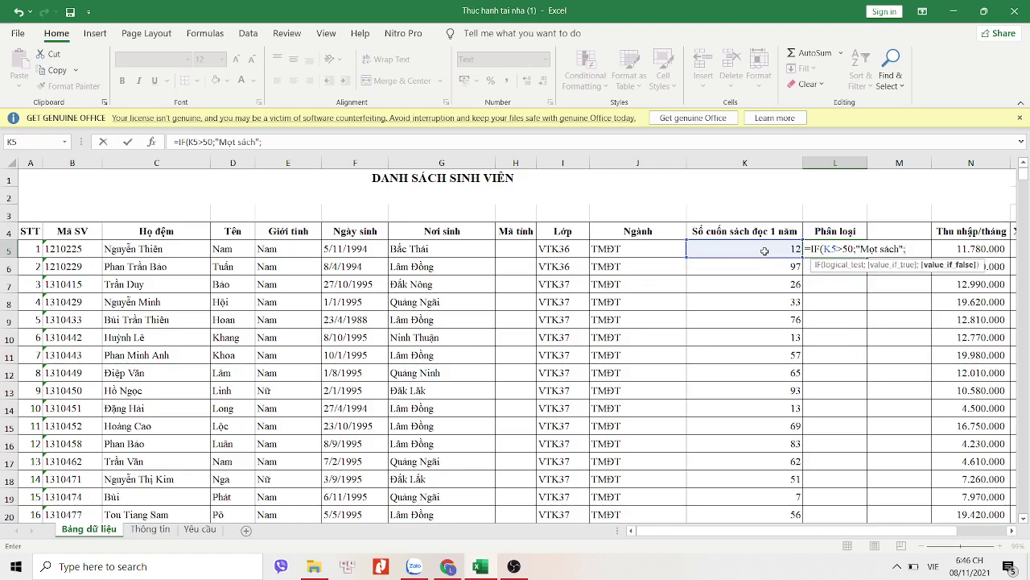
{"action": "type", "text": "f"}
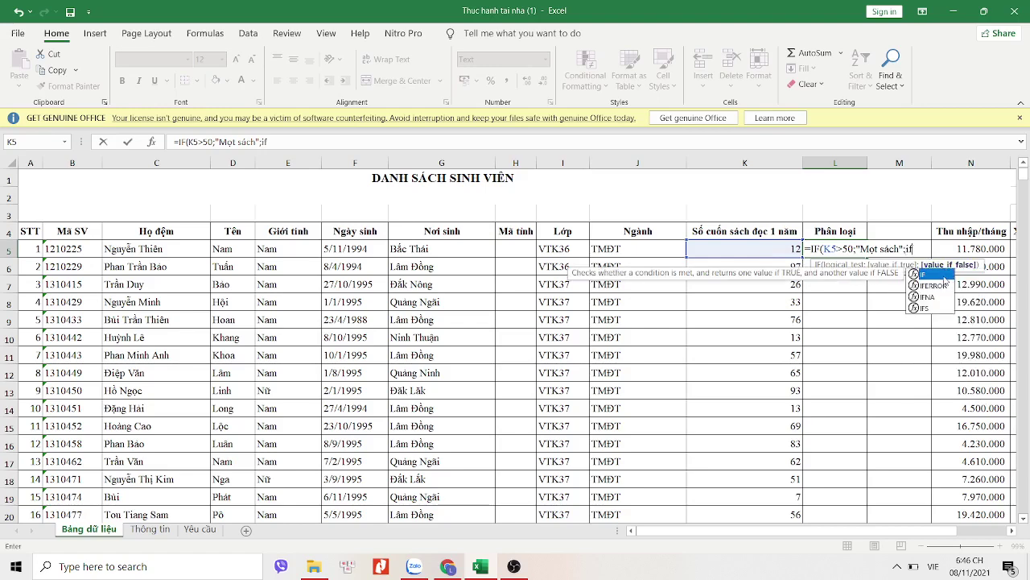
Step: Nest a second IF testing K5>30 with the label tri thức
{"action": "double_click", "coordinate": [938, 276]}
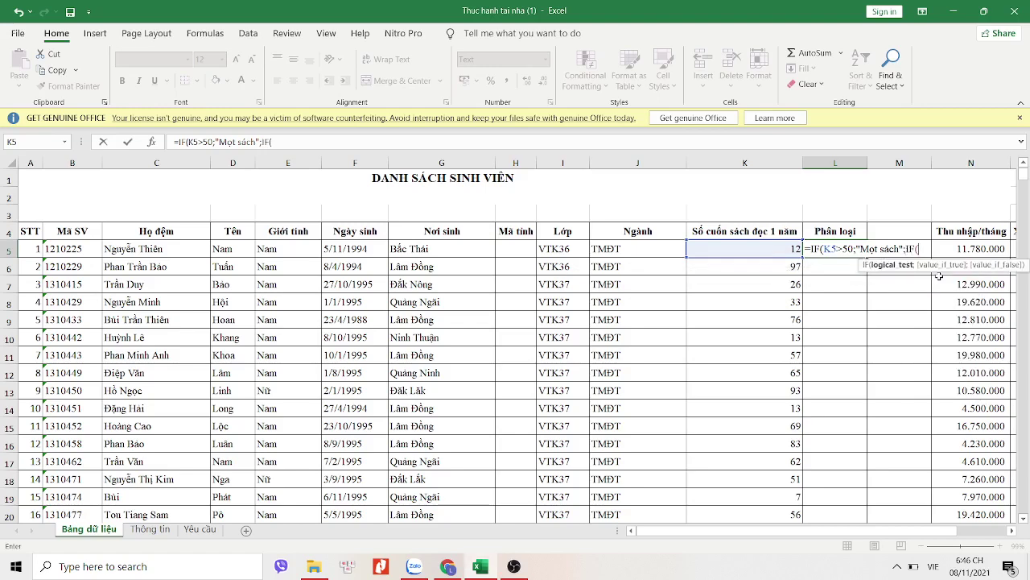
{"action": "left_click", "coordinate": [751, 248]}
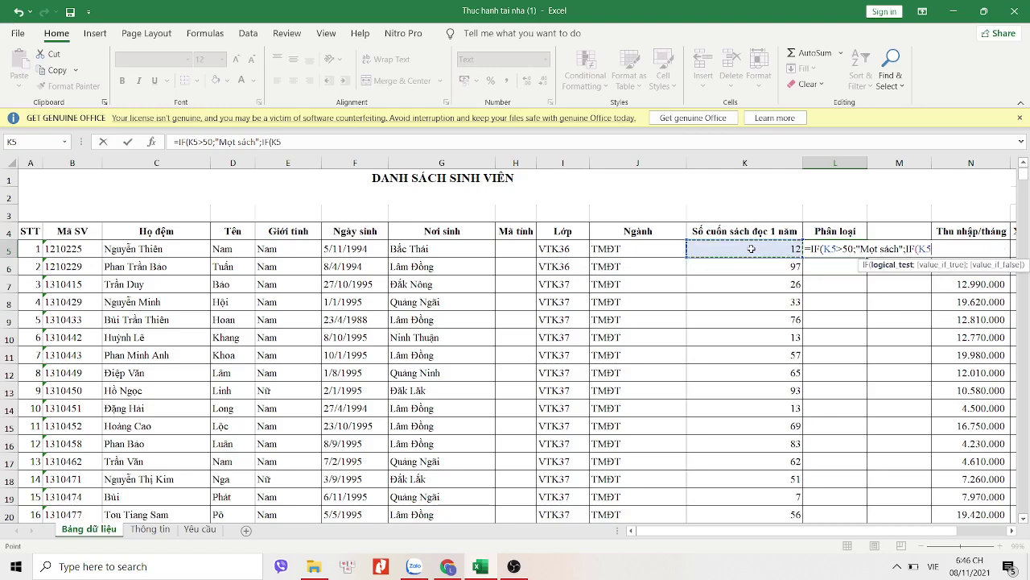
{"action": "type", "text": ">"}
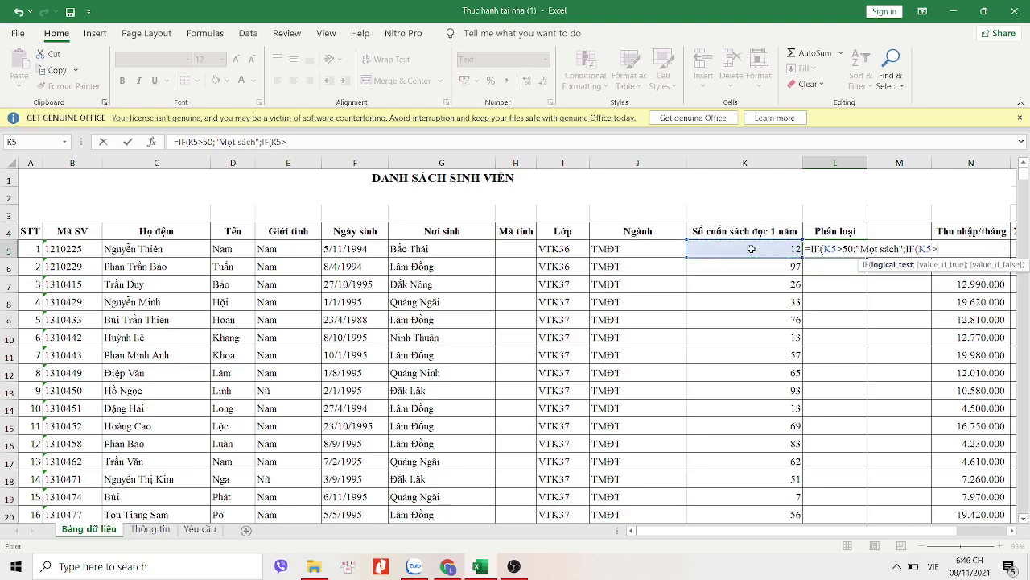
{"action": "type", "text": "30"}
{"action": "type", "text": ")"}
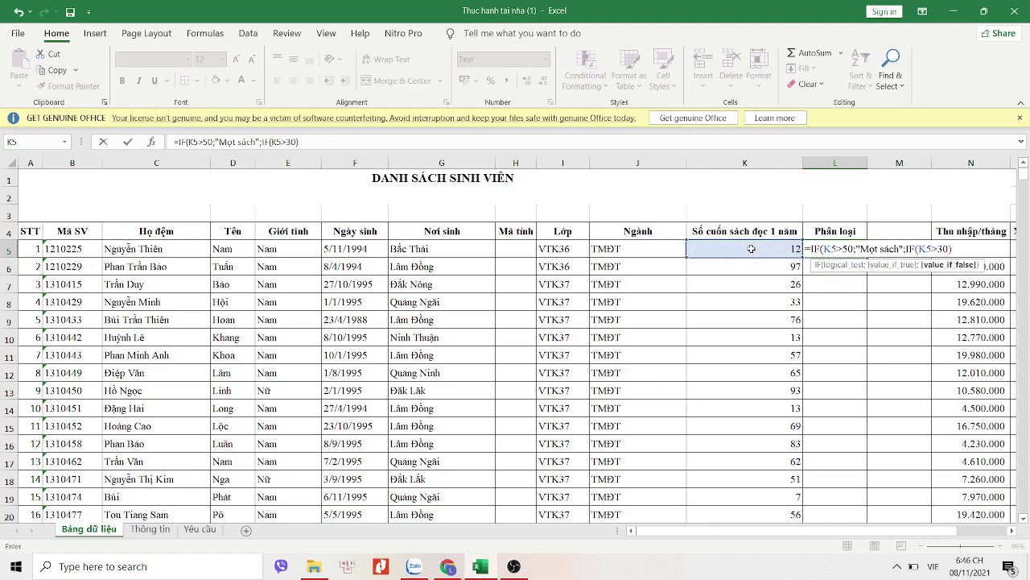
{"action": "type", "text": ";\""}
{"action": "type", "text": "tri"}
{"action": "type", "text": " thức"}
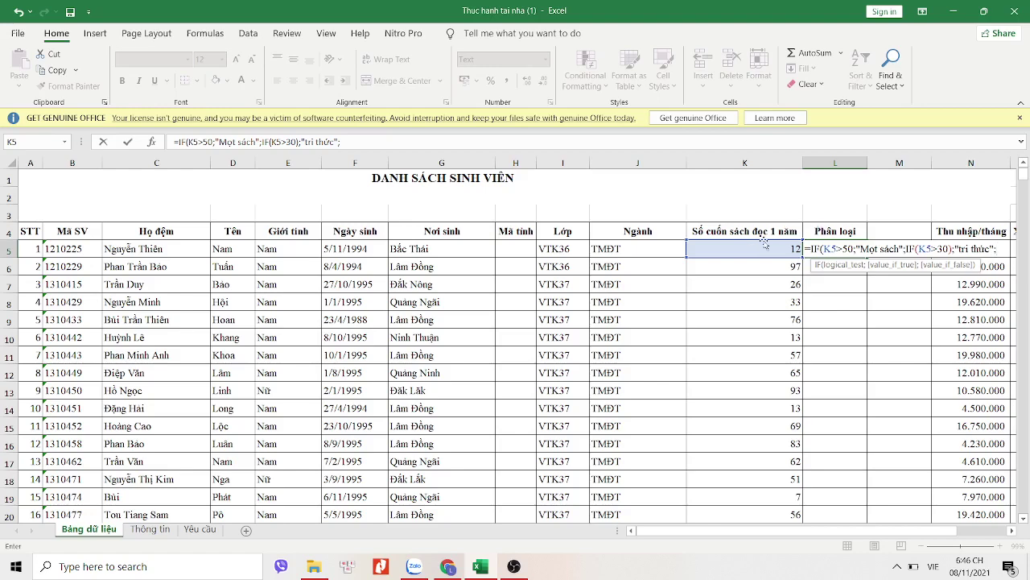
{"action": "type", "text": "if"}
{"action": "key", "text": "Down"}
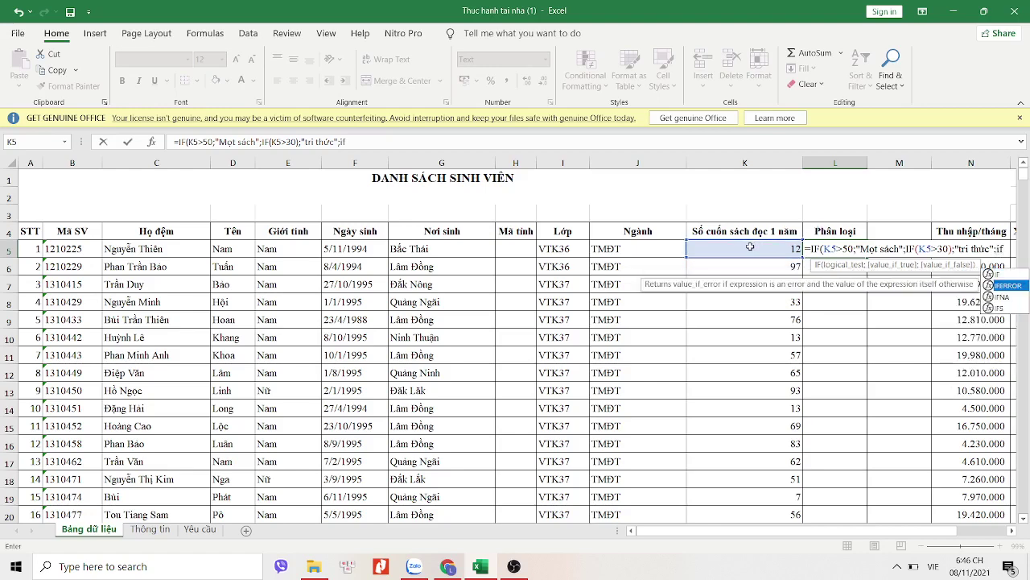
{"action": "key", "text": "Return"}
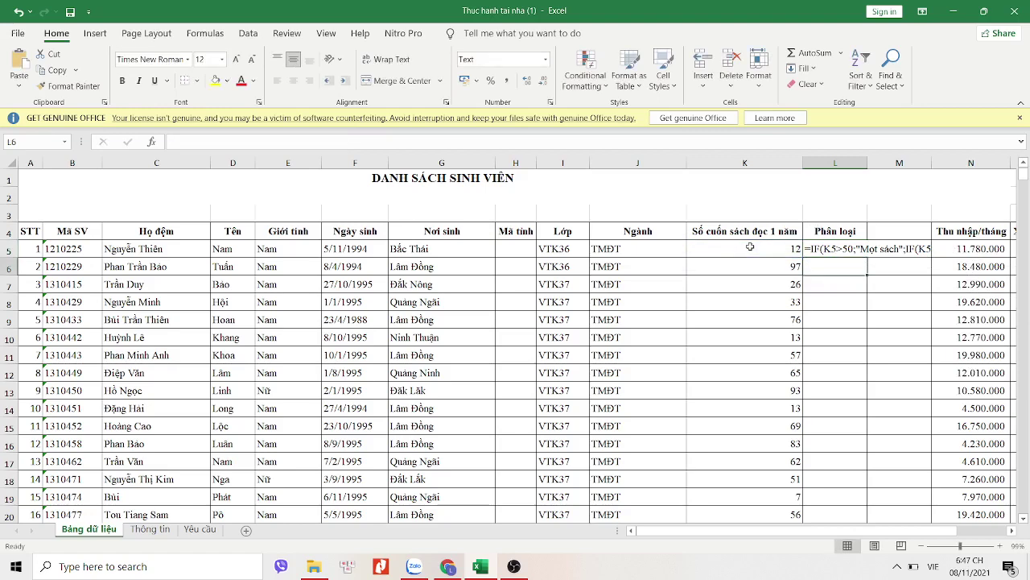
Step: Add a third nested IF testing K5>10 for trưởng thành, with trẻ trung as fallback
{"action": "double_click", "coordinate": [851, 250]}
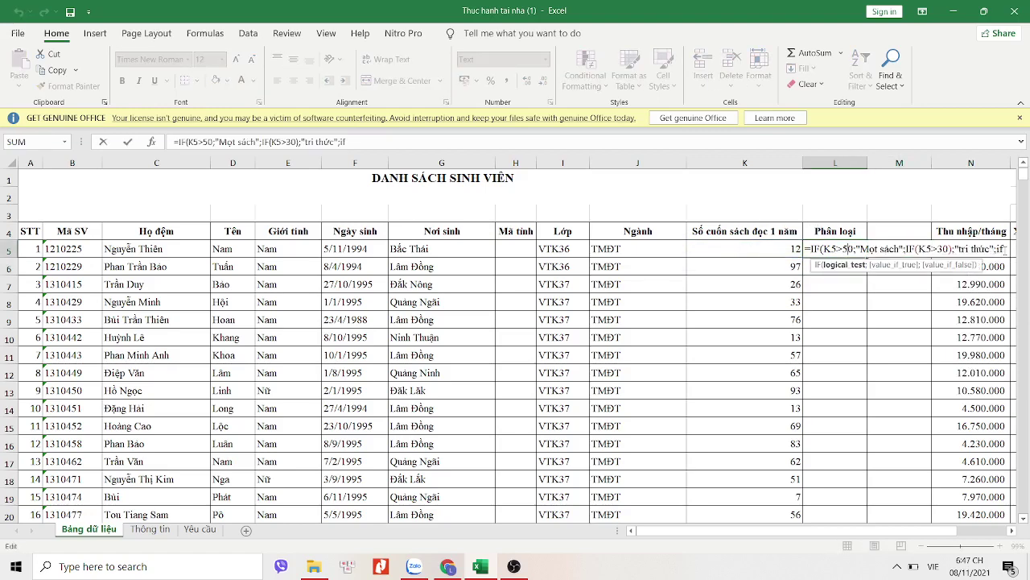
{"action": "left_click", "coordinate": [1003, 250]}
{"action": "key", "text": "BackSpace"}
{"action": "key", "text": "BackSpace"}
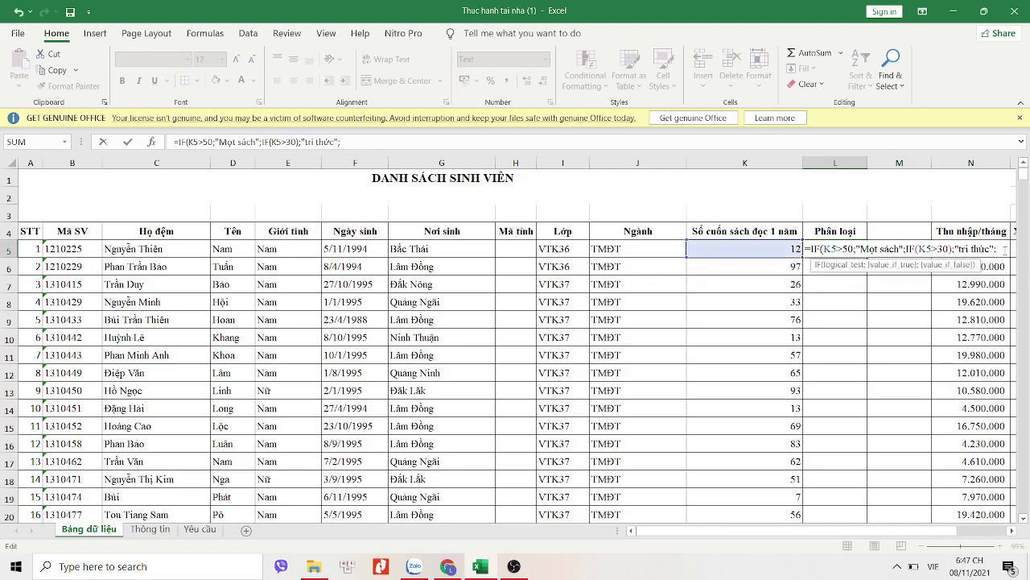
{"action": "type", "text": "i"}
{"action": "type", "text": "f"}
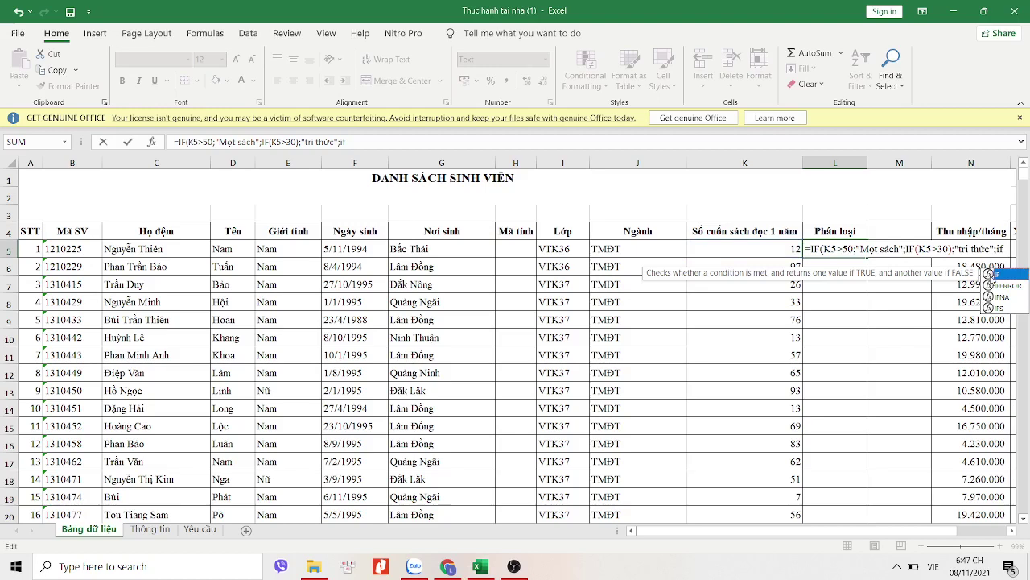
{"action": "double_click", "coordinate": [992, 276]}
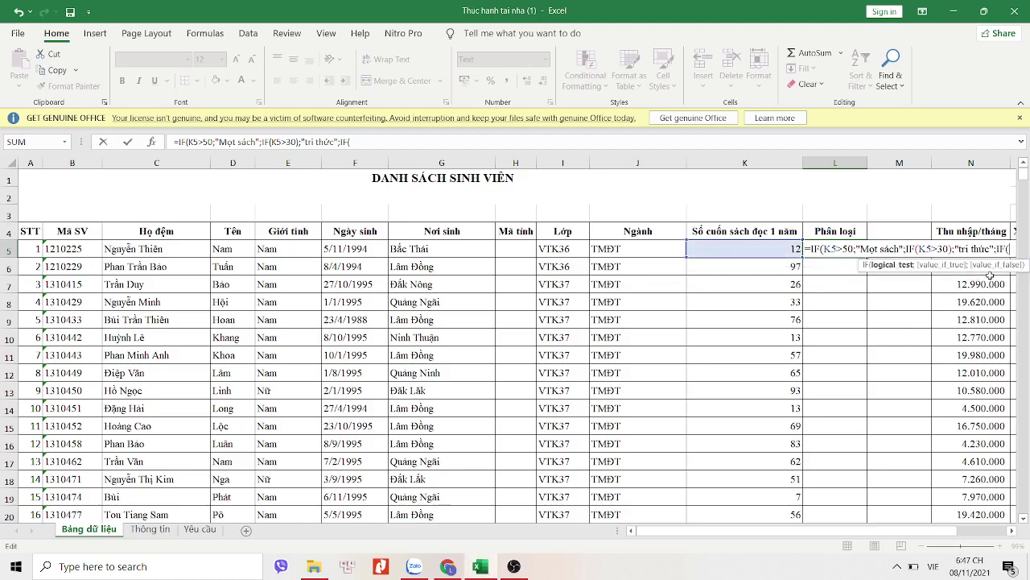
{"action": "left_click", "coordinate": [759, 253]}
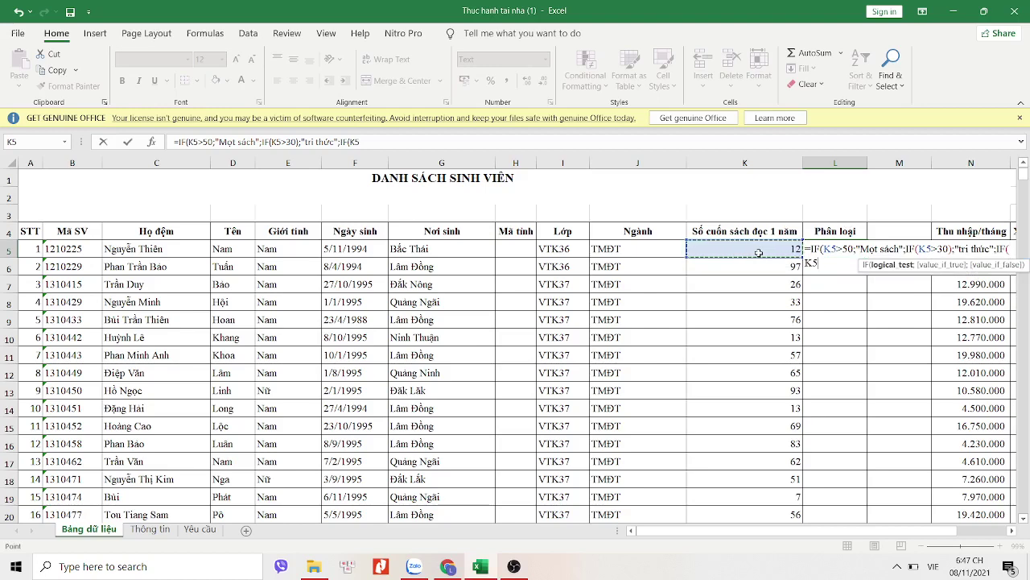
{"action": "type", "text": ">10"}
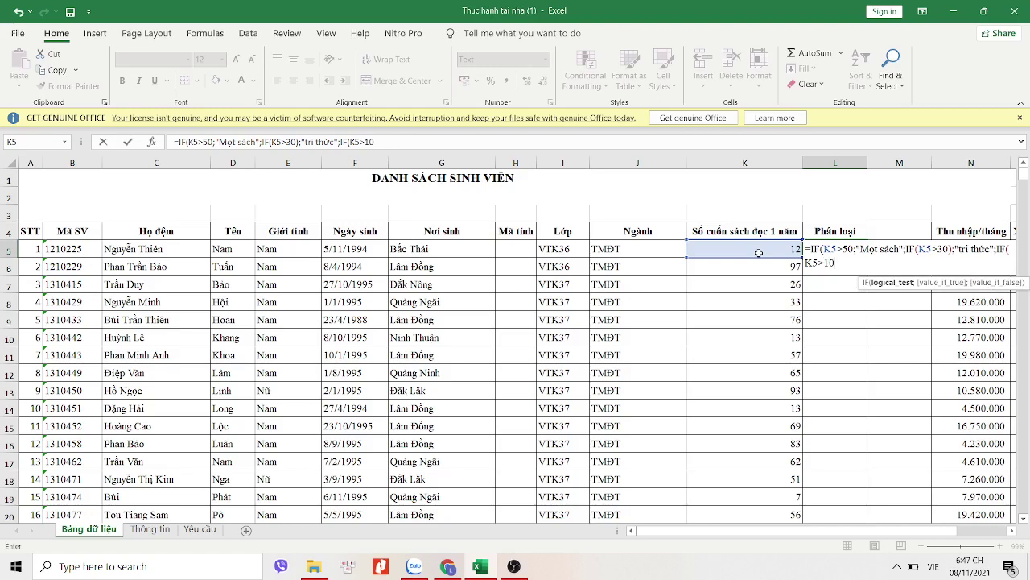
{"action": "type", "text": ");\""}
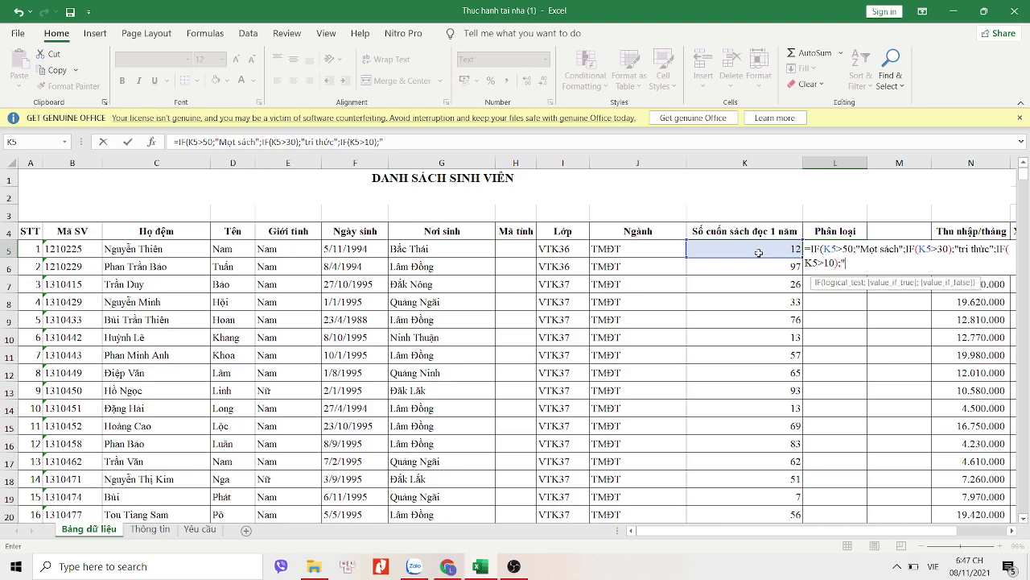
{"action": "type", "text": "truờng"}
{"action": "type", "text": " thàn"}
{"action": "type", "text": "h"}
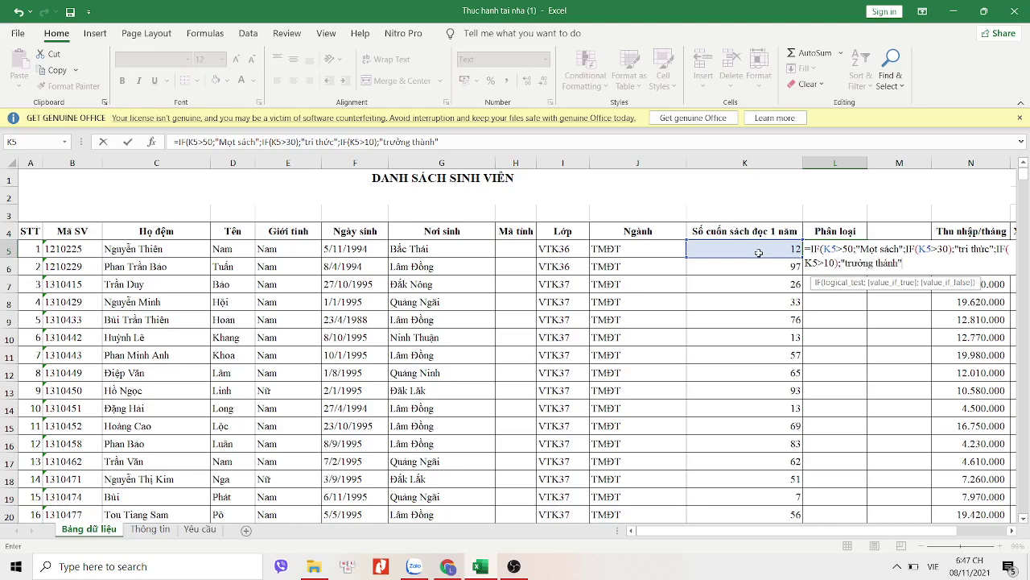
{"action": "type", "text": ";"}
{"action": "type", "text": "\""}
{"action": "type", "text": "rẻ"}
{"action": "type", "text": " trung\""}
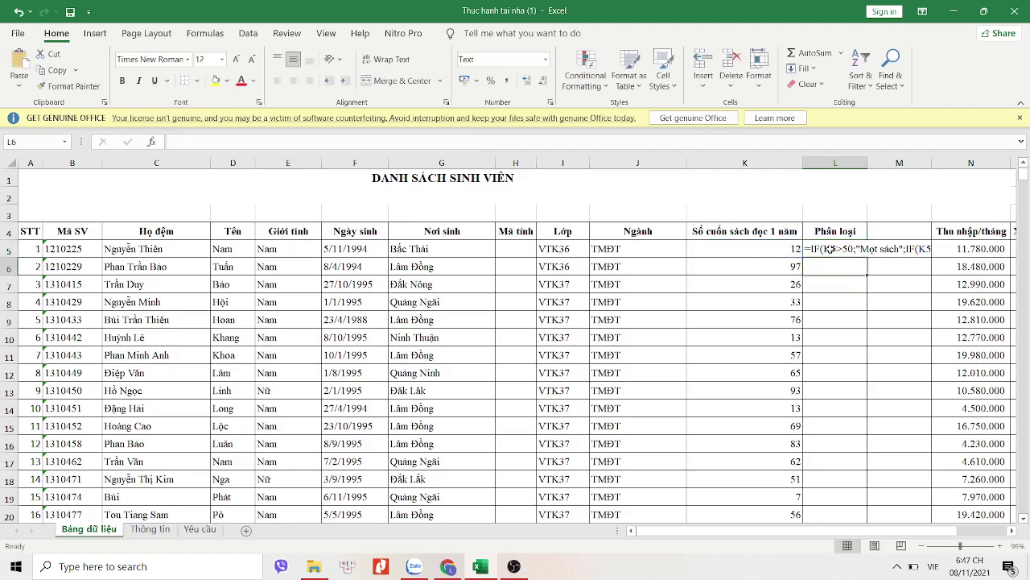
Step: Check the number format of book-count column K and commit the L5 entry
{"action": "left_click", "coordinate": [831, 250]}
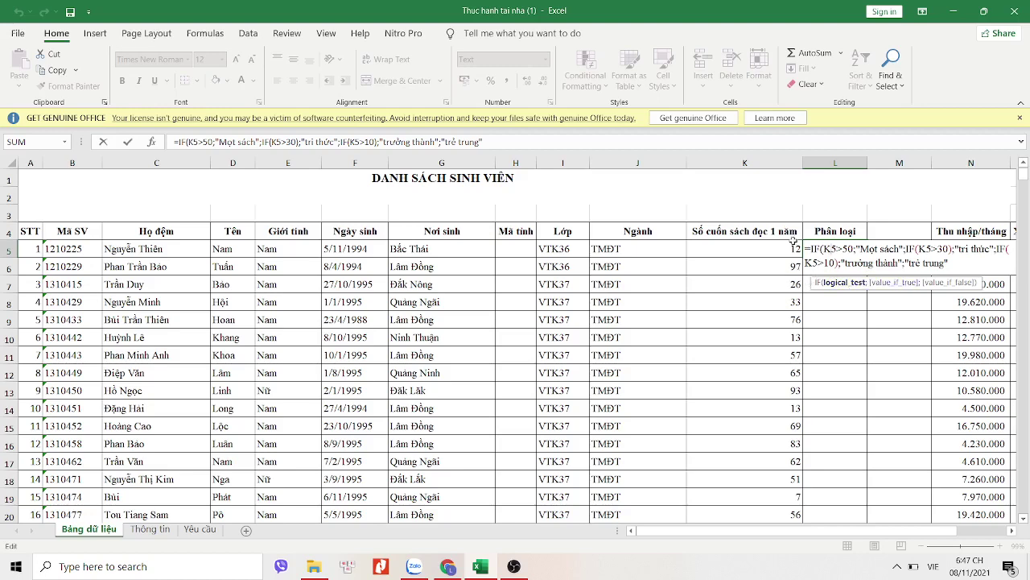
{"action": "left_click", "coordinate": [742, 162]}
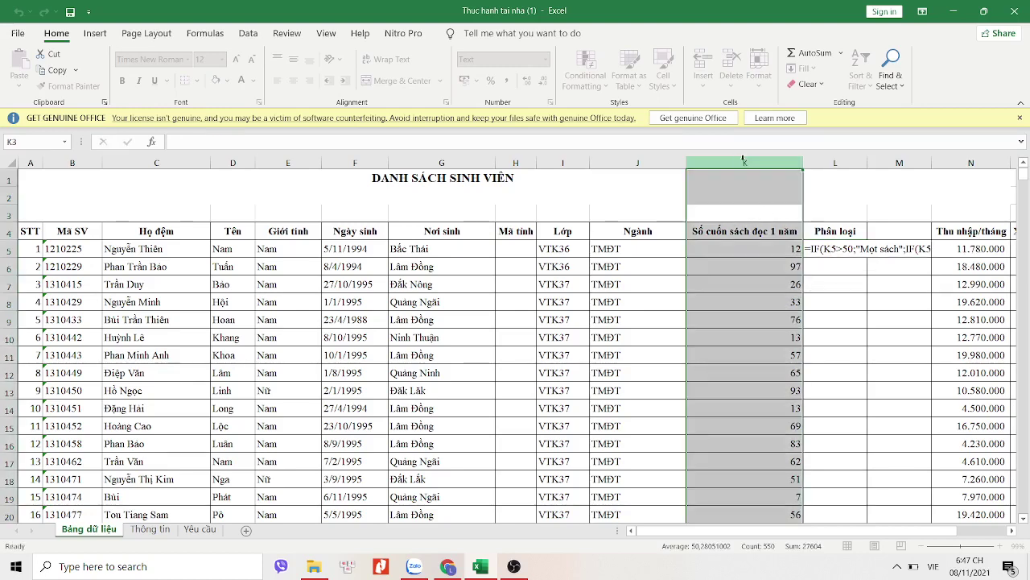
{"action": "left_click", "coordinate": [545, 59]}
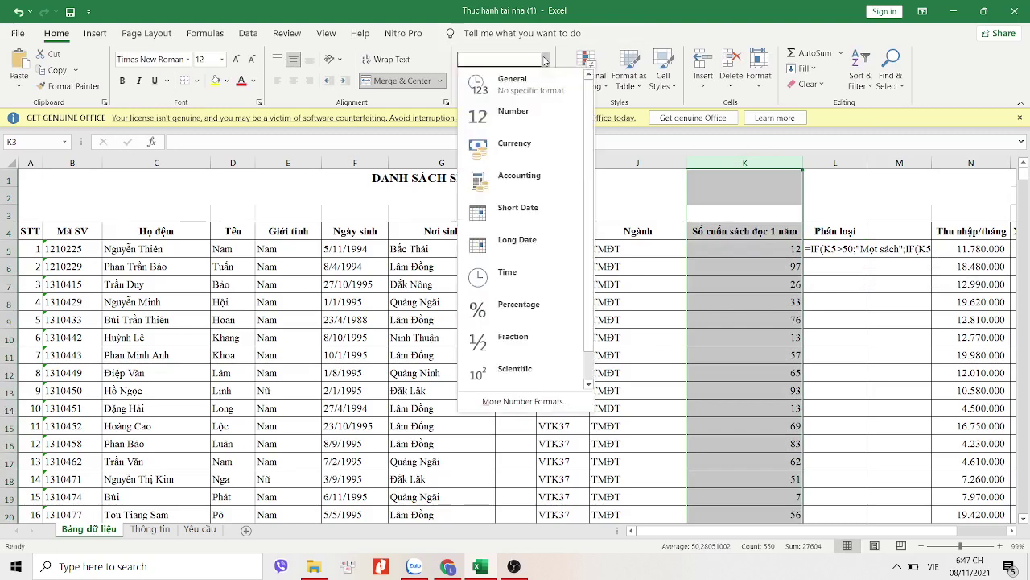
{"action": "left_click", "coordinate": [513, 98]}
{"action": "left_click", "coordinate": [839, 231]}
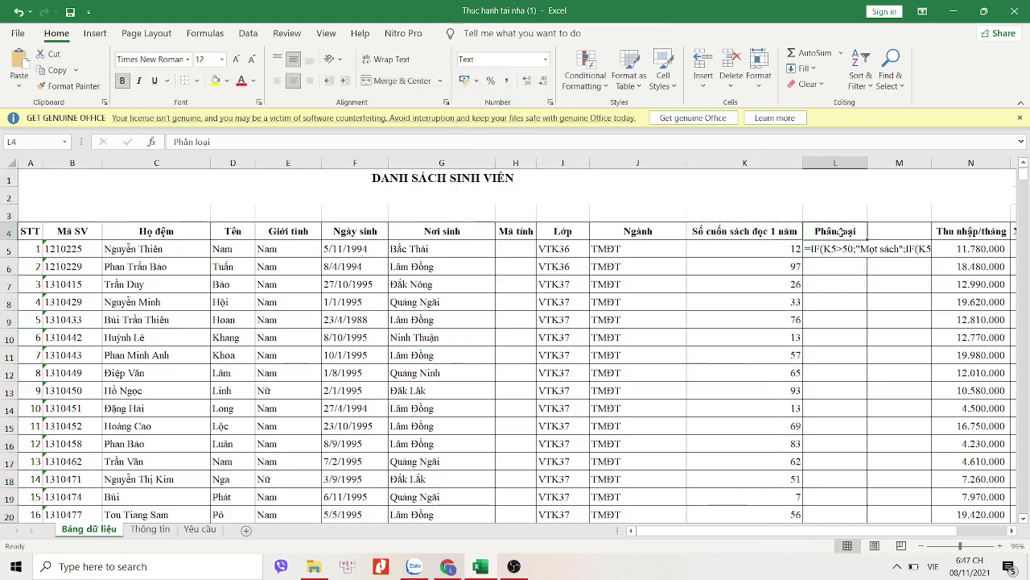
{"action": "double_click", "coordinate": [854, 249]}
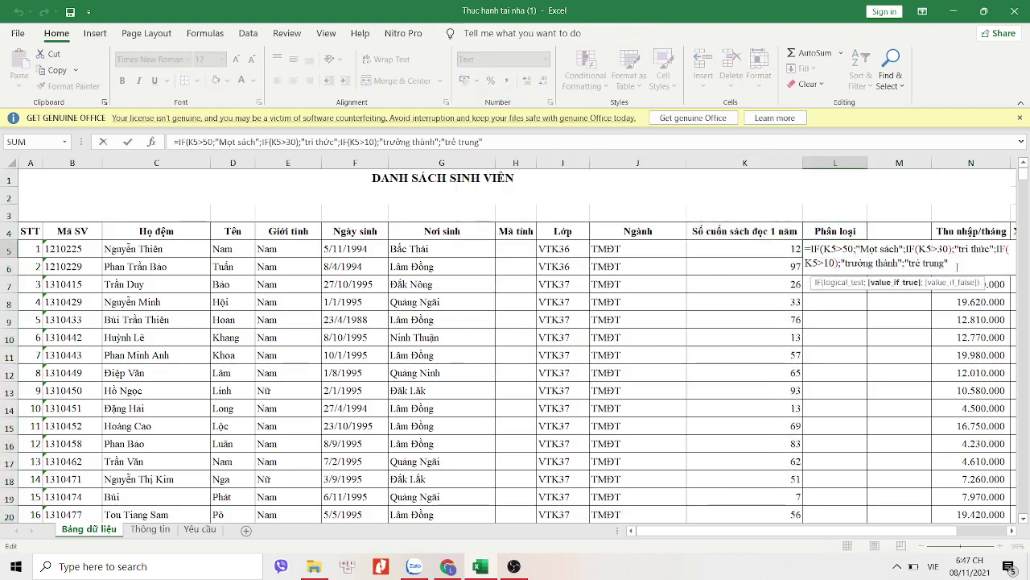
{"action": "key", "text": "Return"}
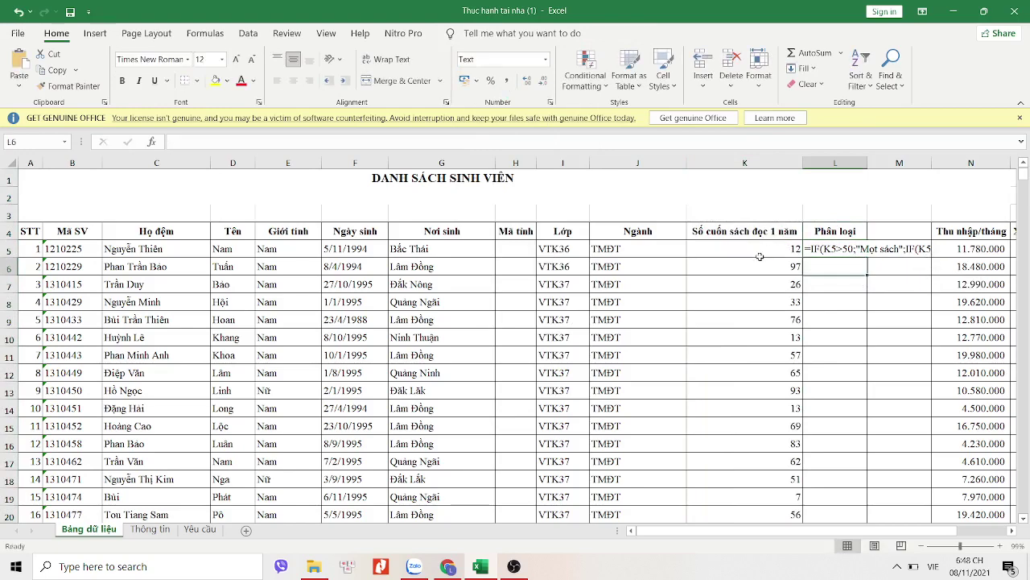
Step: Switch through OBS and the browser, then return to Excel
{"action": "key", "text": "alt+Tab"}
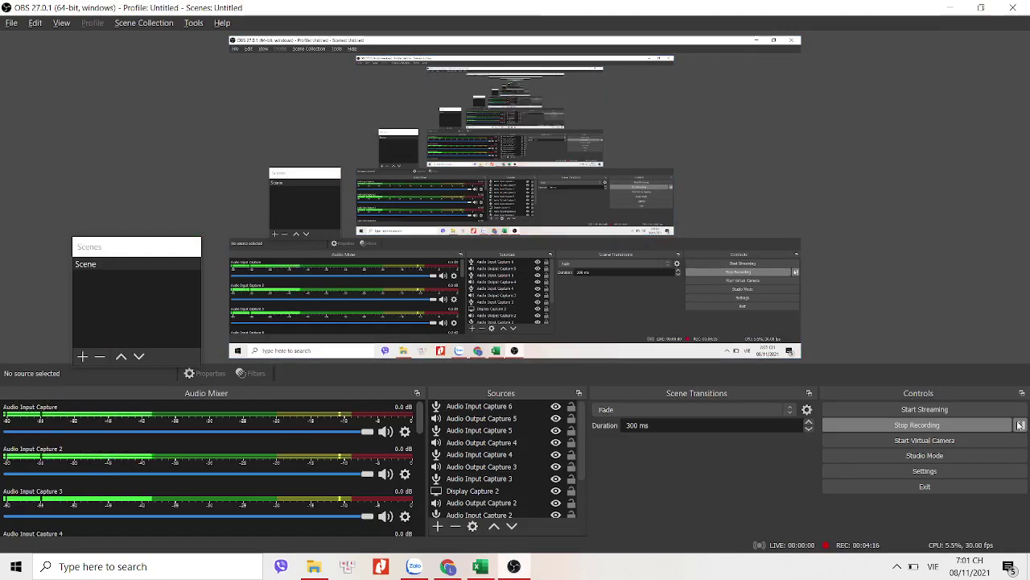
{"action": "left_click", "coordinate": [448, 567]}
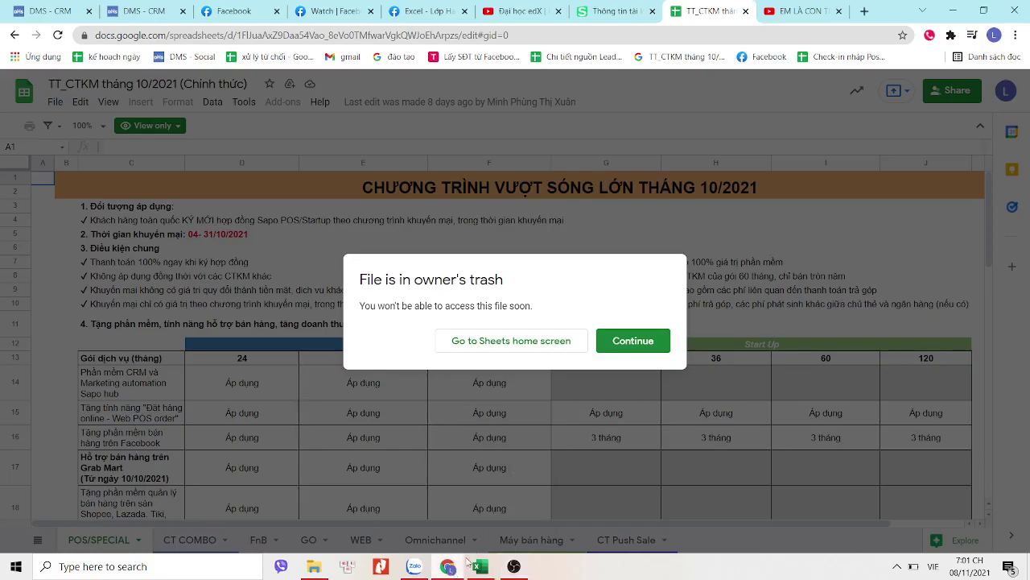
{"action": "left_click", "coordinate": [481, 566]}
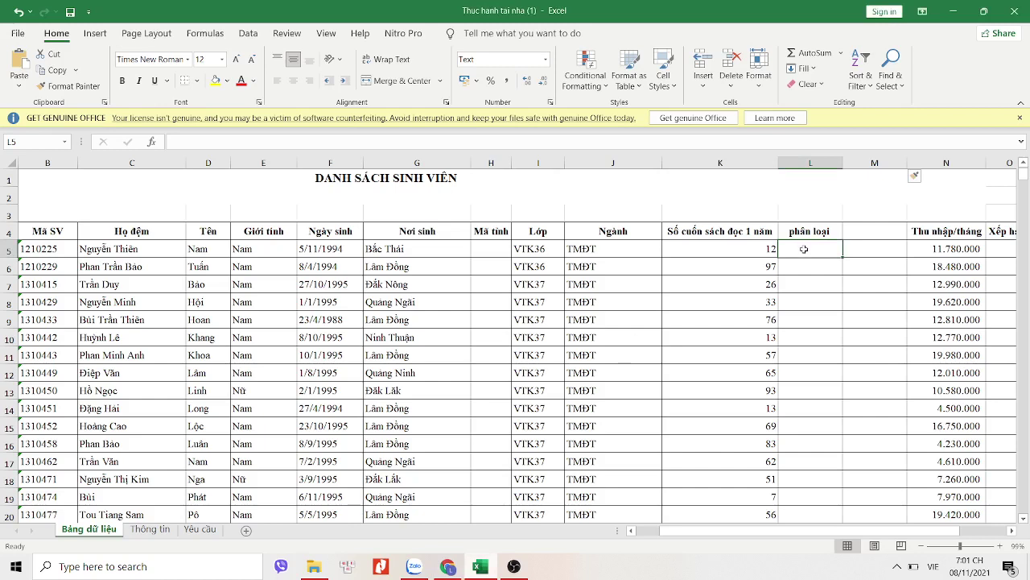
Step: Retype L5's IF testing K5>50 for mọt sách and nested K5>30 for tri thức
{"action": "type", "text": "="}
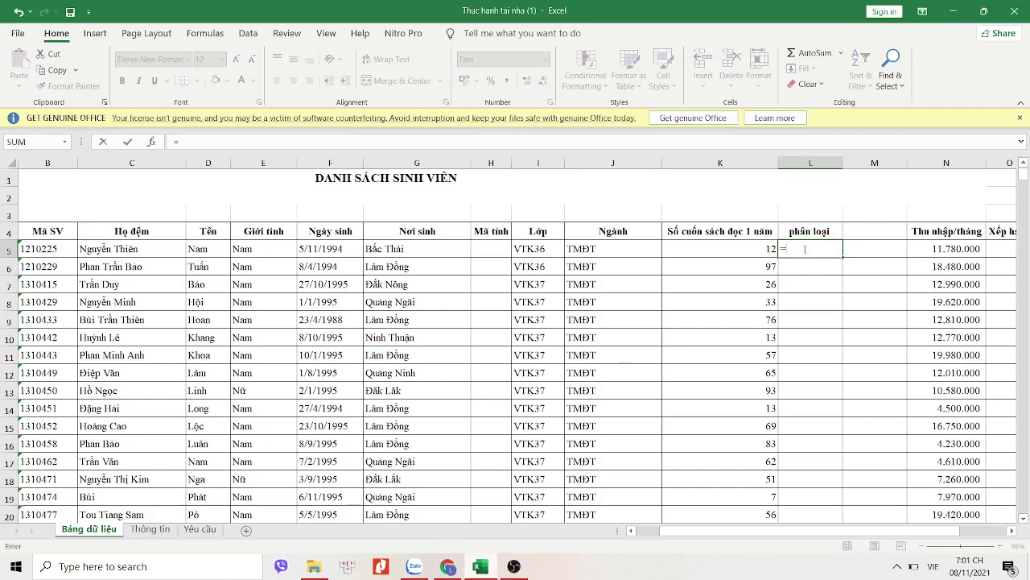
{"action": "type", "text": "if"}
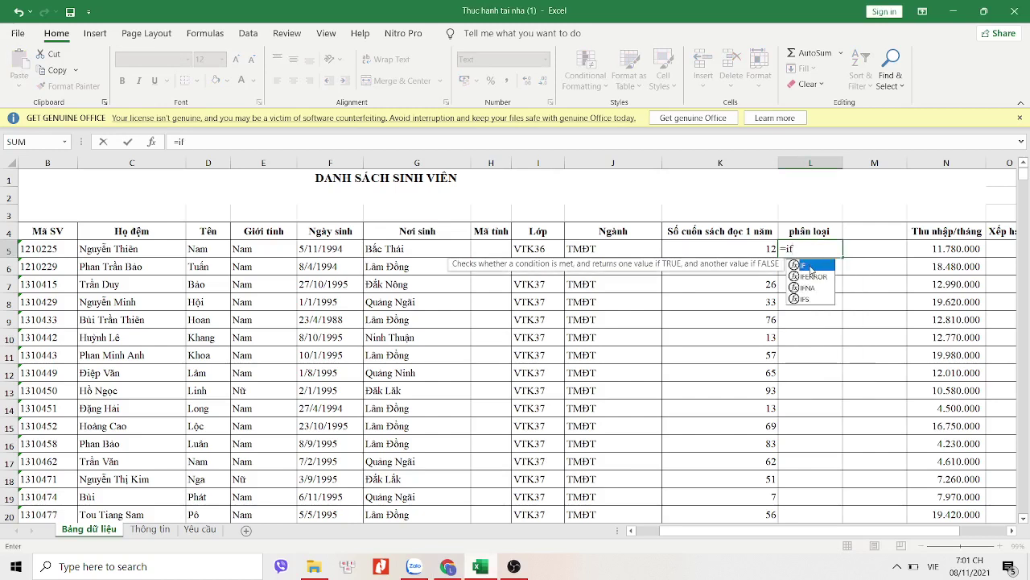
{"action": "double_click", "coordinate": [812, 268]}
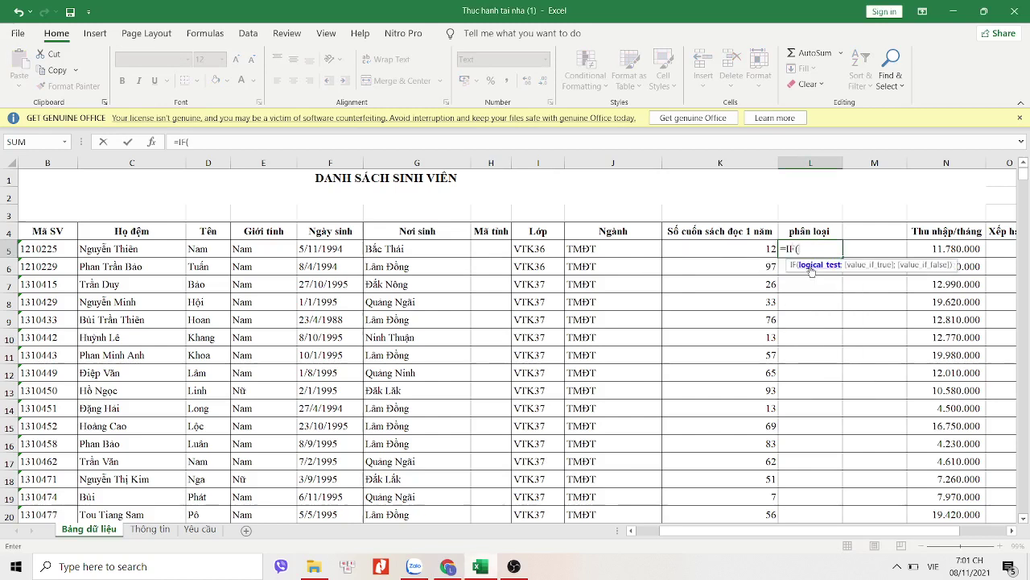
{"action": "left_click", "coordinate": [748, 247]}
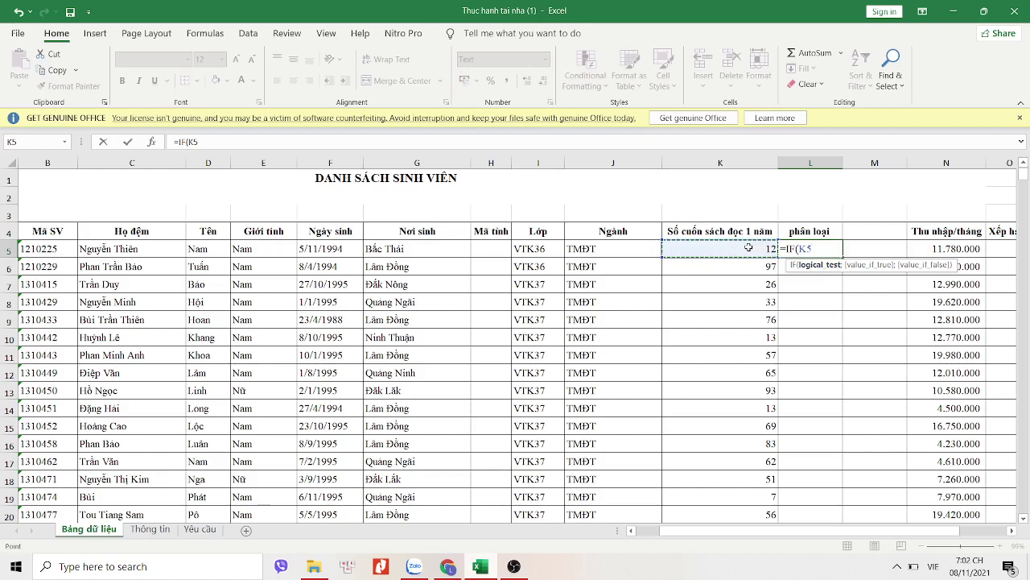
{"action": "type", "text": ">50"}
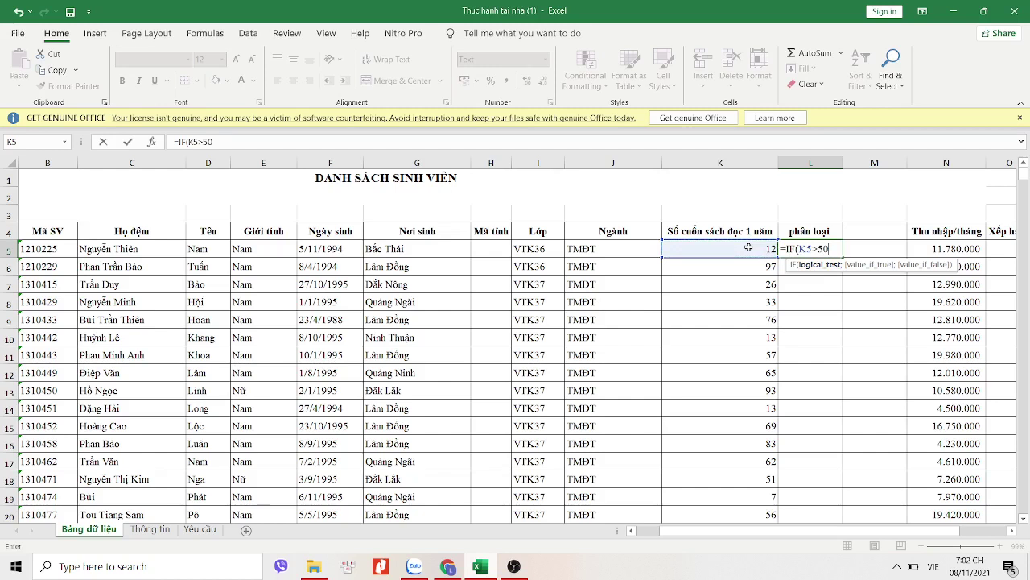
{"action": "type", "text": ";\"mo"}
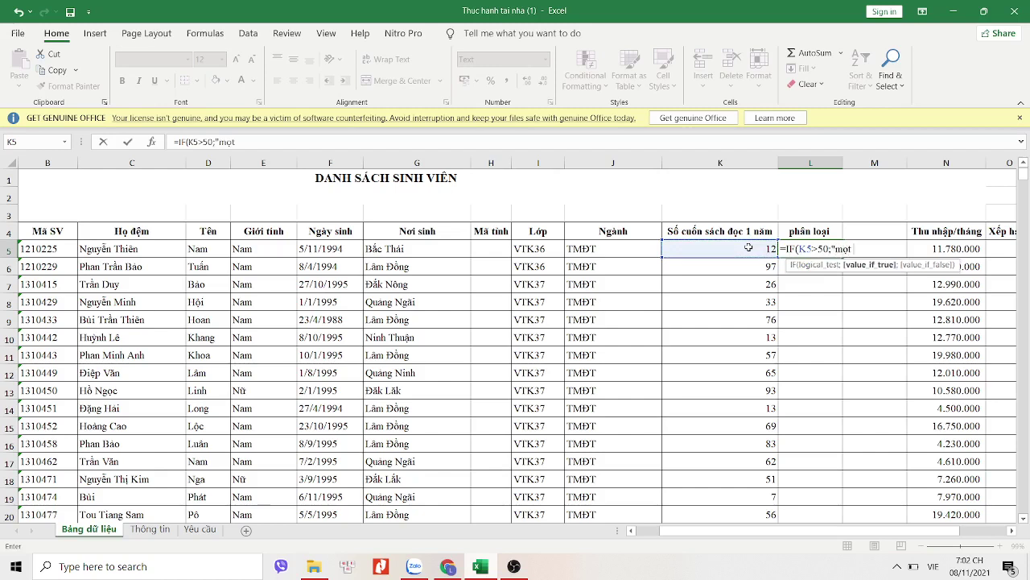
{"action": "type", "text": "ch"}
{"action": "type", "text": "\""}
{"action": "type", "text": ";"}
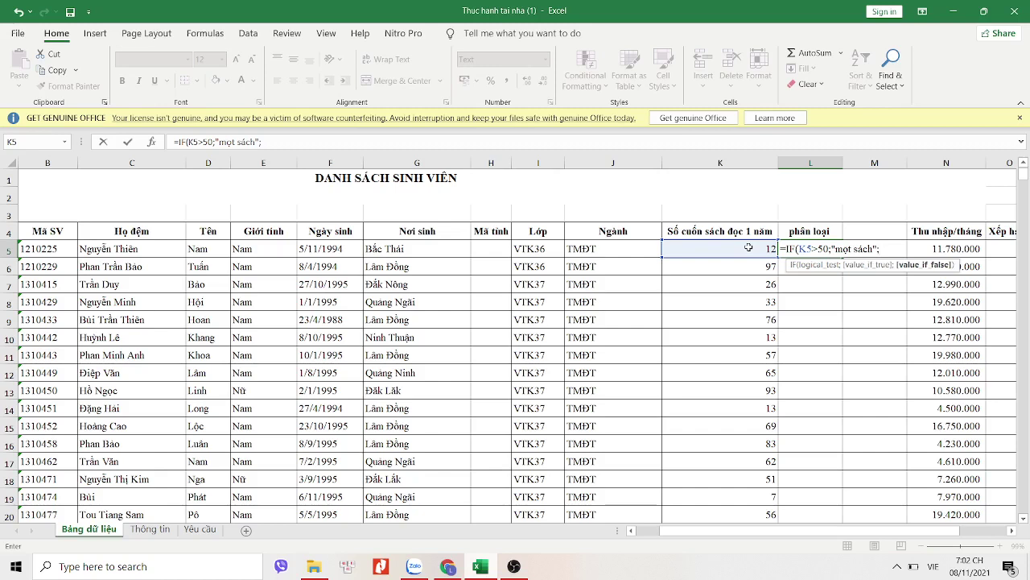
{"action": "type", "text": "if"}
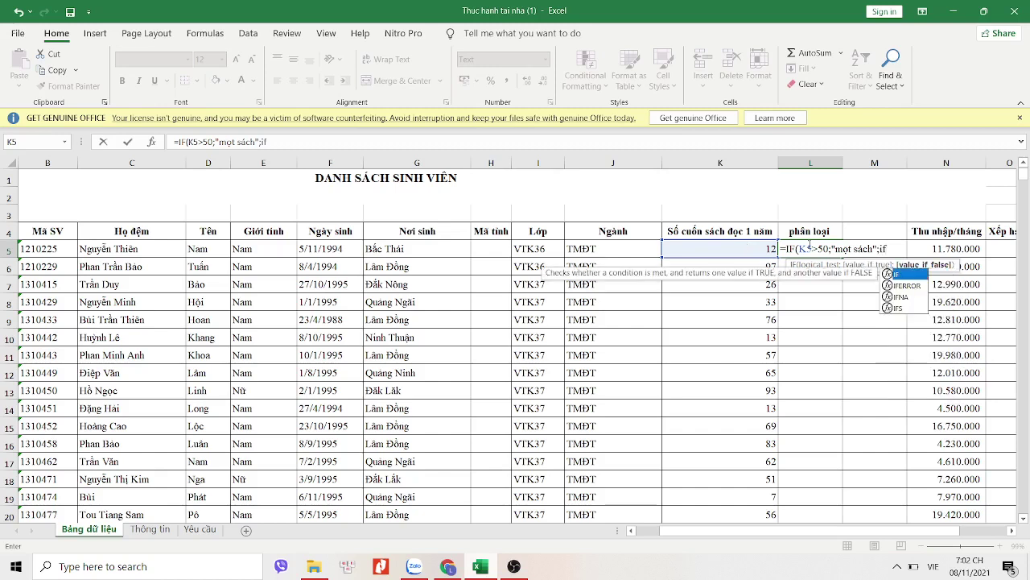
{"action": "double_click", "coordinate": [915, 276]}
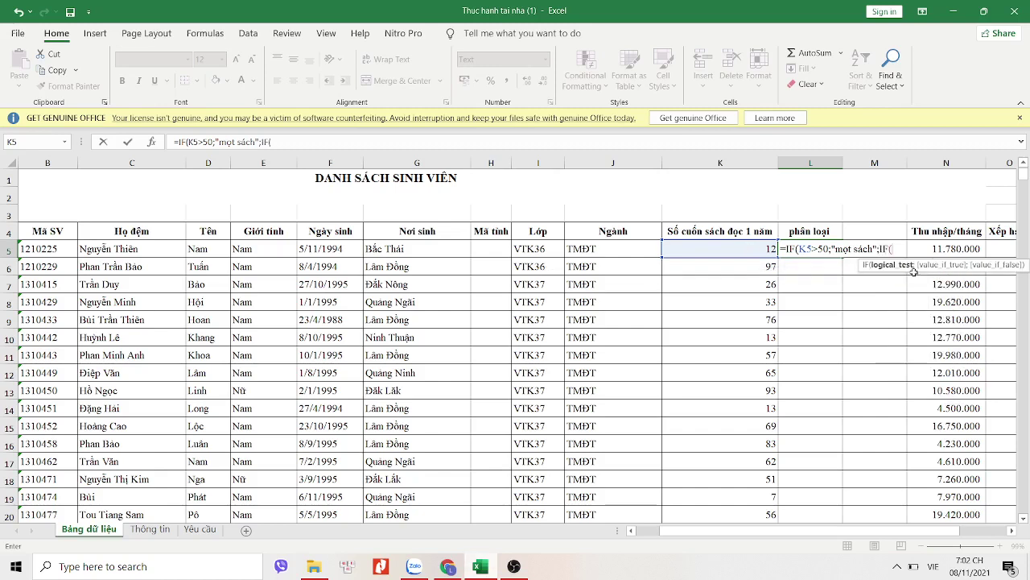
{"action": "left_click", "coordinate": [735, 249]}
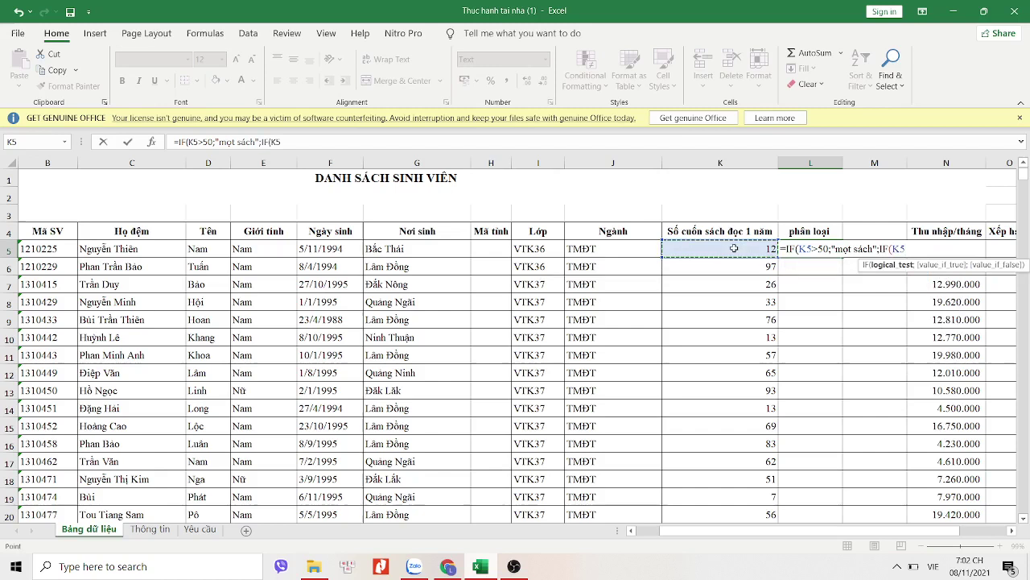
{"action": "type", "text": ">"}
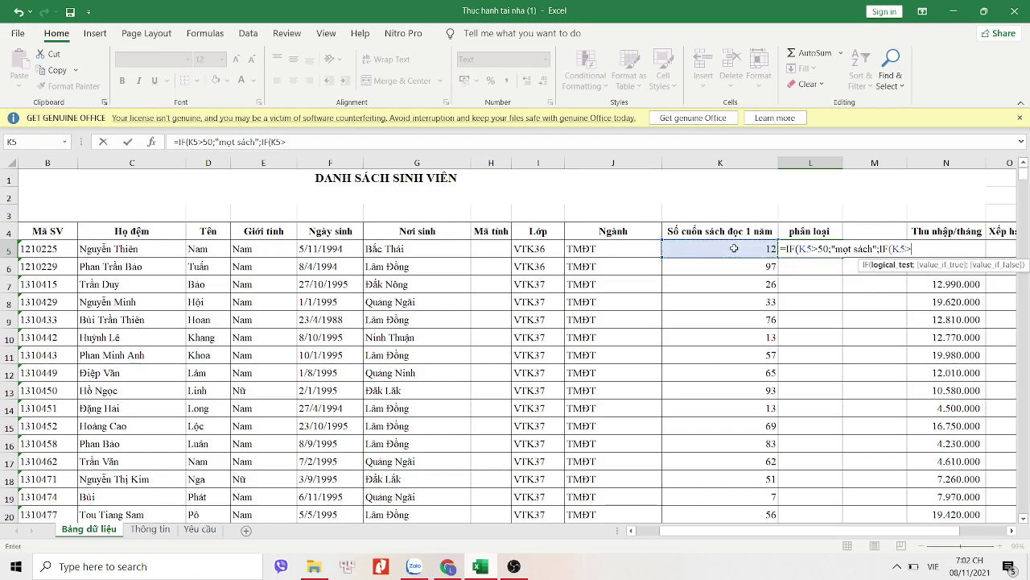
{"action": "type", "text": "30"}
{"action": "type", "text": ";\"t"}
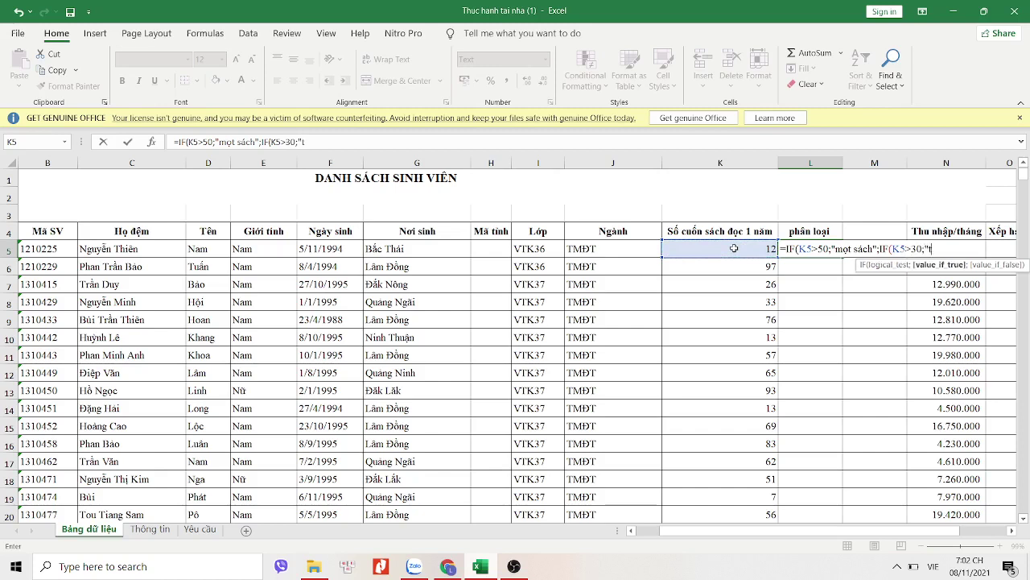
{"action": "type", "text": "ri thức\""}
{"action": "type", "text": ";"}
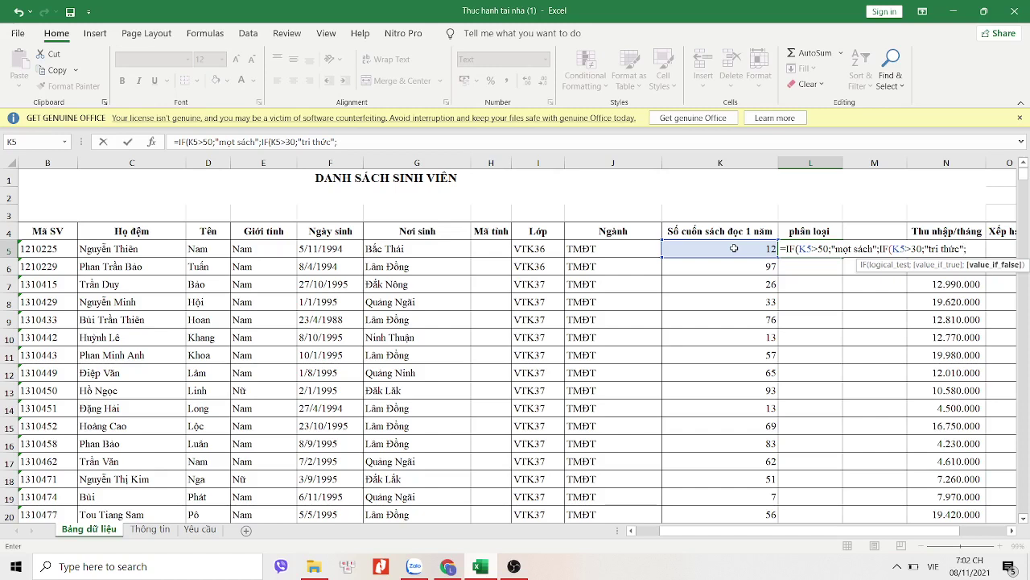
{"action": "type", "text": "if"}
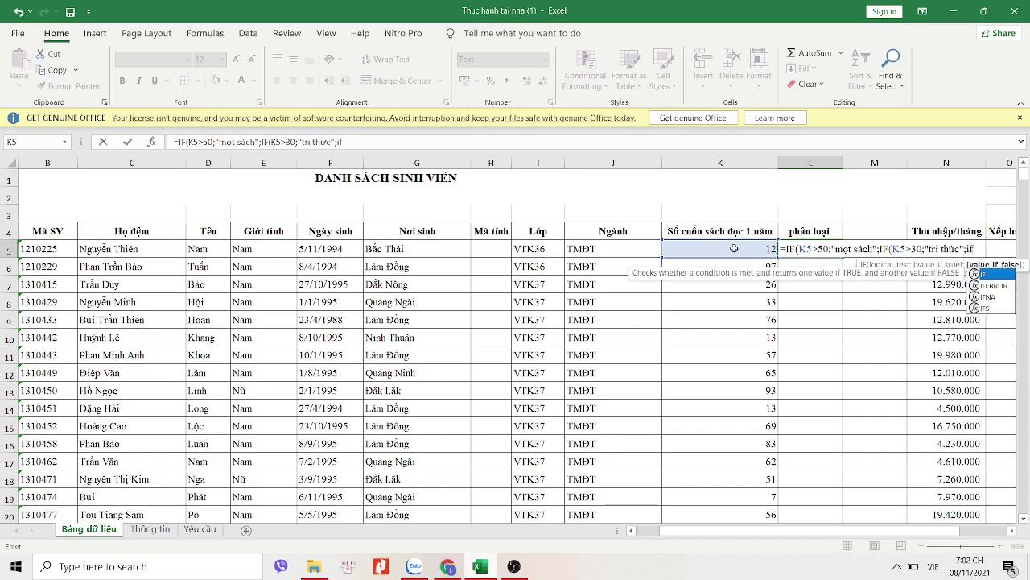
Step: Add the third nested IF testing K5>10 for trưởng thành, otherwise trẻ trung
{"action": "left_click", "coordinate": [992, 275]}
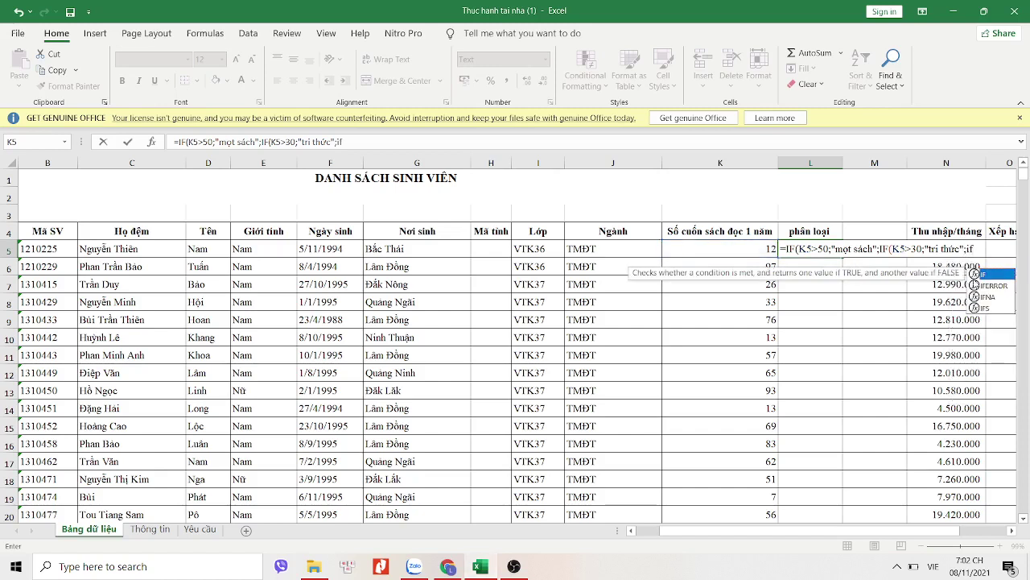
{"action": "double_click", "coordinate": [992, 274]}
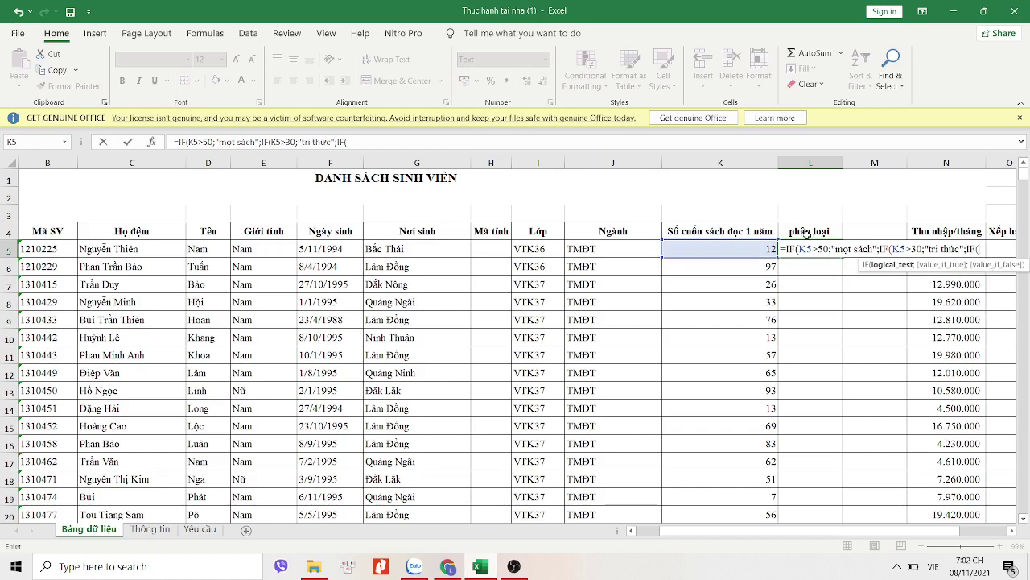
{"action": "left_click", "coordinate": [719, 244]}
{"action": "left_click", "coordinate": [719, 246]}
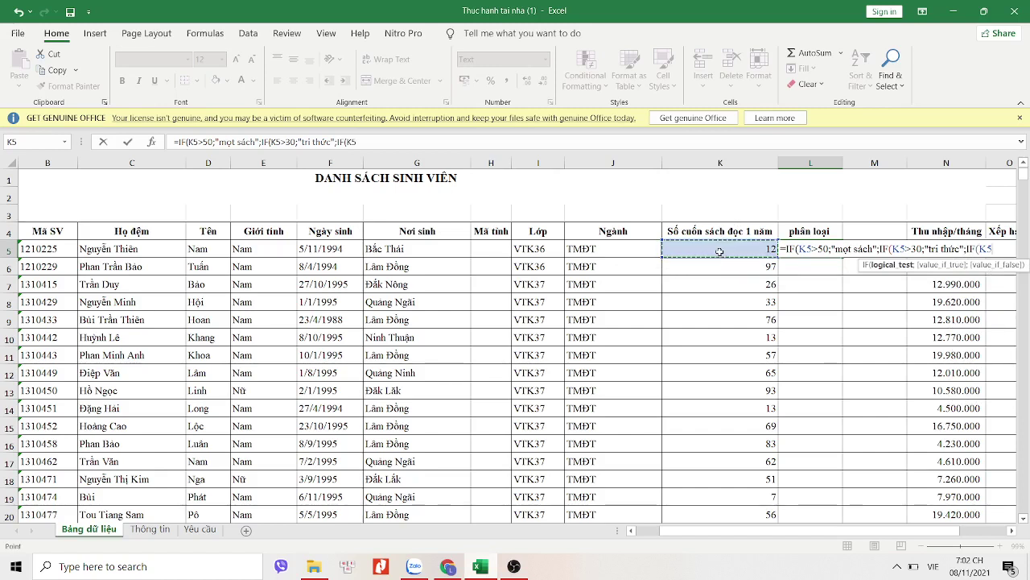
{"action": "type", "text": ">10"}
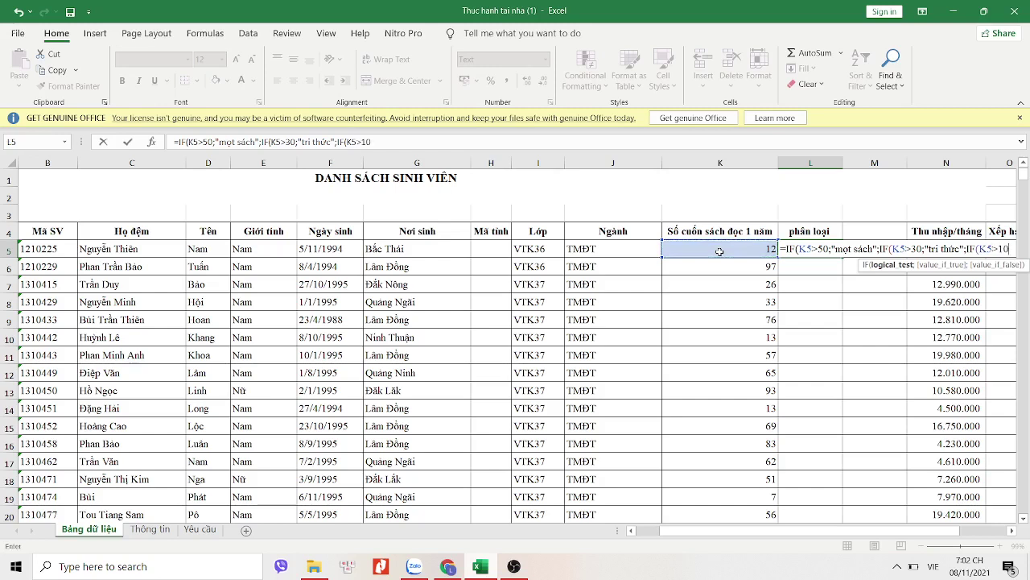
{"action": "type", "text": ";\""}
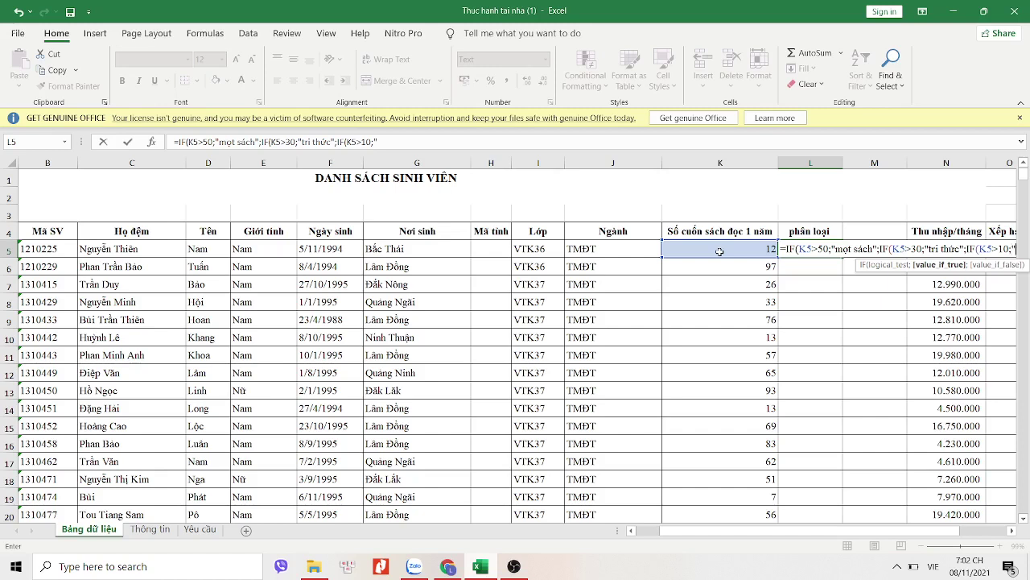
{"action": "type", "text": "trườn"}
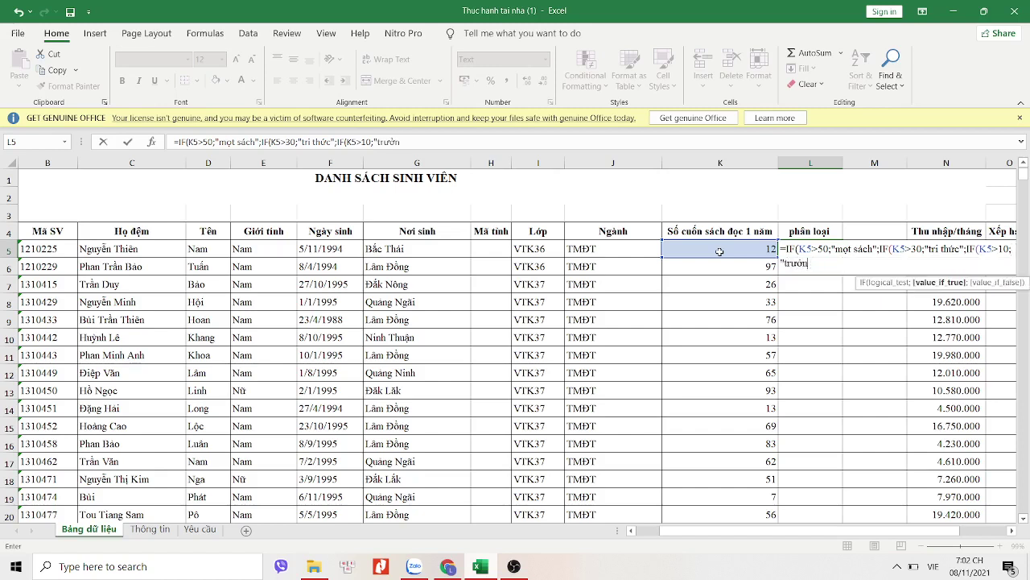
{"action": "type", "text": " tg thành\";"}
{"action": "type", "text": "trẻ"}
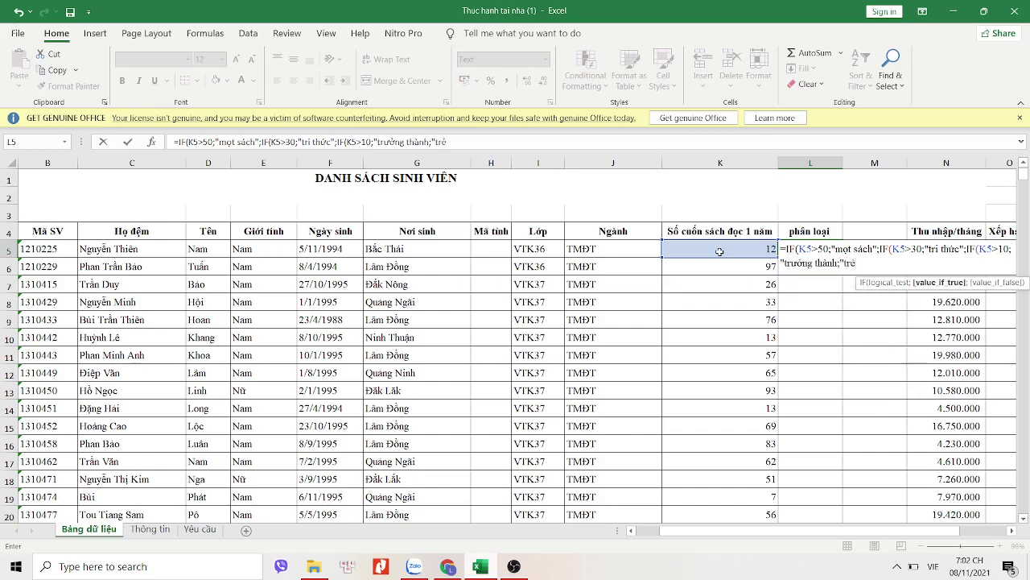
{"action": "type", "text": " t"}
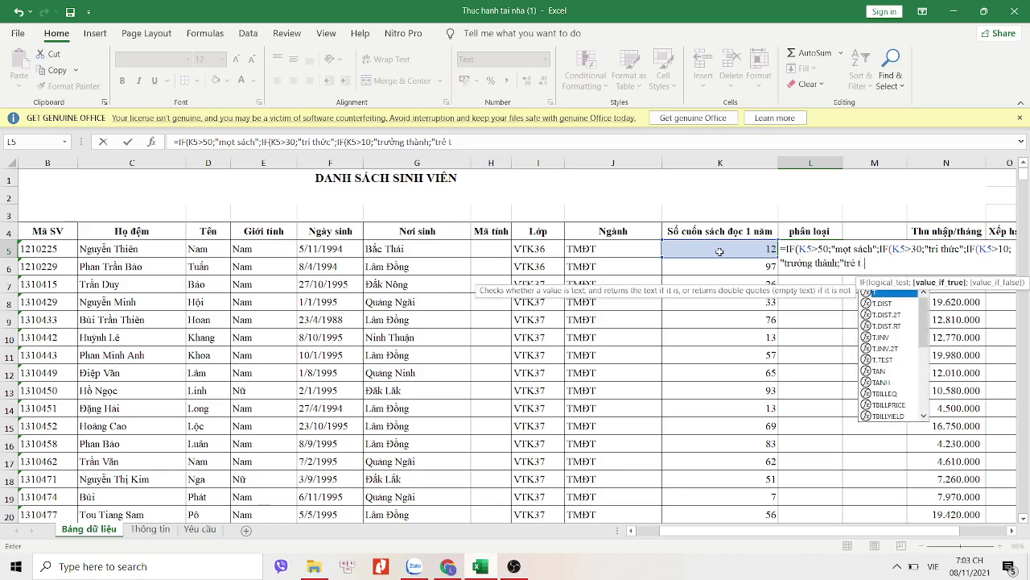
{"action": "type", "text": "rung"}
Step: Commit the L5 formula, switch column L to General format and re-enter it, accepting the correction
{"action": "key", "text": "Return"}
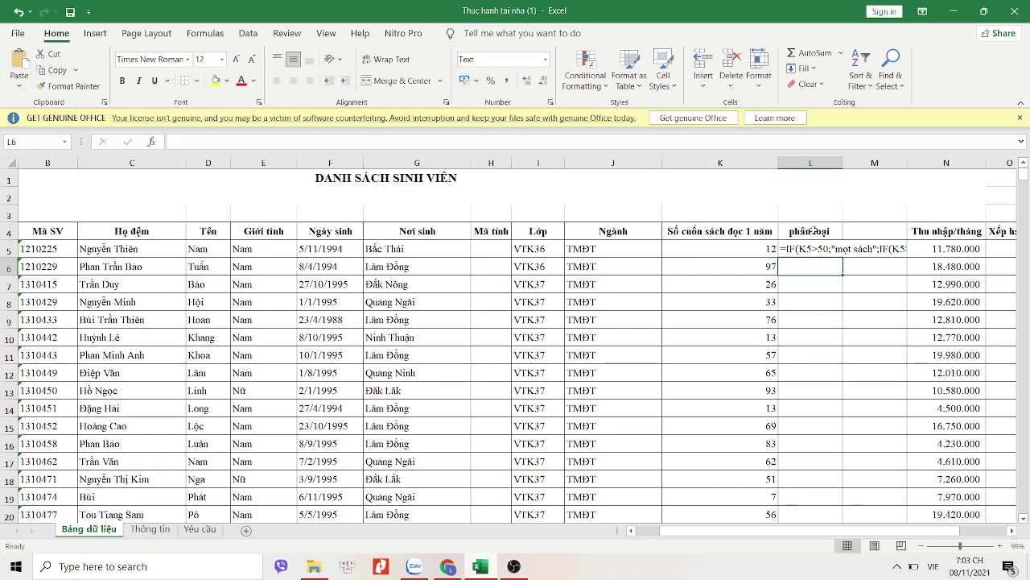
{"action": "left_click", "coordinate": [809, 164]}
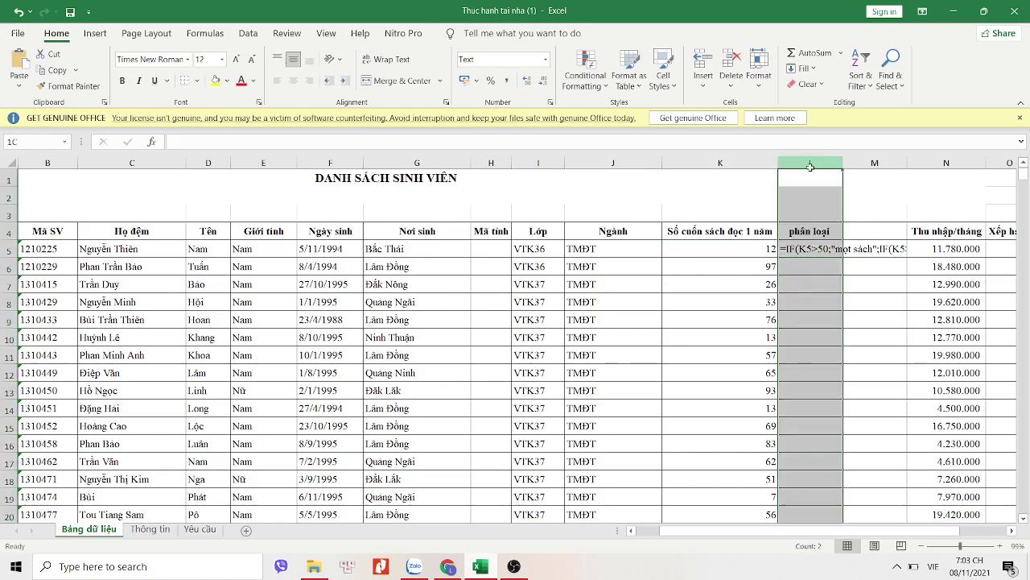
{"action": "left_click", "coordinate": [546, 60]}
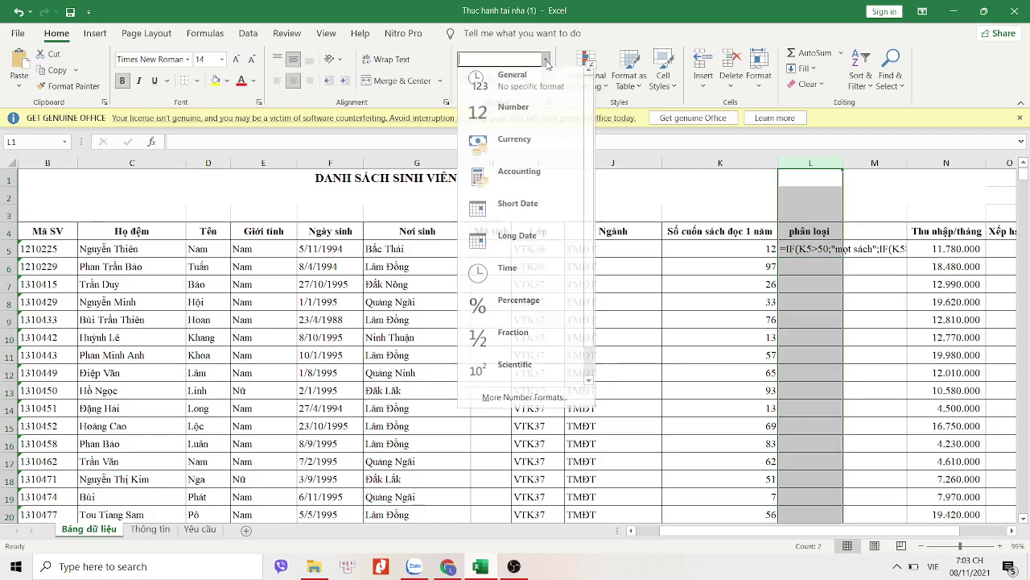
{"action": "left_click", "coordinate": [512, 82]}
{"action": "left_click", "coordinate": [795, 250]}
{"action": "double_click", "coordinate": [796, 251]}
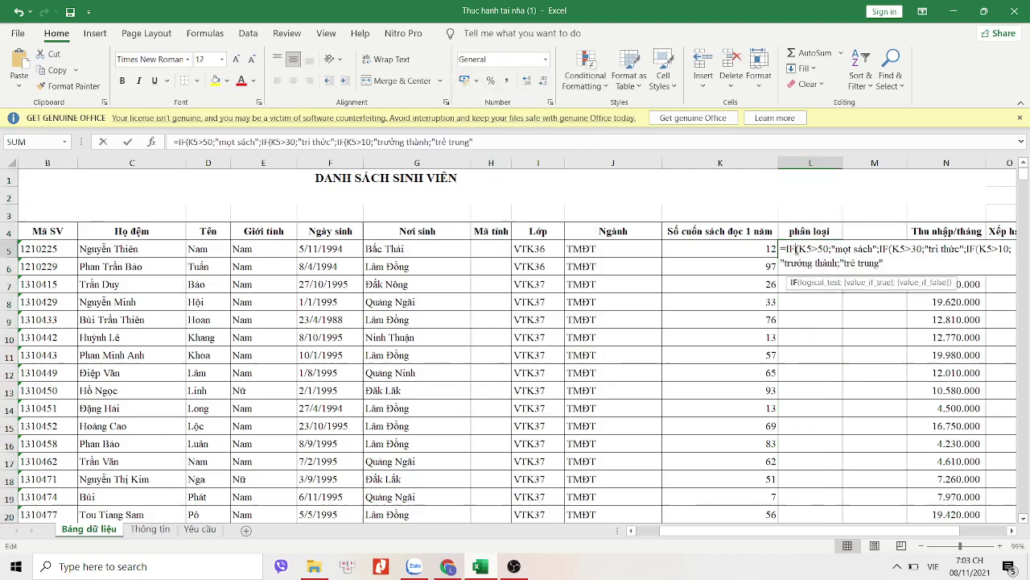
{"action": "key", "text": "Return"}
{"action": "left_click", "coordinate": [507, 333]}
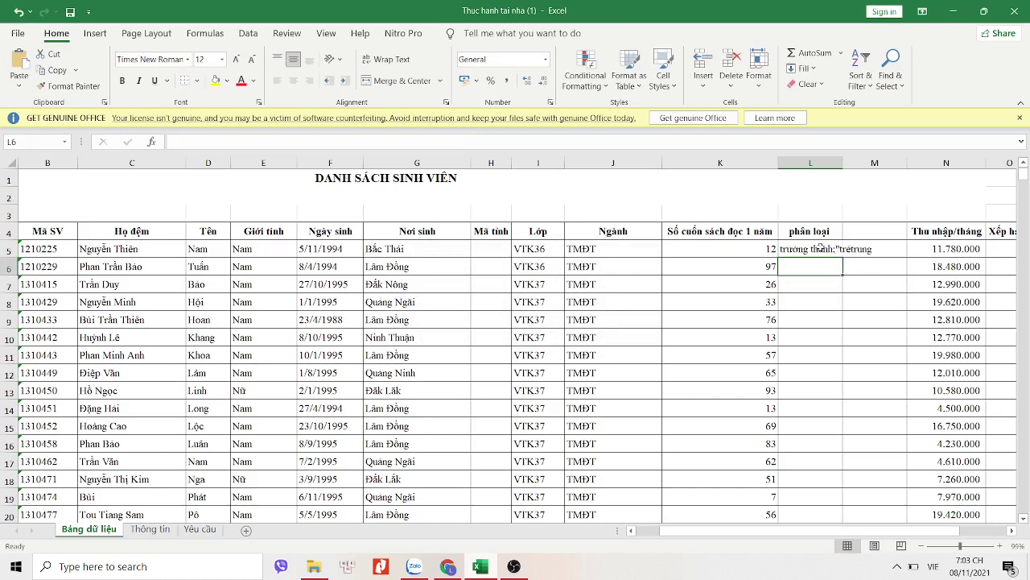
Step: Remove an extra closing parenthesis and the stray quote before trẻtrung, accepting Excel's corrections
{"action": "left_click", "coordinate": [820, 248]}
{"action": "double_click", "coordinate": [820, 249]}
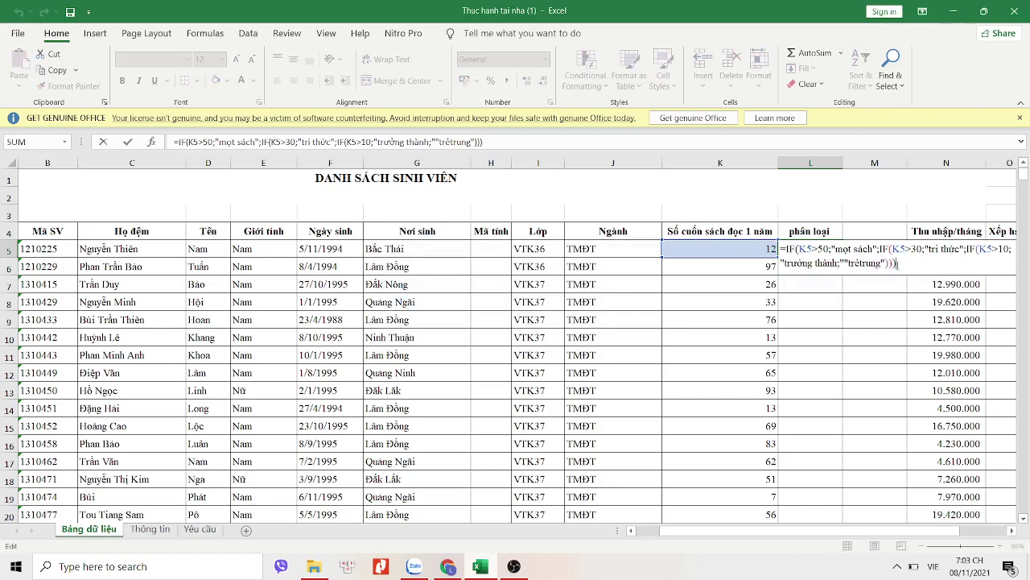
{"action": "key", "text": "BackSpace"}
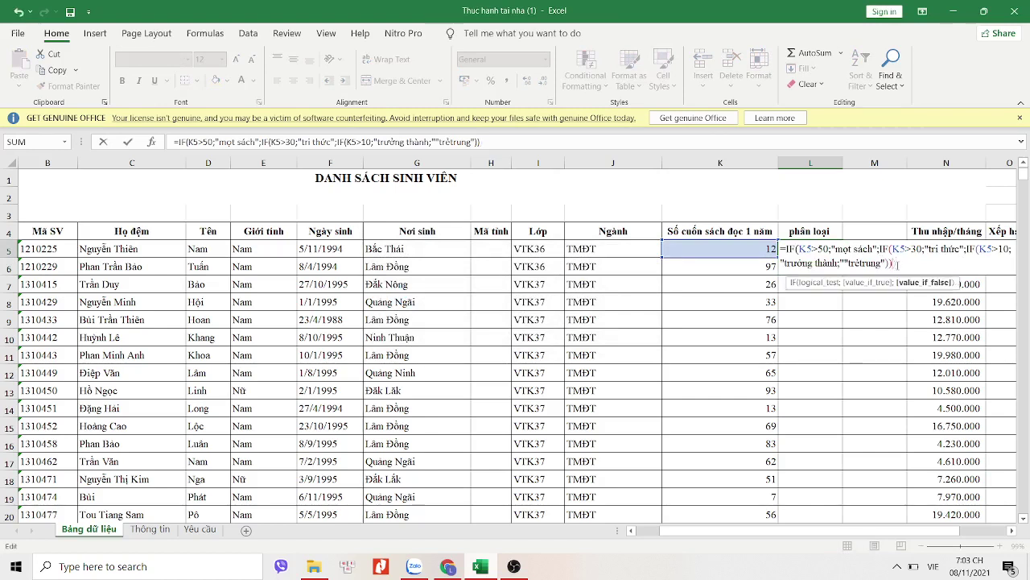
{"action": "key", "text": "Return"}
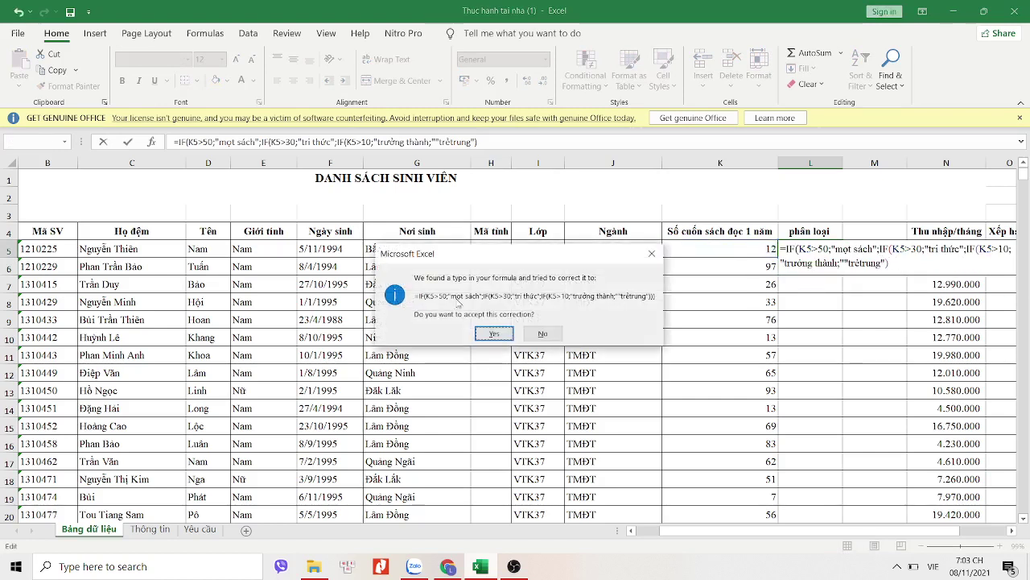
{"action": "left_click", "coordinate": [491, 331]}
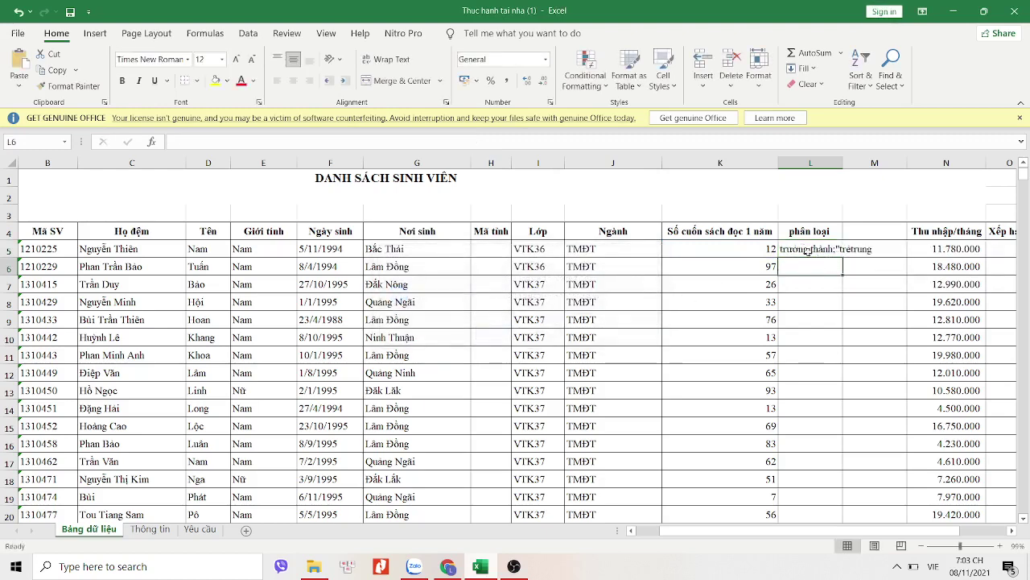
{"action": "double_click", "coordinate": [800, 246]}
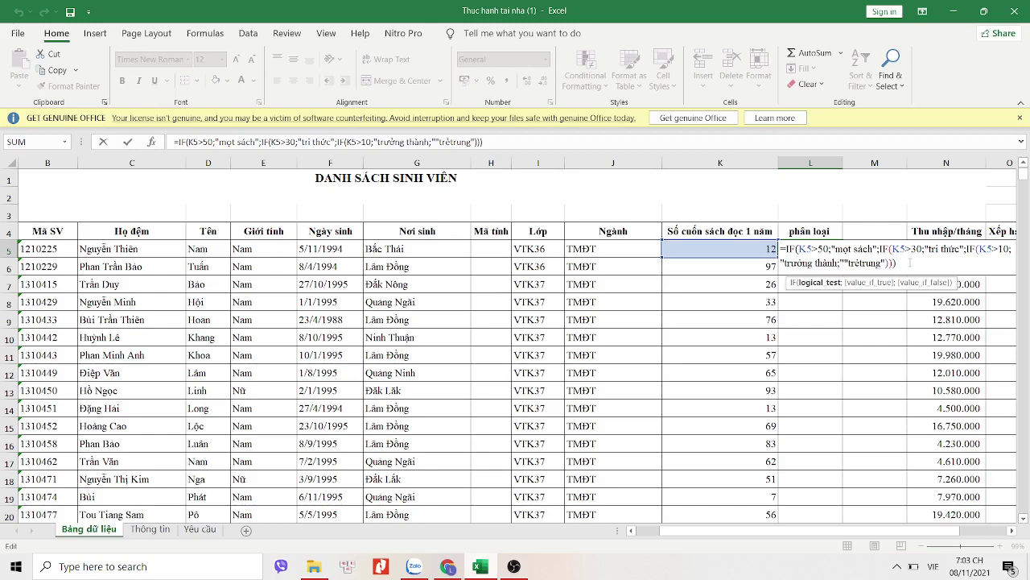
{"action": "left_click", "coordinate": [847, 263]}
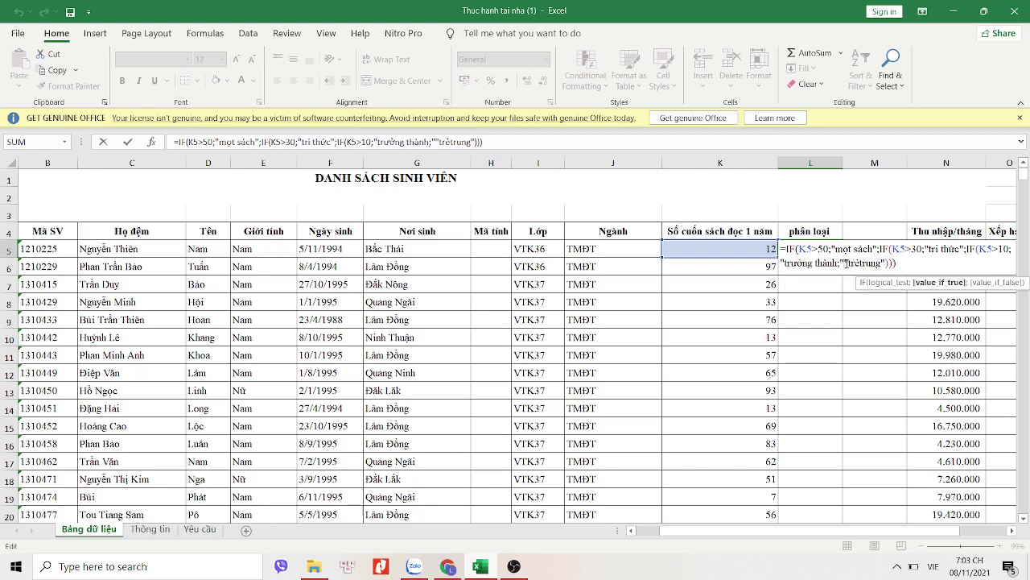
{"action": "key", "text": "BackSpace"}
{"action": "key", "text": "Return"}
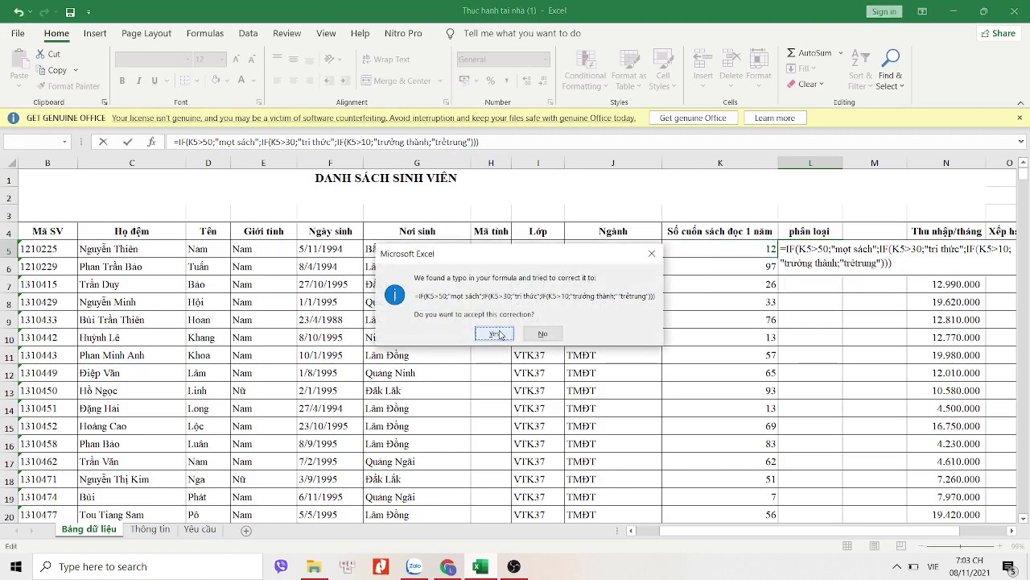
{"action": "left_click", "coordinate": [505, 331]}
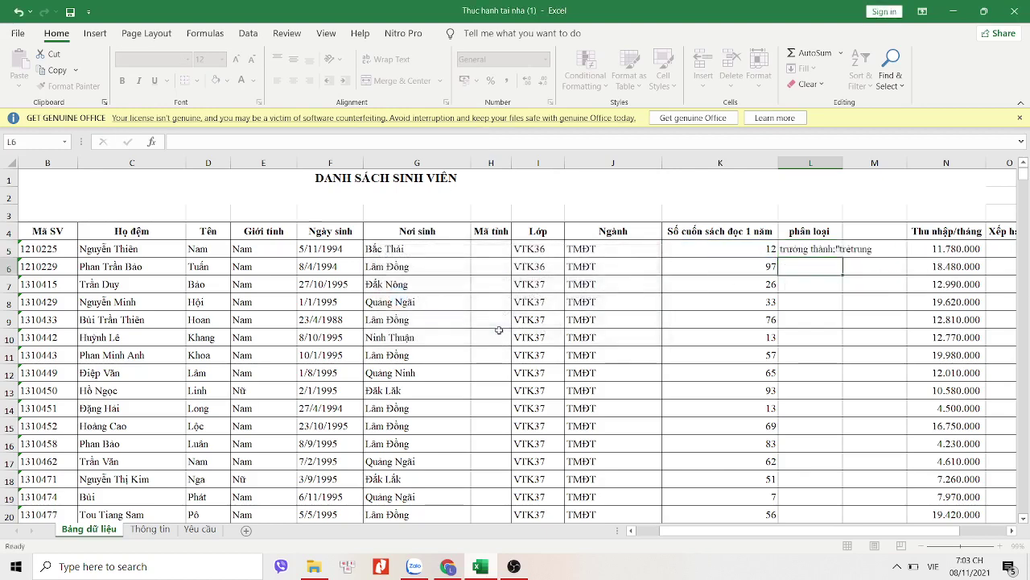
Step: Delete another quote and two closing parentheses from the formula end, accepting the correction
{"action": "double_click", "coordinate": [801, 249]}
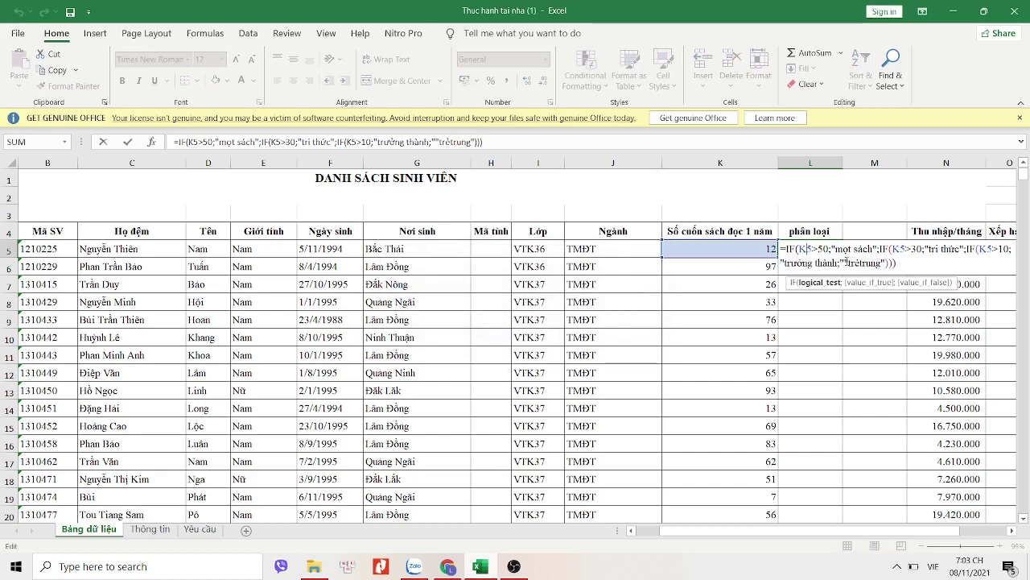
{"action": "left_click", "coordinate": [847, 263]}
{"action": "key", "text": "BackSpace"}
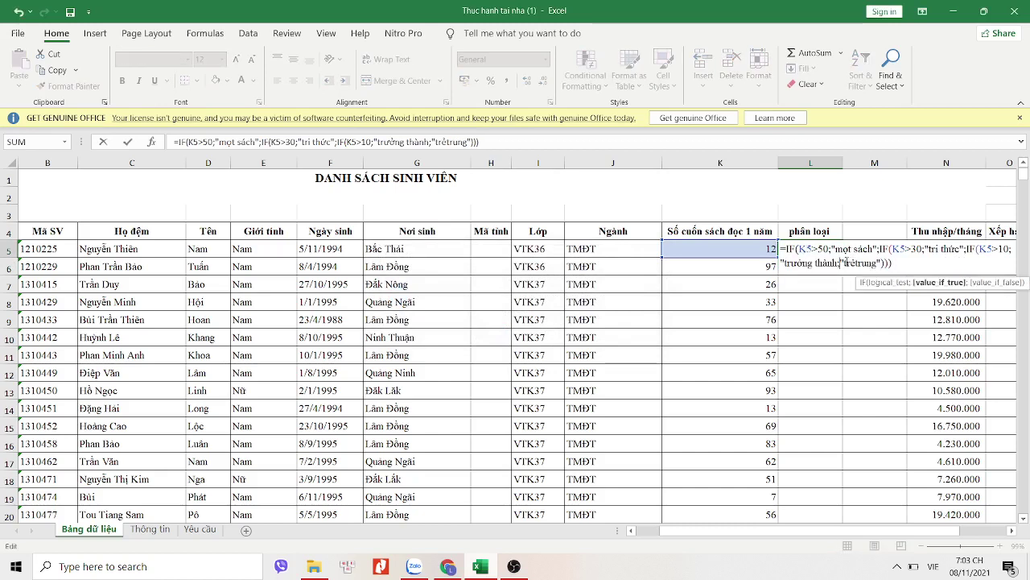
{"action": "left_click", "coordinate": [495, 141]}
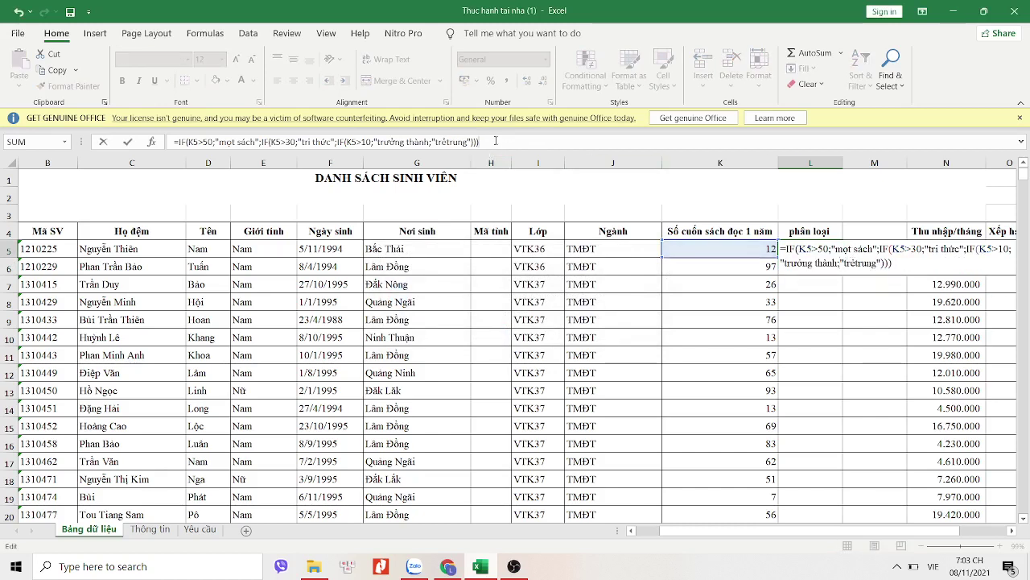
{"action": "key", "text": "BackSpace"}
{"action": "key", "text": "BackSpace"}
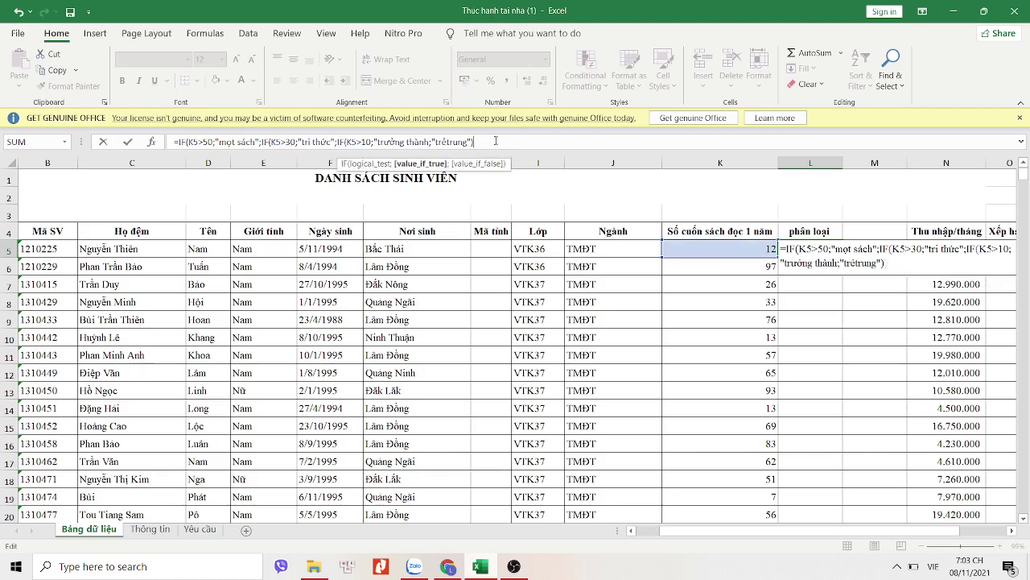
{"action": "key", "text": "Return"}
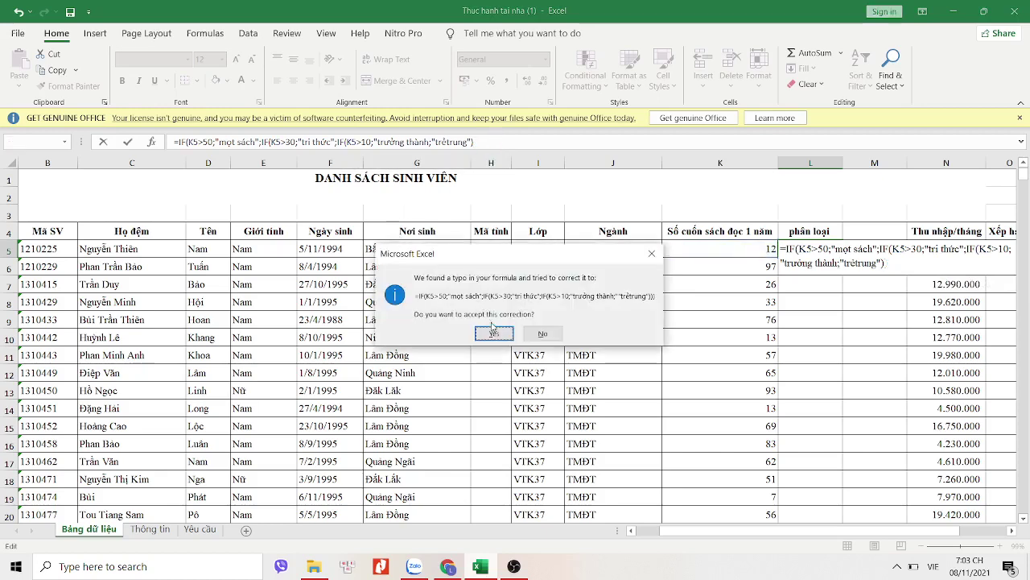
{"action": "left_click", "coordinate": [494, 330]}
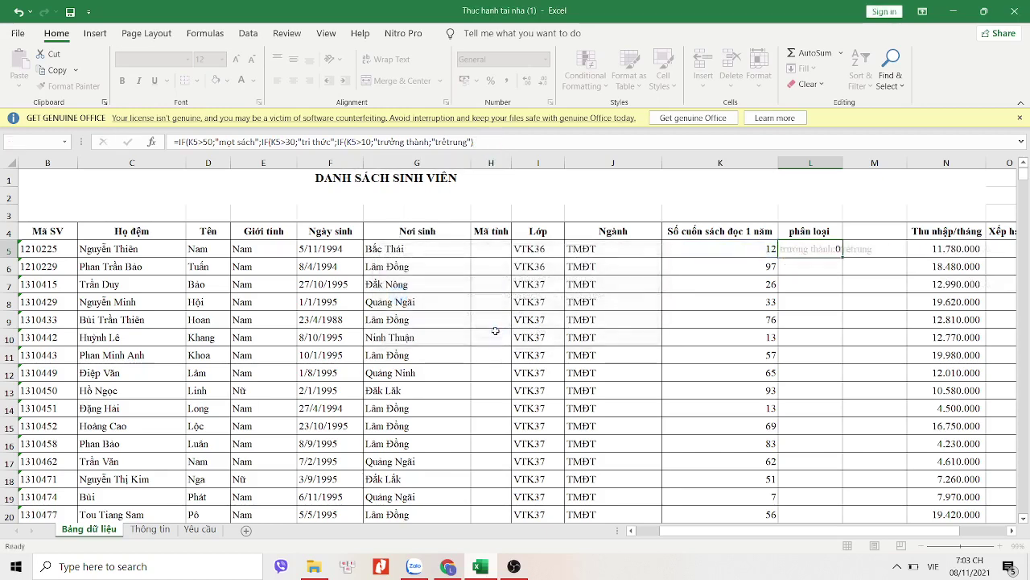
{"action": "left_click", "coordinate": [821, 251]}
Step: Replace the formula's last label with 'trẻ trung"))' and accept Excel's correction
{"action": "double_click", "coordinate": [818, 250]}
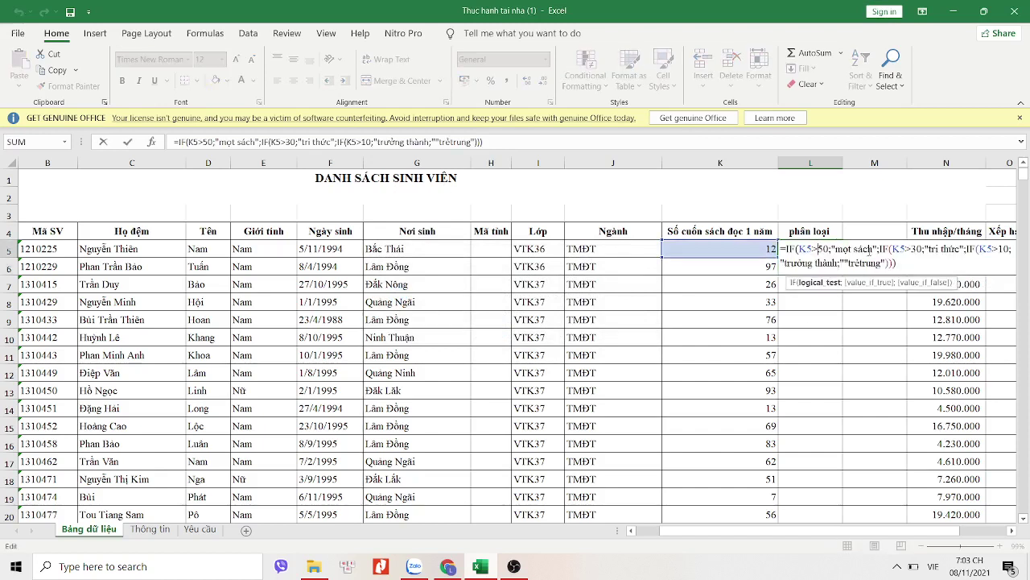
{"action": "key", "text": "shift+Left"}
{"action": "key", "text": "shift+Left"}
{"action": "key", "text": "shift+Left"}
{"action": "key", "text": "BackSpace"}
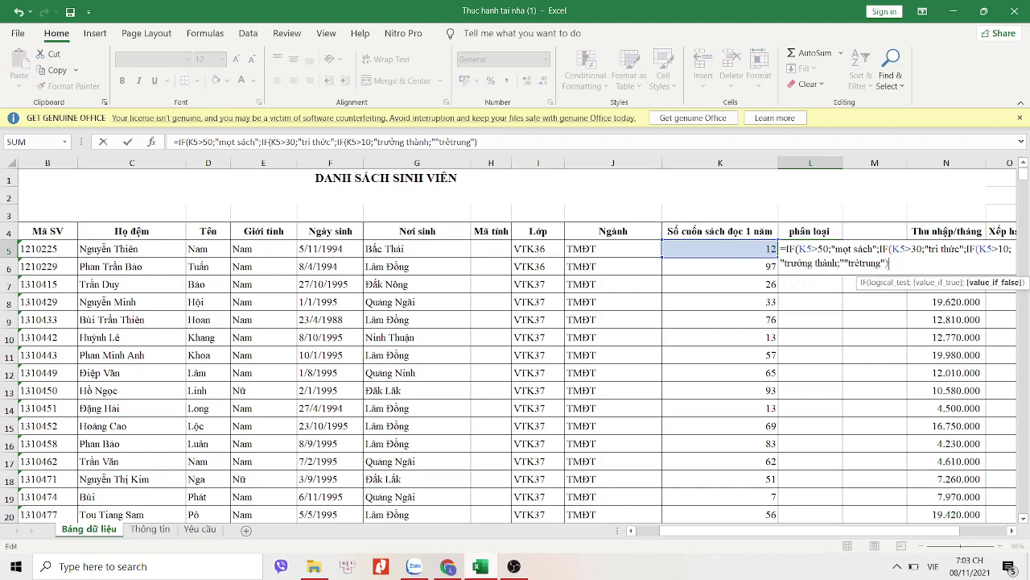
{"action": "key", "text": "BackSpace"}
{"action": "key", "text": "BackSpace"}
{"action": "key", "text": "BackSpace"}
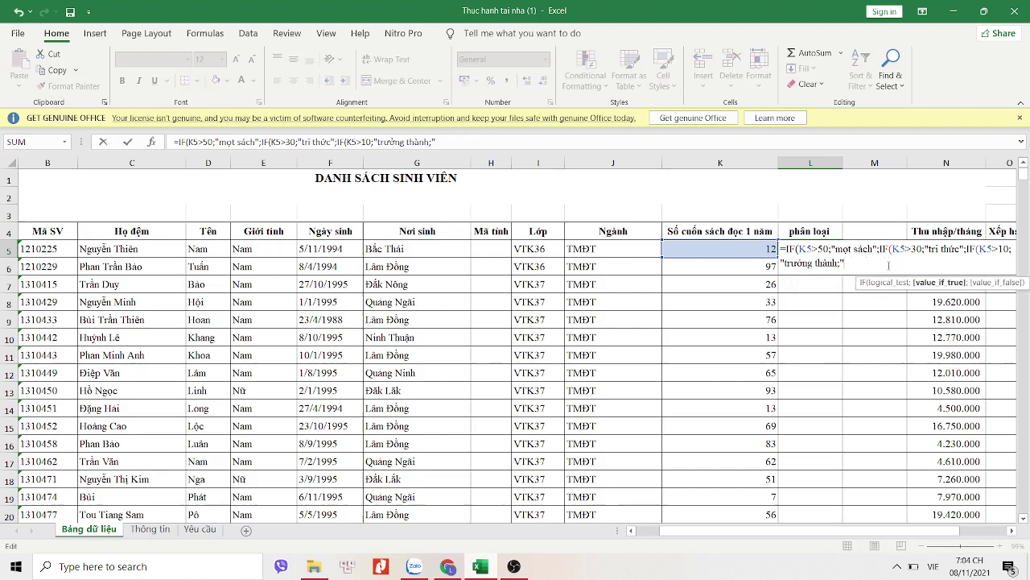
{"action": "type", "text": "trẻ trung"}
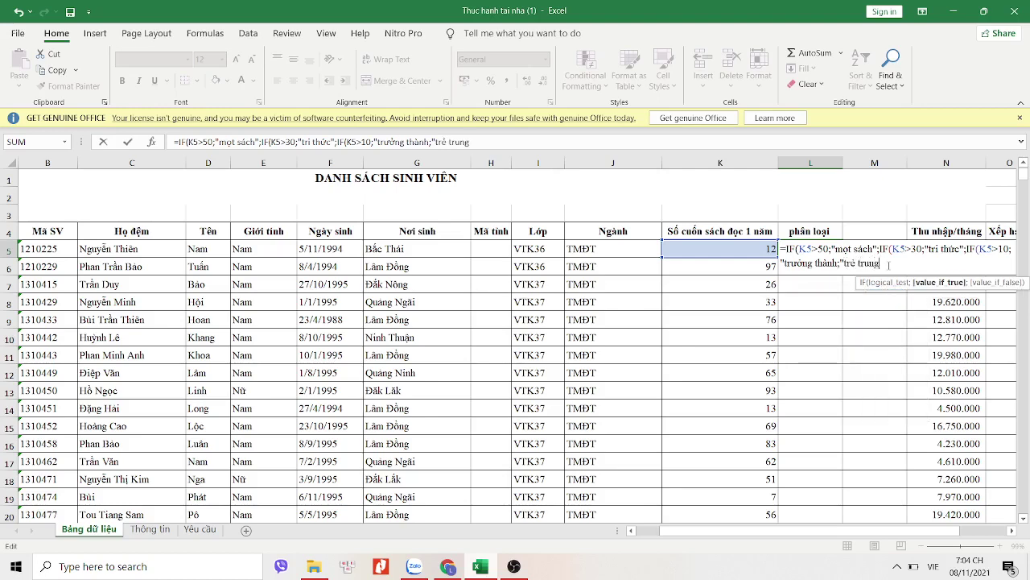
{"action": "type", "text": "\")"}
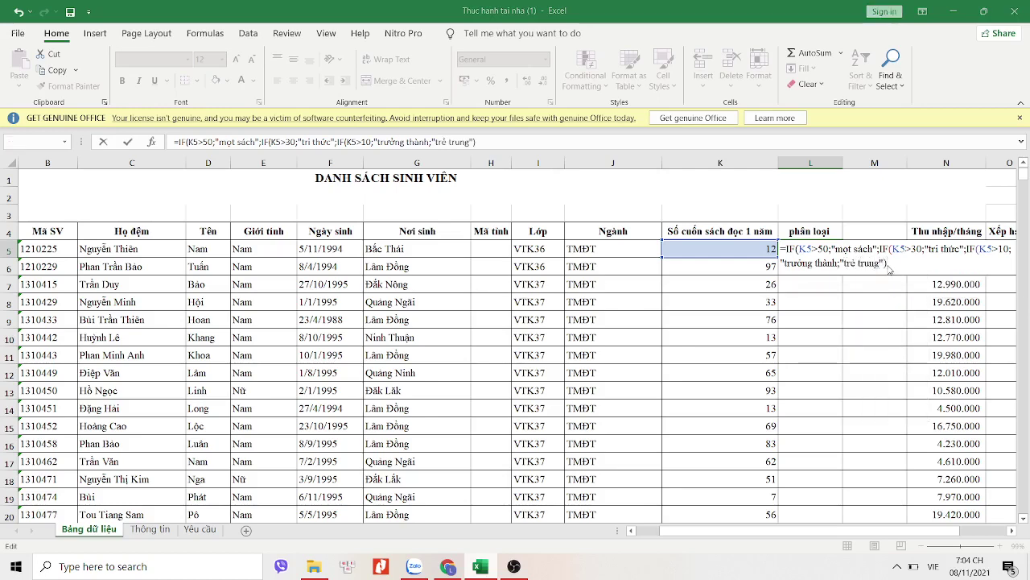
{"action": "left_click", "coordinate": [497, 334]}
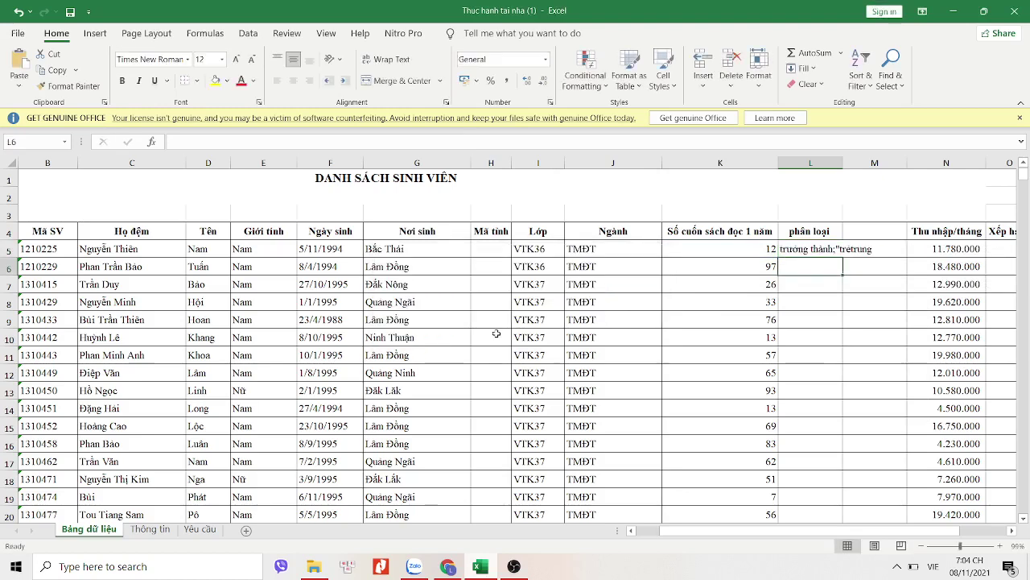
Step: Reopen L5's formula and move to its last label
{"action": "left_click", "coordinate": [805, 246]}
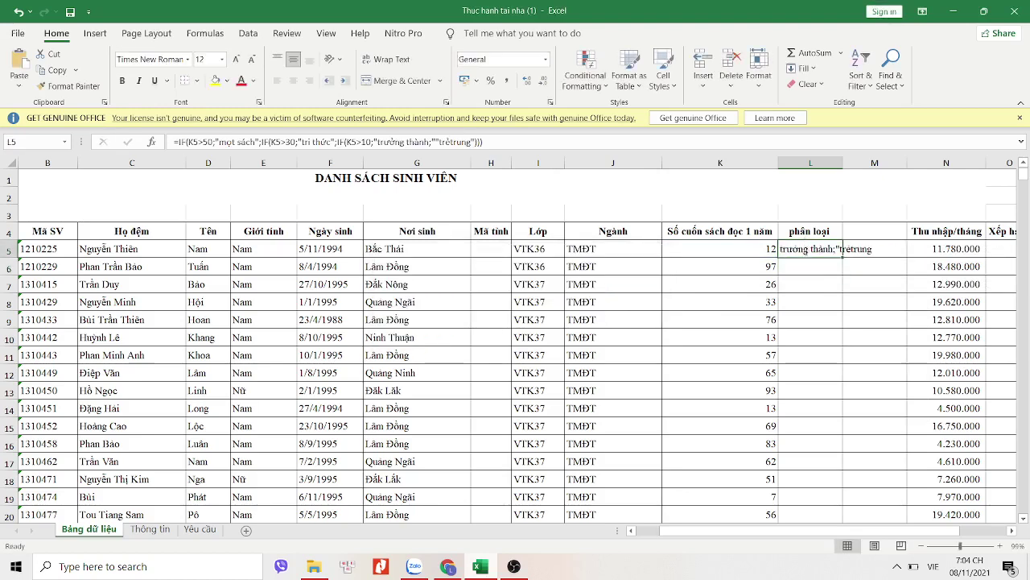
{"action": "double_click", "coordinate": [805, 249]}
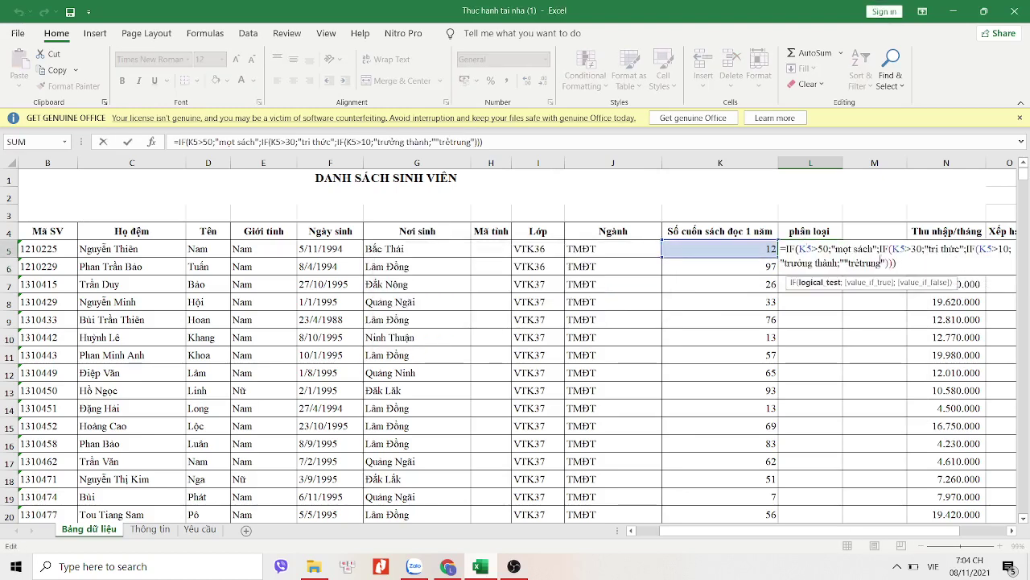
{"action": "scroll", "coordinate": [875, 329], "scroll_direction": "right", "scroll_amount": 1}
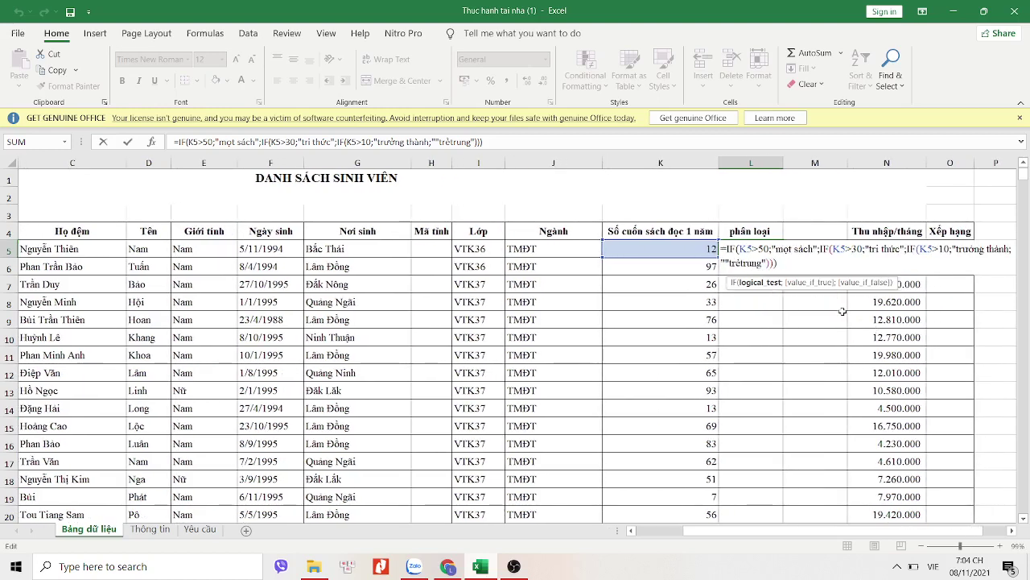
{"action": "left_click", "coordinate": [764, 264]}
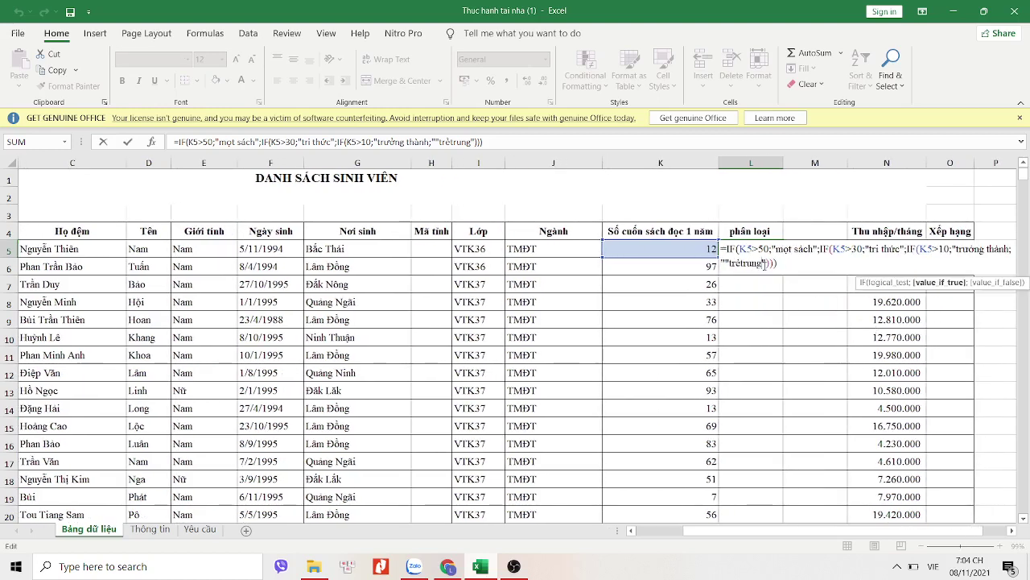
{"action": "scroll", "coordinate": [827, 390], "scroll_direction": "right", "scroll_amount": 1}
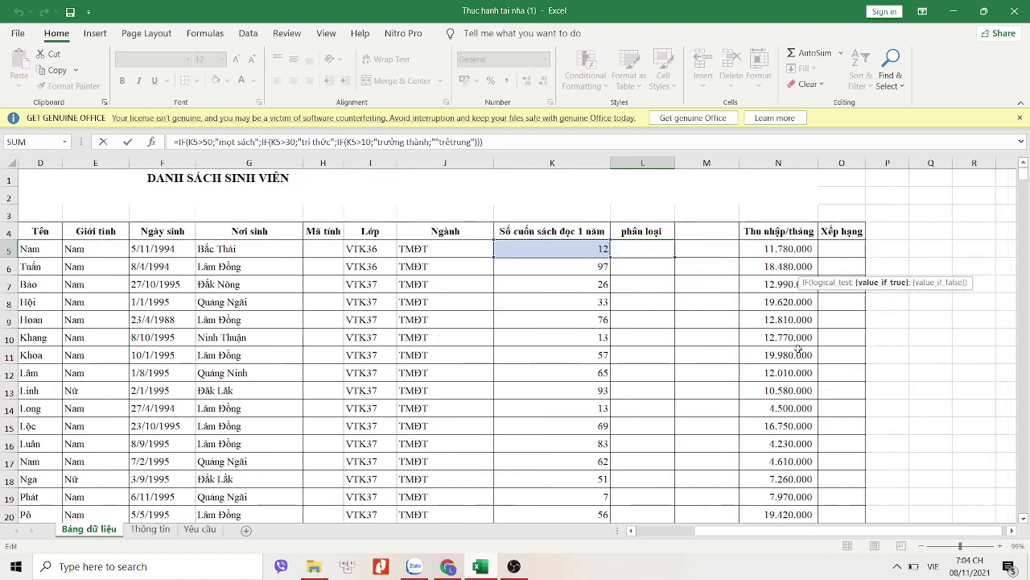
Step: Rewrite the formula ending as "trưởng thành";"trẻ trung")
{"action": "left_click", "coordinate": [961, 248]}
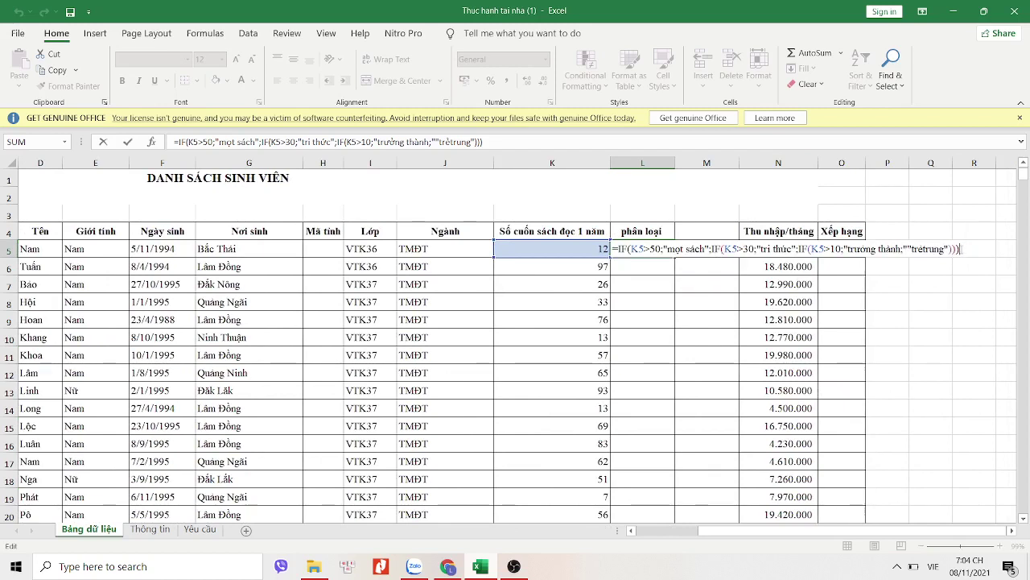
{"action": "key", "text": "BackSpace"}
{"action": "key", "text": "BackSpace"}
{"action": "key", "text": "BackSpace"}
{"action": "key", "text": "BackSpace"}
{"action": "key", "text": "BackSpace"}
{"action": "key", "text": "BackSpace"}
{"action": "key", "text": "BackSpace"}
{"action": "key", "text": "BackSpace"}
{"action": "key", "text": "BackSpace"}
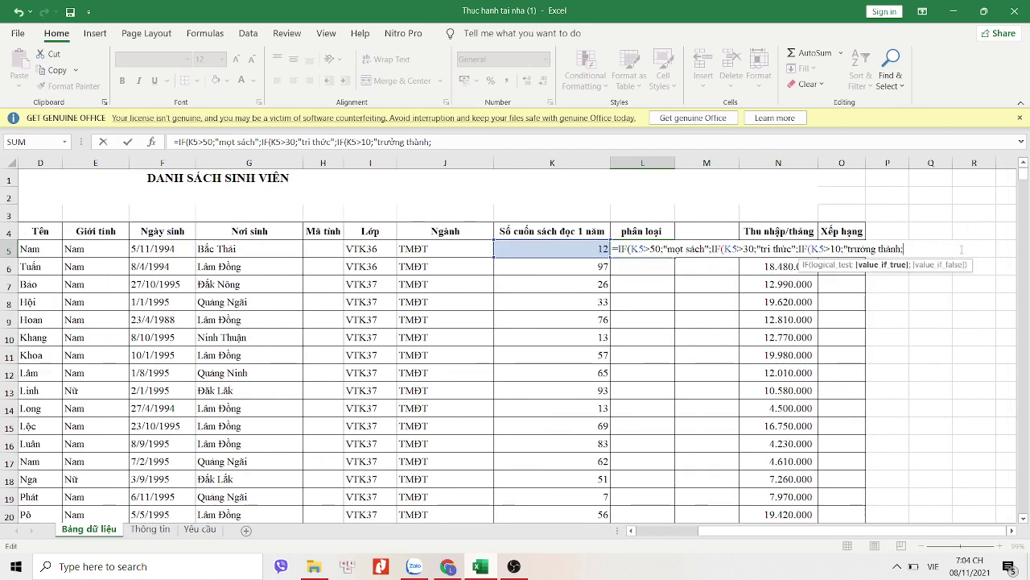
{"action": "key", "text": "BackSpace"}
{"action": "key", "text": "BackSpace"}
{"action": "key", "text": "BackSpace"}
{"action": "key", "text": "BackSpace"}
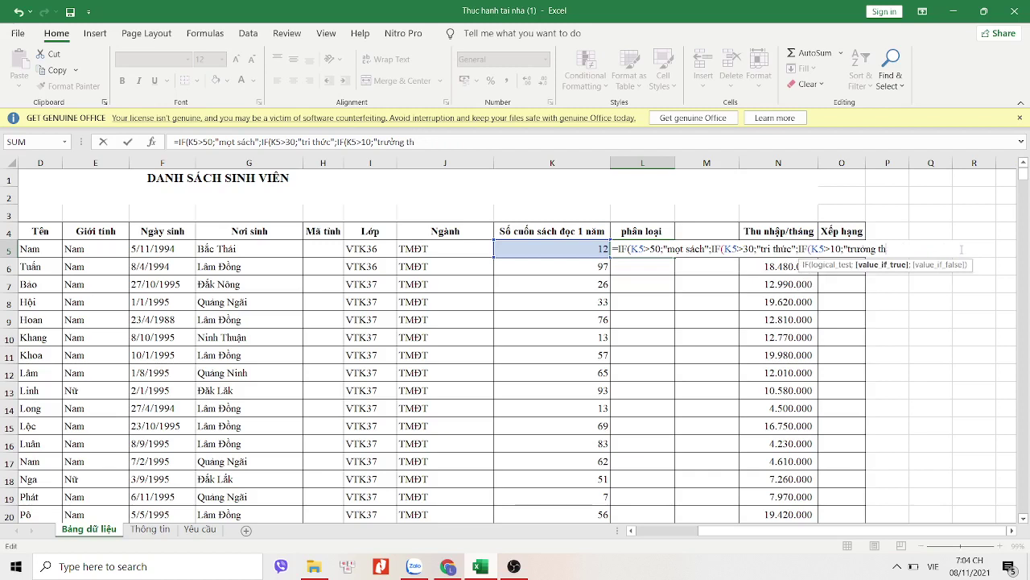
{"action": "key", "text": "BackSpace"}
{"action": "key", "text": "BackSpace"}
{"action": "key", "text": "BackSpace"}
{"action": "type", "text": "tha"}
{"action": "type", "text": "nhf"}
{"action": "key", "text": "BackSpace"}
{"action": "key", "text": "BackSpace"}
{"action": "type", "text": "h\";\""}
{"action": "type", "text": "trẻ tru"}
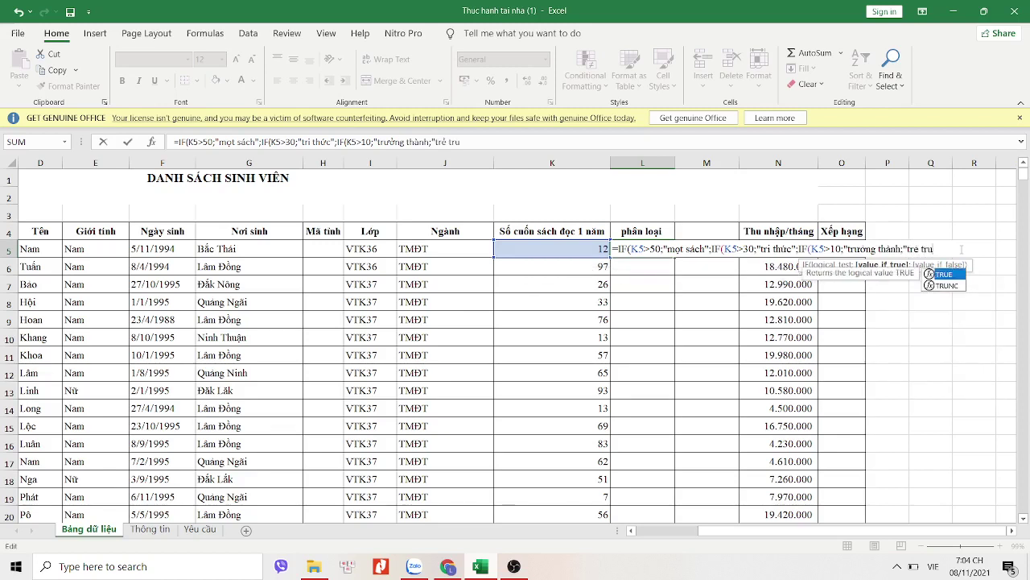
{"action": "type", "text": "ng\""}
Step: Commit it, decline Excel's suggested correction and dismiss the error warning
{"action": "key", "text": "Return"}
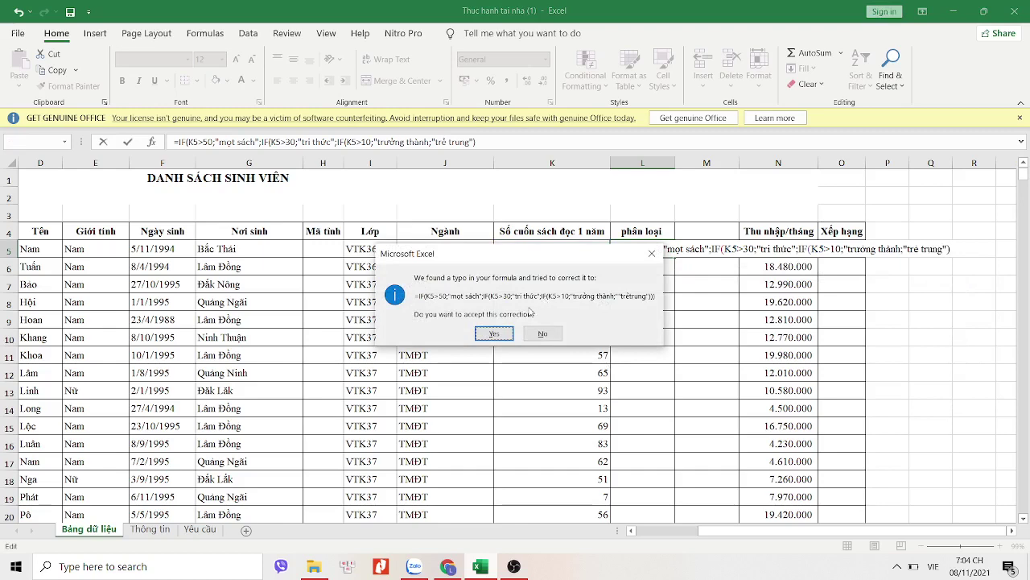
{"action": "left_click", "coordinate": [543, 334]}
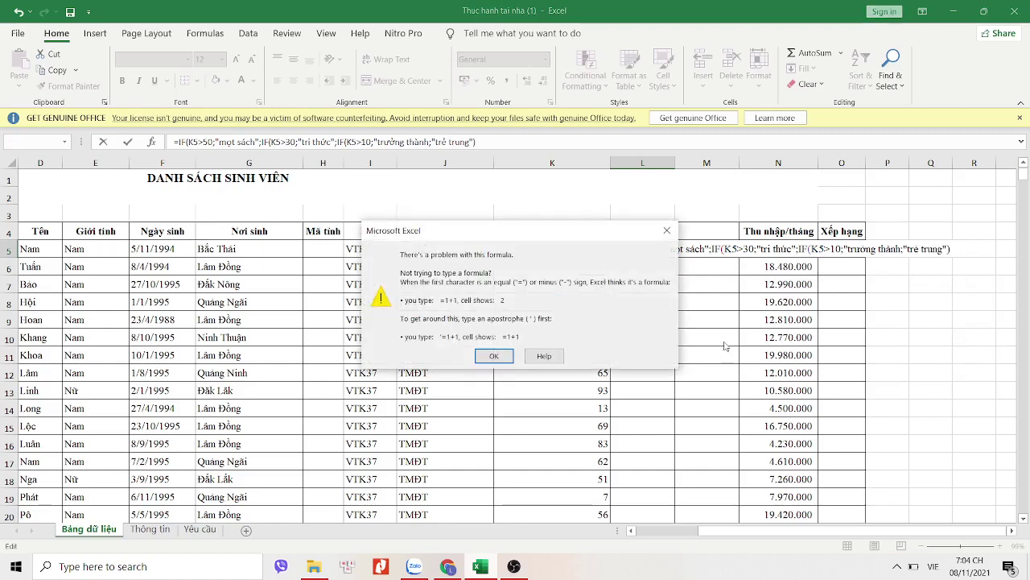
{"action": "left_click", "coordinate": [502, 359]}
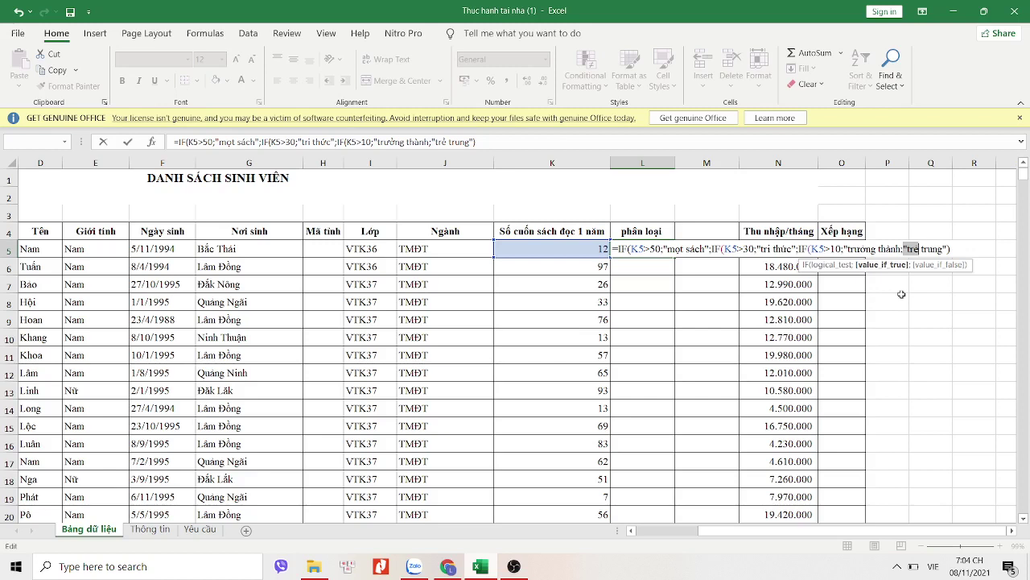
Step: Remove the stray Q7 and S5 references from the end of L5's formula
{"action": "left_click", "coordinate": [933, 288]}
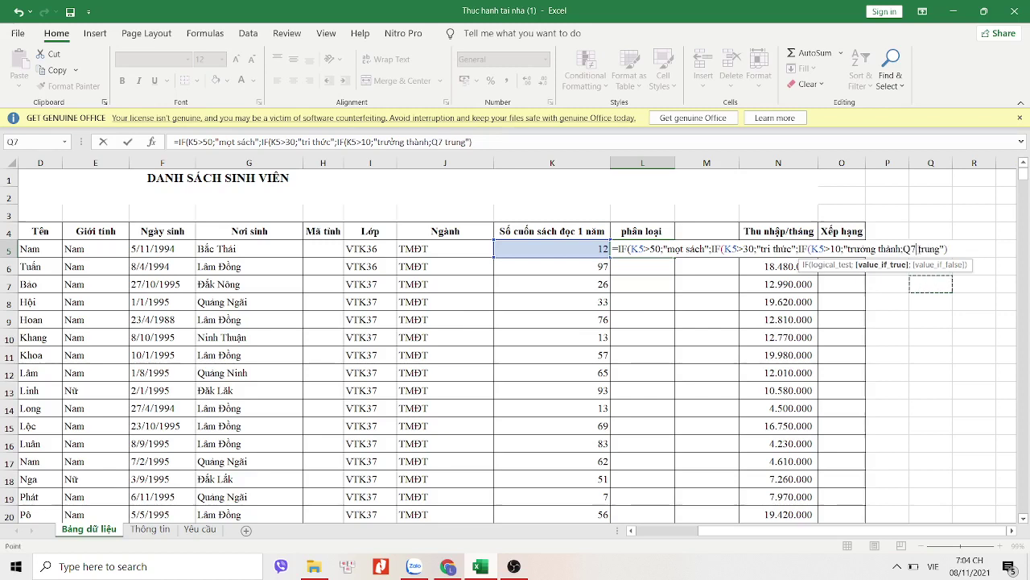
{"action": "key", "text": "BackSpace"}
{"action": "key", "text": "BackSpace"}
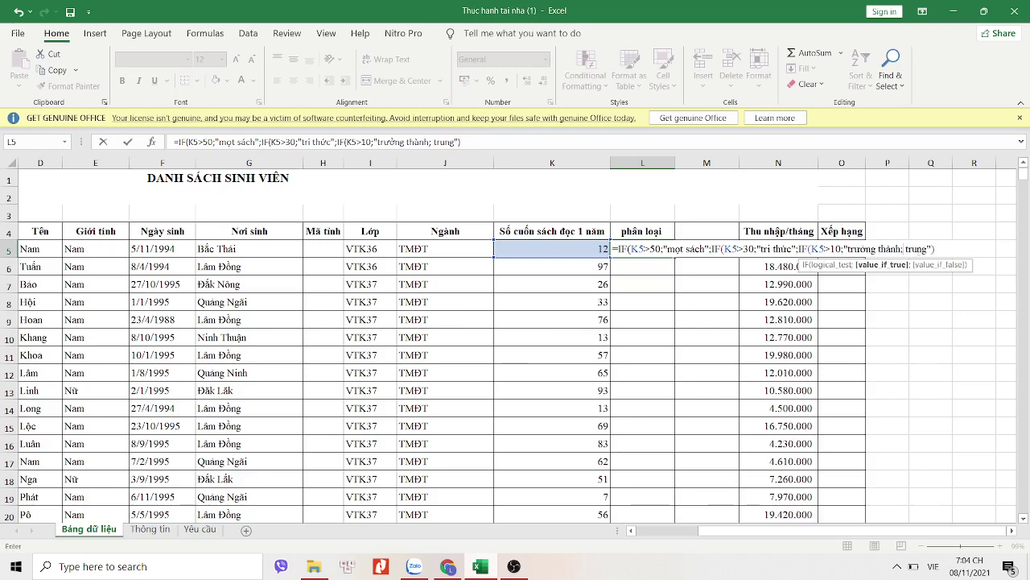
{"action": "key", "text": "Right"}
{"action": "key", "text": "Right"}
{"action": "key", "text": "Right"}
{"action": "key", "text": "Right"}
{"action": "key", "text": "Right"}
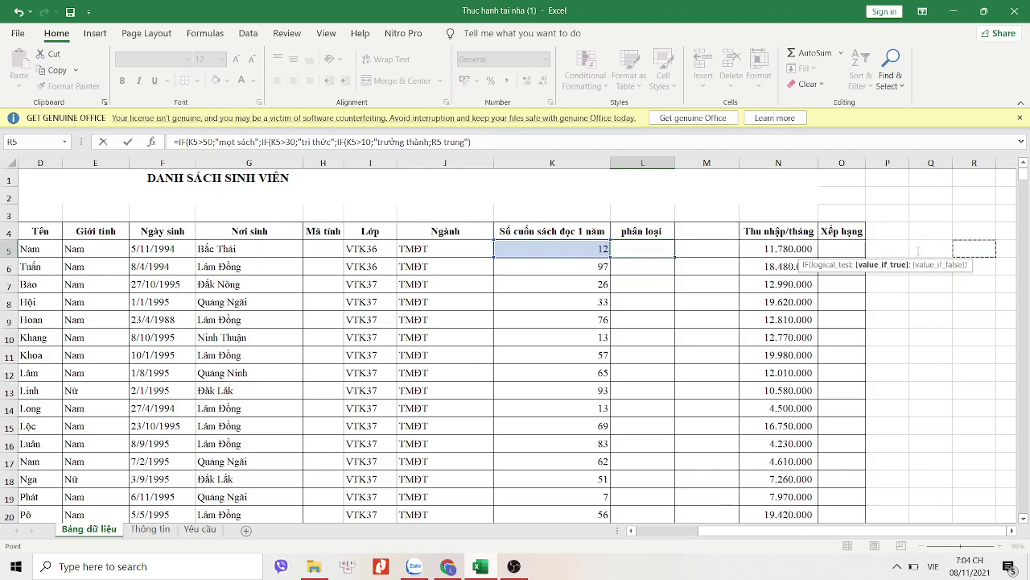
{"action": "key", "text": "Right"}
{"action": "key", "text": "Right"}
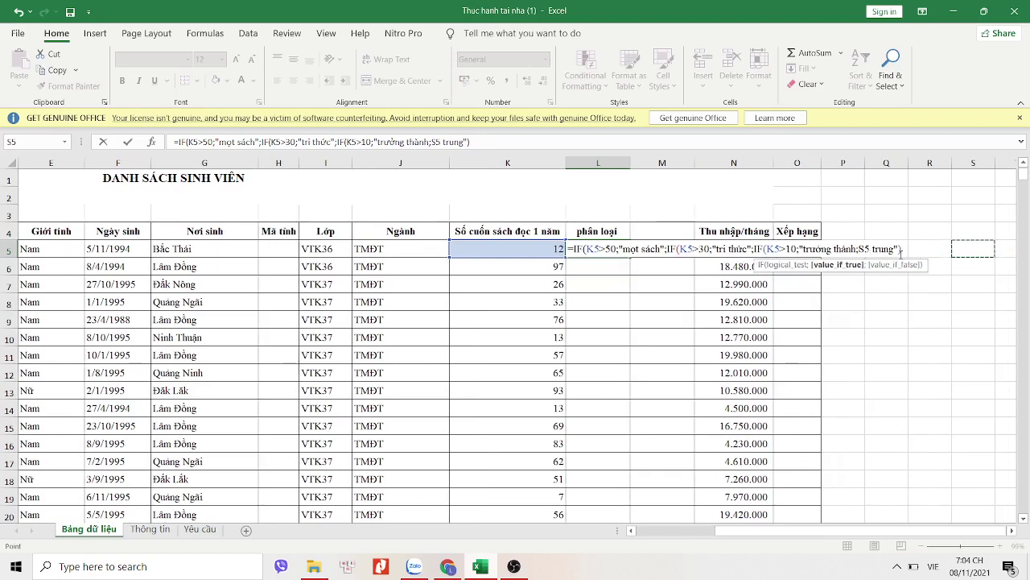
{"action": "left_click", "coordinate": [901, 252]}
{"action": "key", "text": "BackSpace"}
{"action": "key", "text": "BackSpace"}
{"action": "key", "text": "BackSpace"}
{"action": "key", "text": "BackSpace"}
{"action": "key", "text": "BackSpace"}
{"action": "key", "text": "BackSpace"}
{"action": "key", "text": "BackSpace"}
{"action": "key", "text": "BackSpace"}
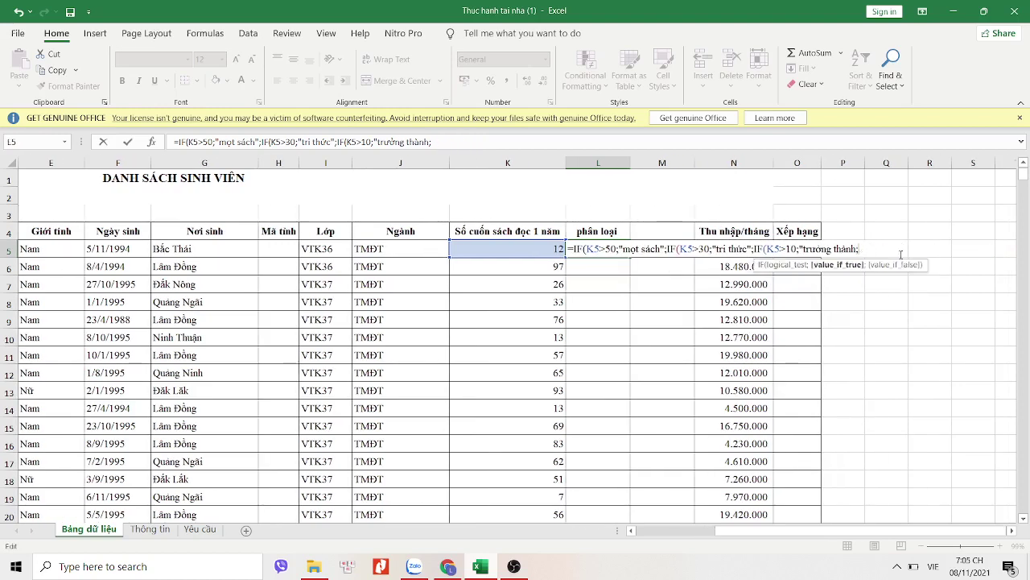
{"action": "key", "text": "BackSpace"}
Step: Append ;"tretrung") after trưởng thành, commit, and decline Excel's suggested correction
{"action": "type", "text": ";"}
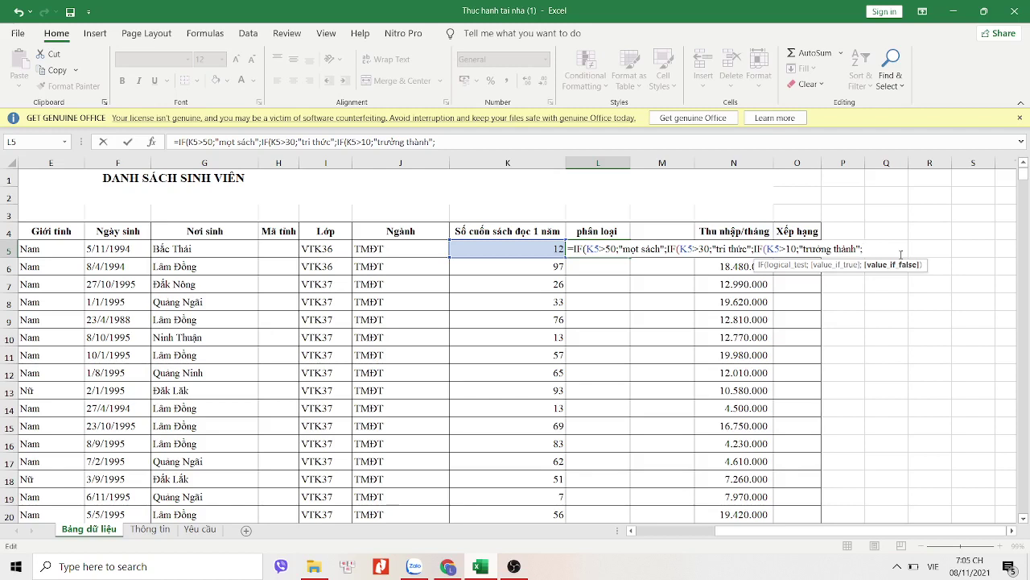
{"action": "type", "text": "\""}
{"action": "type", "text": "tre"}
{"action": "type", "text": "trung"}
{"action": "type", "text": "\""}
{"action": "key", "text": "Return"}
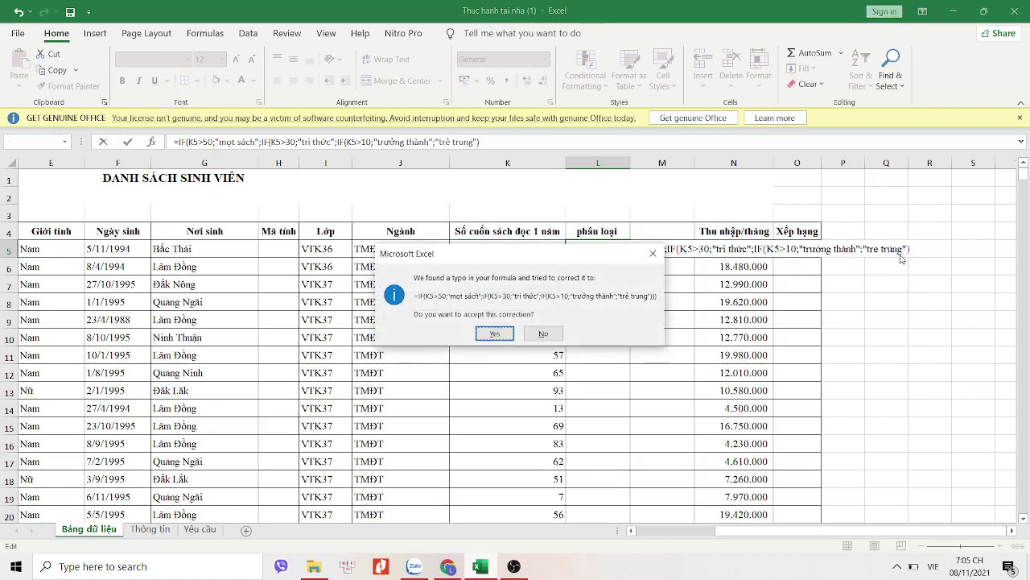
{"action": "left_click", "coordinate": [536, 333]}
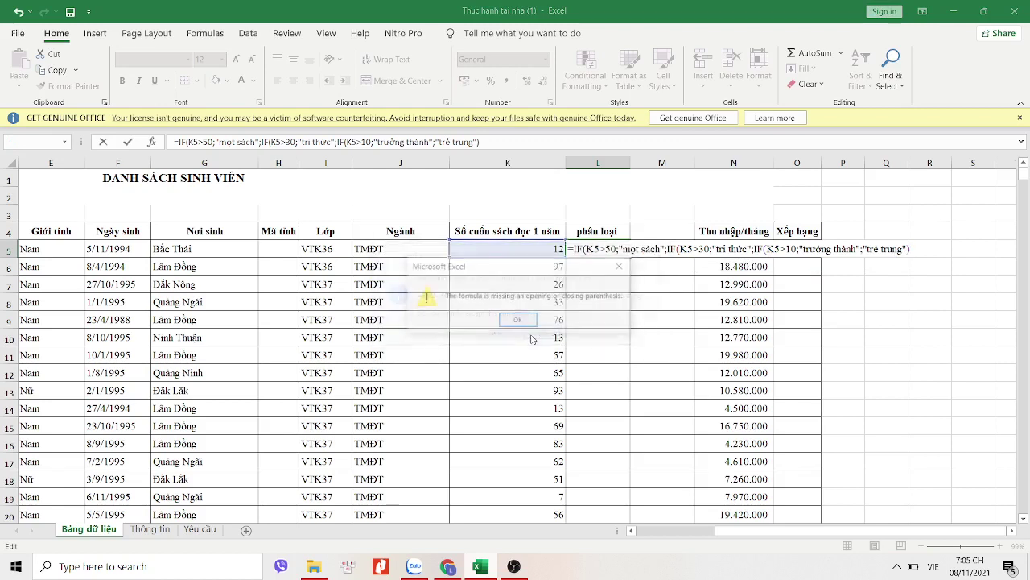
Step: Accept Excel's added closing parentheses so L5's nested IF shows 'trưởng thành' for 12 books
{"action": "left_click", "coordinate": [518, 321]}
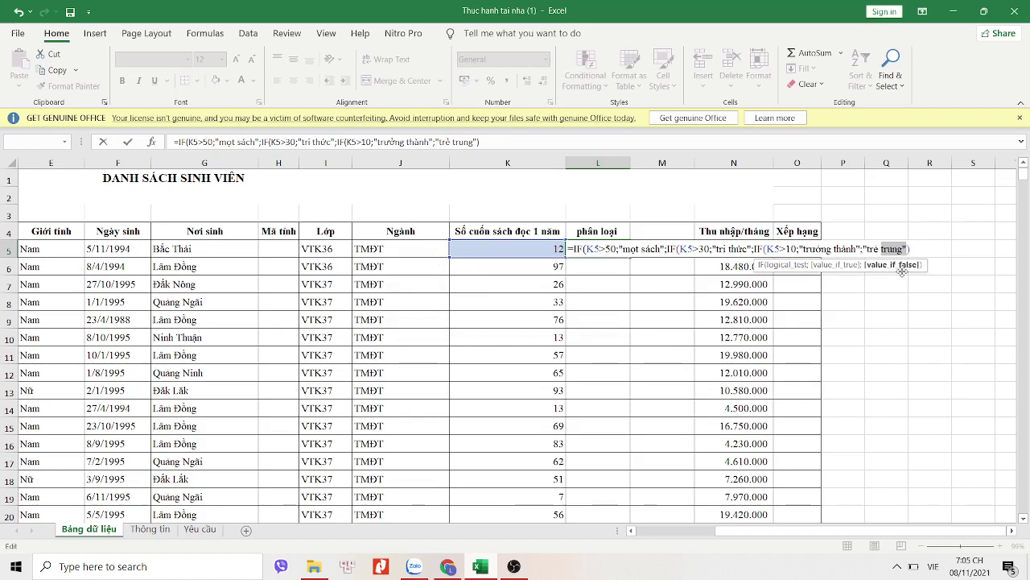
{"action": "left_click", "coordinate": [910, 249]}
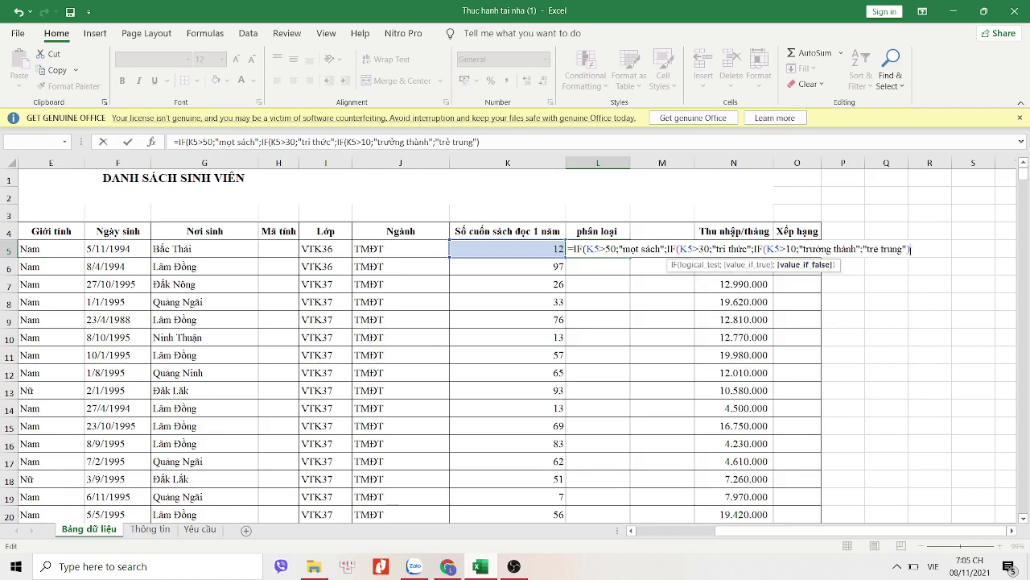
{"action": "key", "text": "Return"}
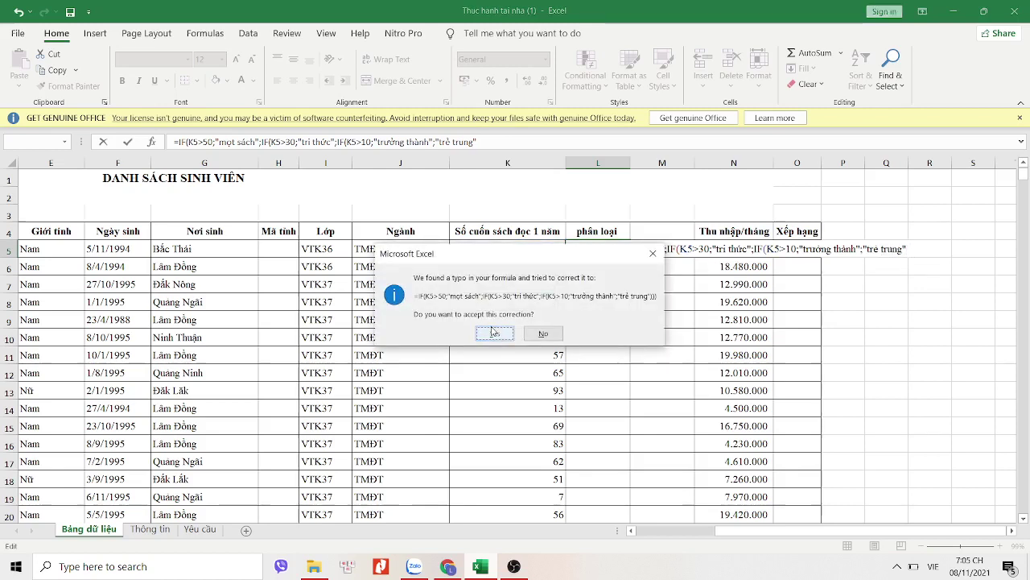
{"action": "left_click", "coordinate": [492, 332]}
{"action": "left_click", "coordinate": [614, 249]}
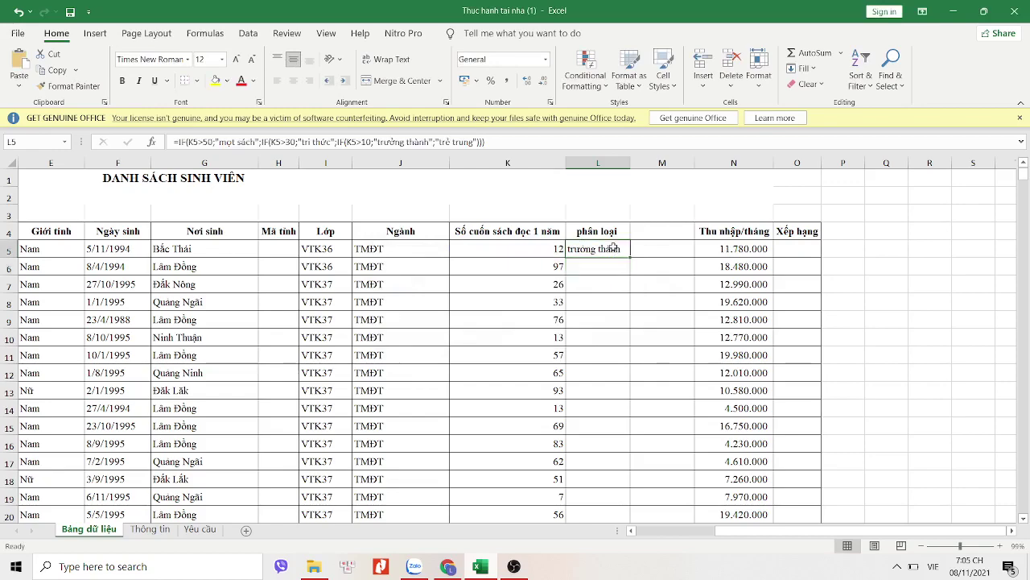
Step: Fill L5's nested IF down column L and check the mọt sách, tri thức, trưởng thành, trẻ trung labels
{"action": "left_click_drag", "start_coordinate": [631, 257], "coordinate": [631, 257]}
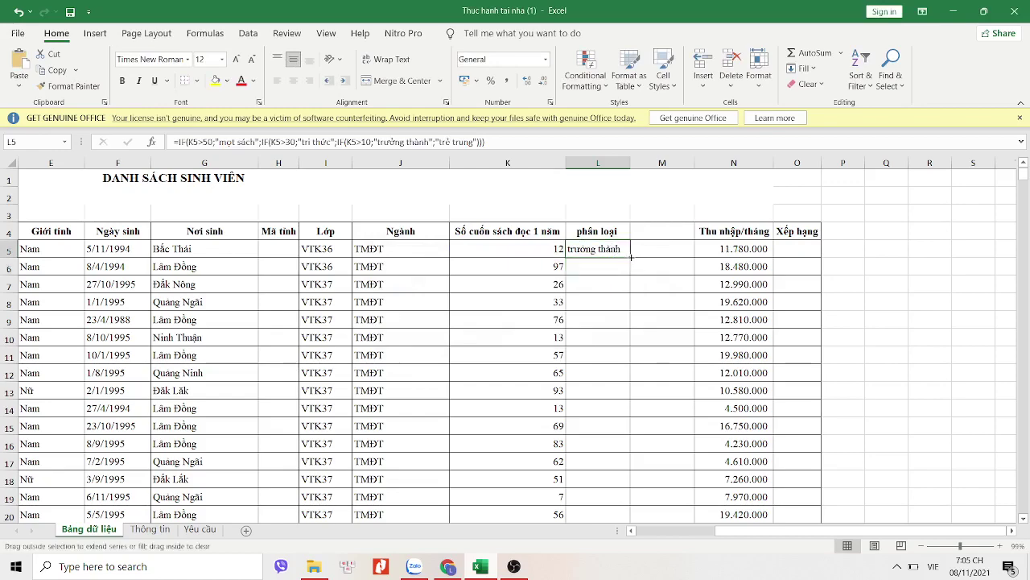
{"action": "double_click", "coordinate": [631, 257]}
{"action": "scroll", "coordinate": [770, 319], "scroll_direction": "down", "scroll_amount": 2}
{"action": "scroll", "coordinate": [770, 319], "scroll_direction": "up", "scroll_amount": 2}
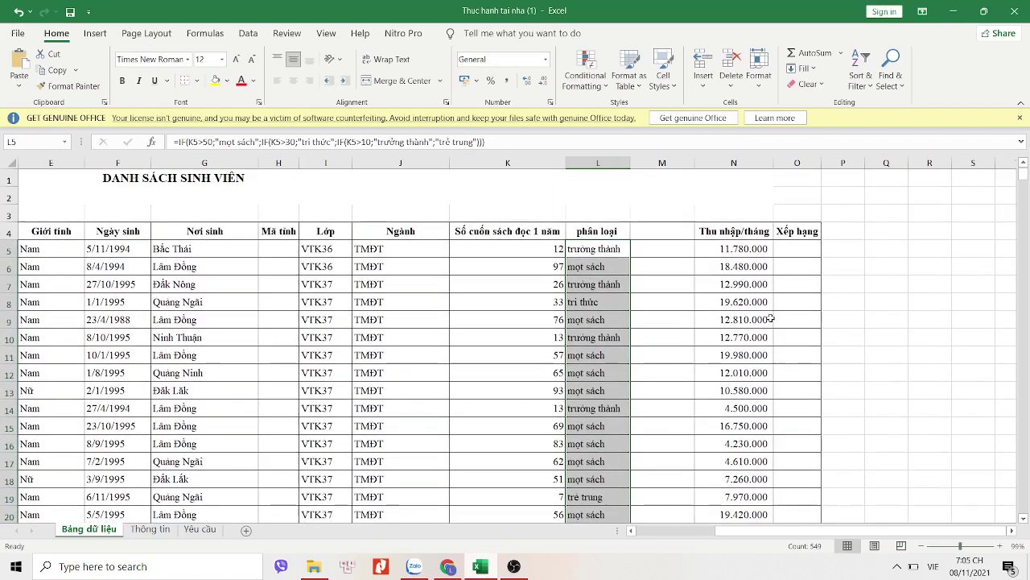
{"action": "scroll", "coordinate": [640, 258], "scroll_direction": "down", "scroll_amount": 4}
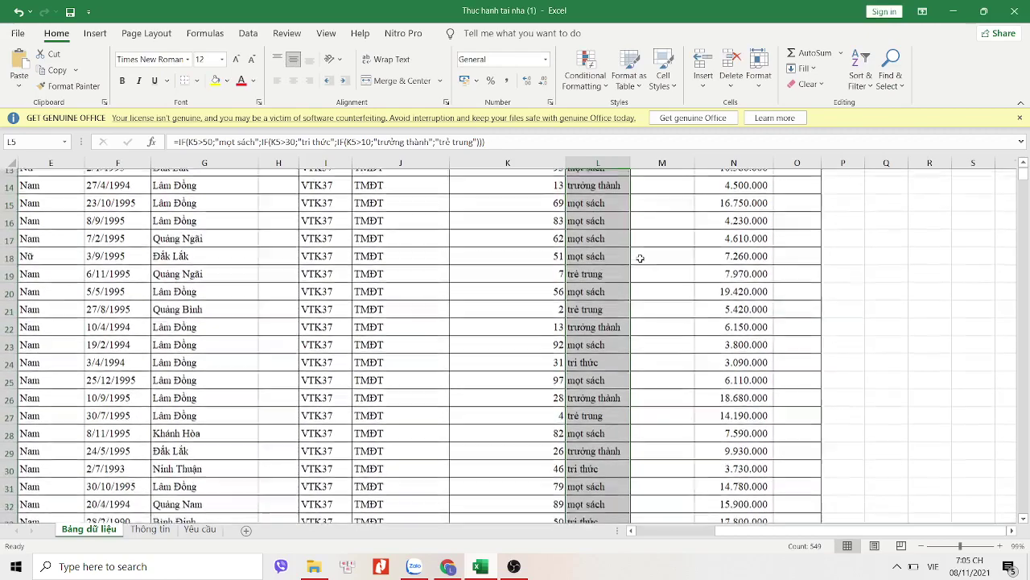
{"action": "scroll", "coordinate": [640, 257], "scroll_direction": "up", "scroll_amount": 1}
{"action": "scroll", "coordinate": [640, 258], "scroll_direction": "up", "scroll_amount": 3}
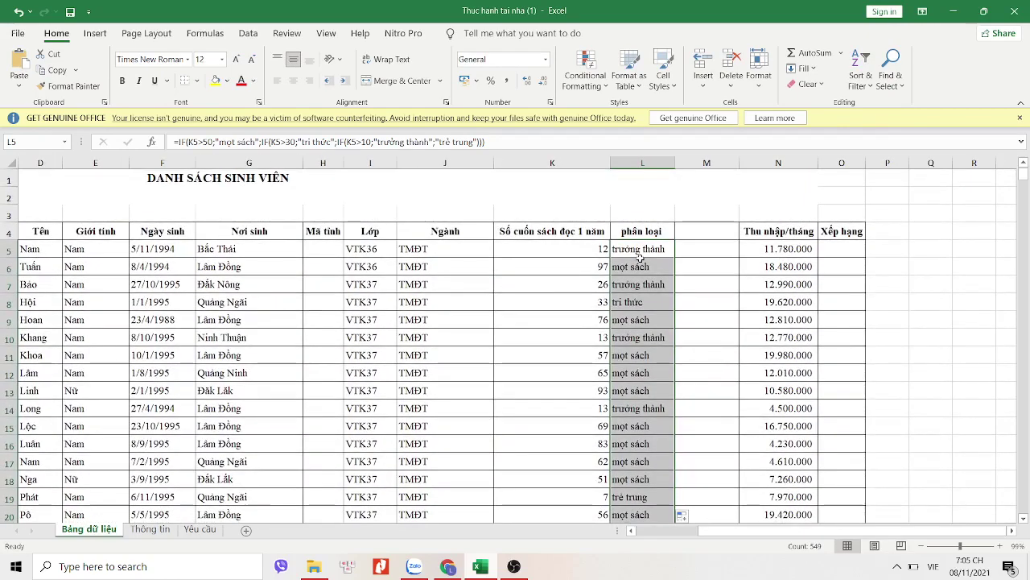
{"action": "left_click", "coordinate": [199, 529]}
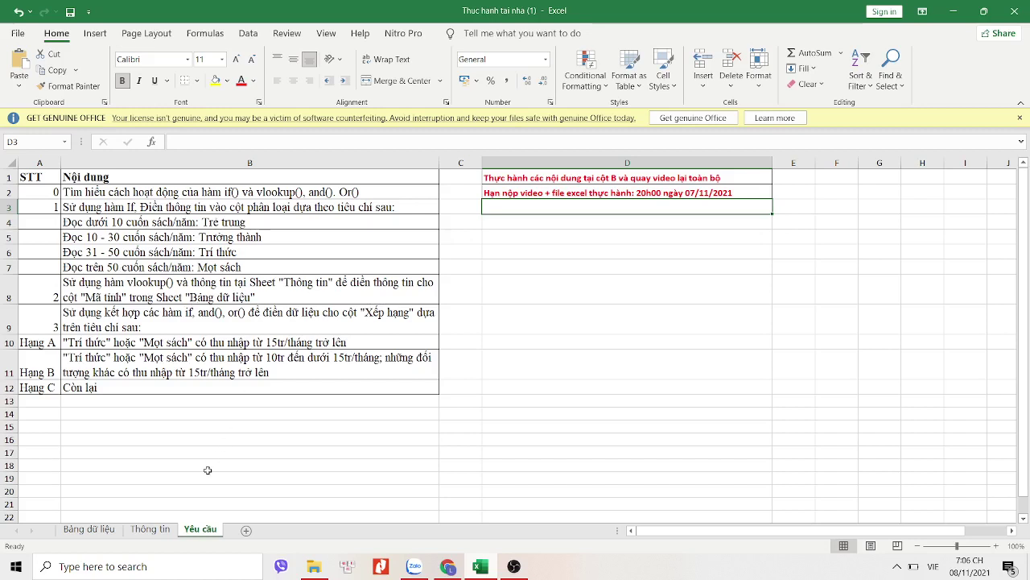
{"action": "left_click", "coordinate": [100, 529]}
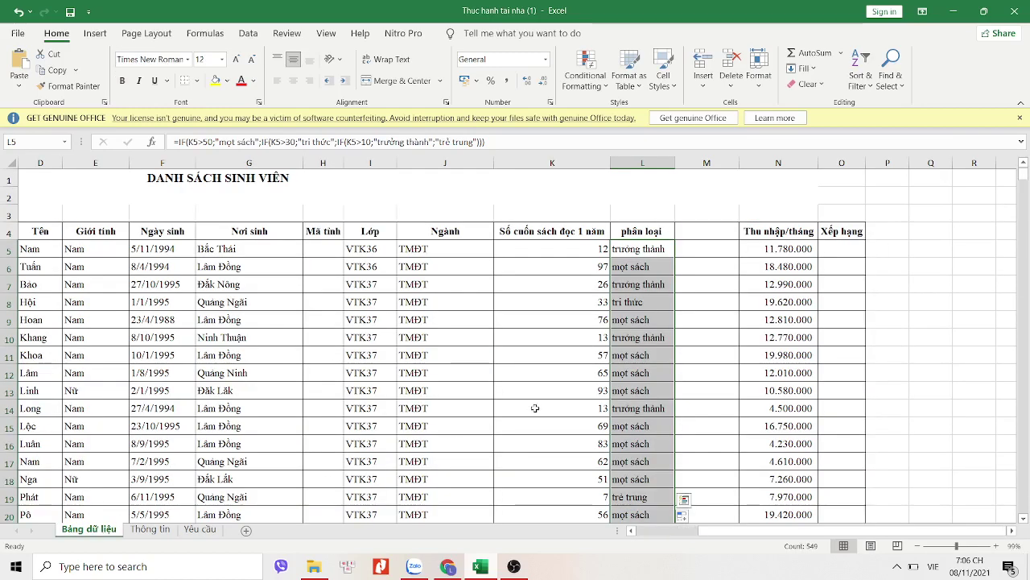
Step: Start a VLOOKUP formula in cell M5 from the function suggestion list
{"action": "left_click", "coordinate": [693, 232]}
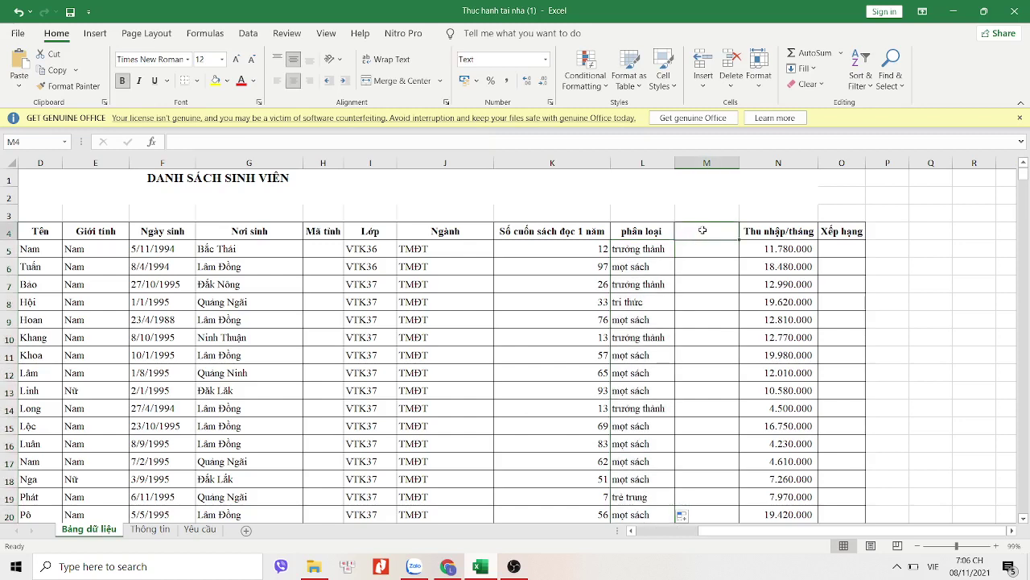
{"action": "left_click", "coordinate": [690, 261]}
{"action": "left_click", "coordinate": [696, 247]}
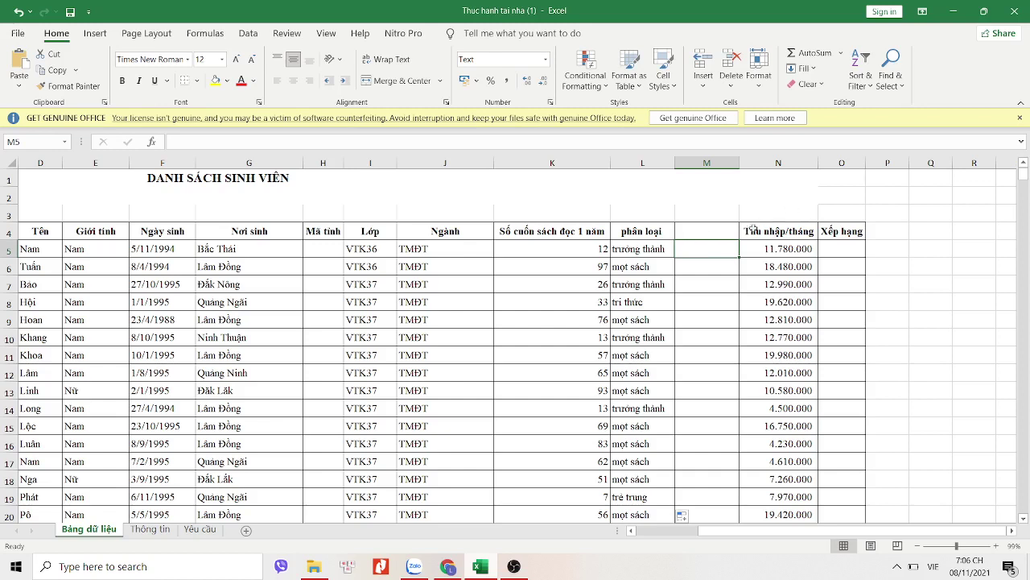
{"action": "type", "text": "=vlu"}
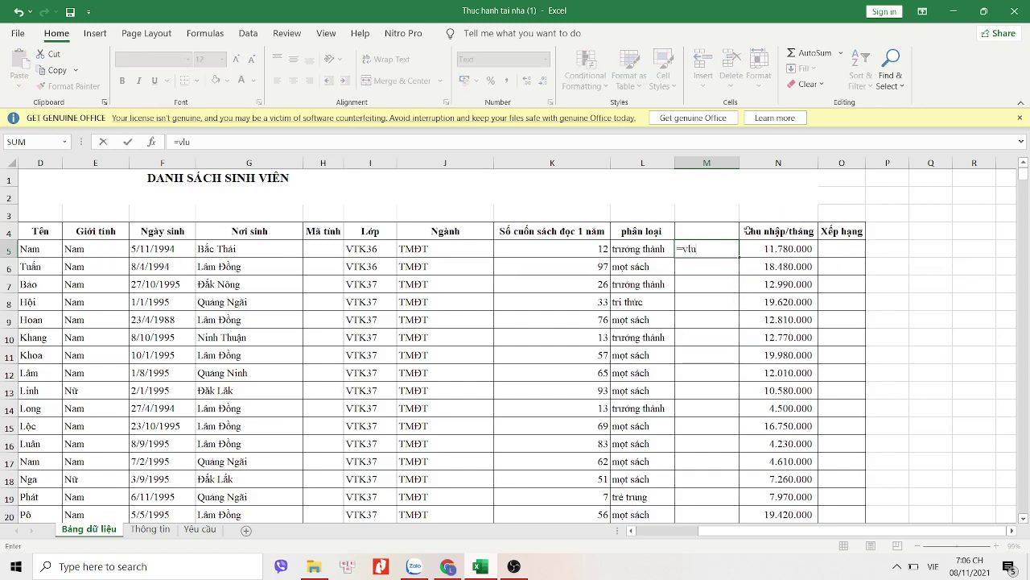
{"action": "key", "text": "BackSpace"}
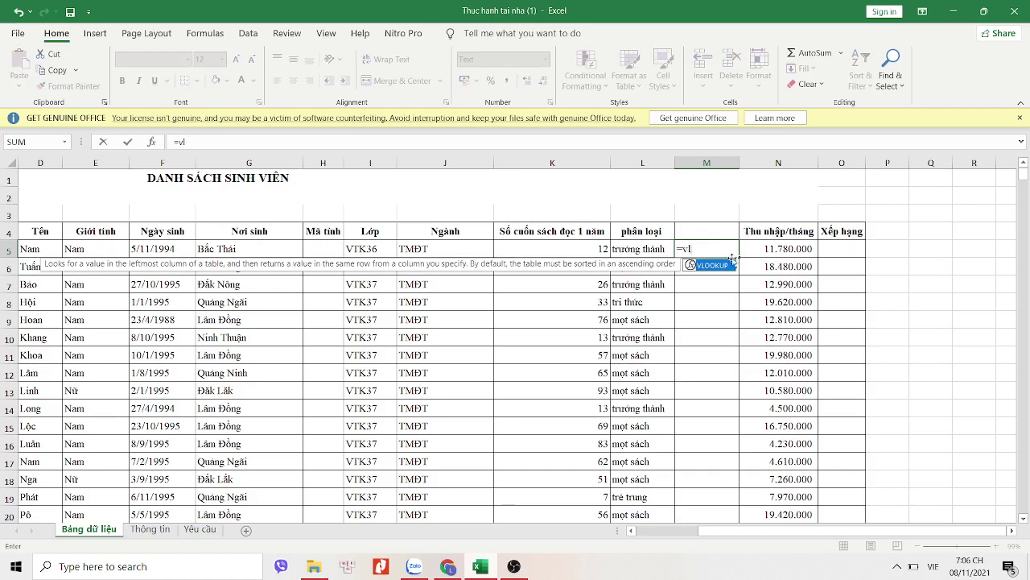
{"action": "double_click", "coordinate": [708, 266]}
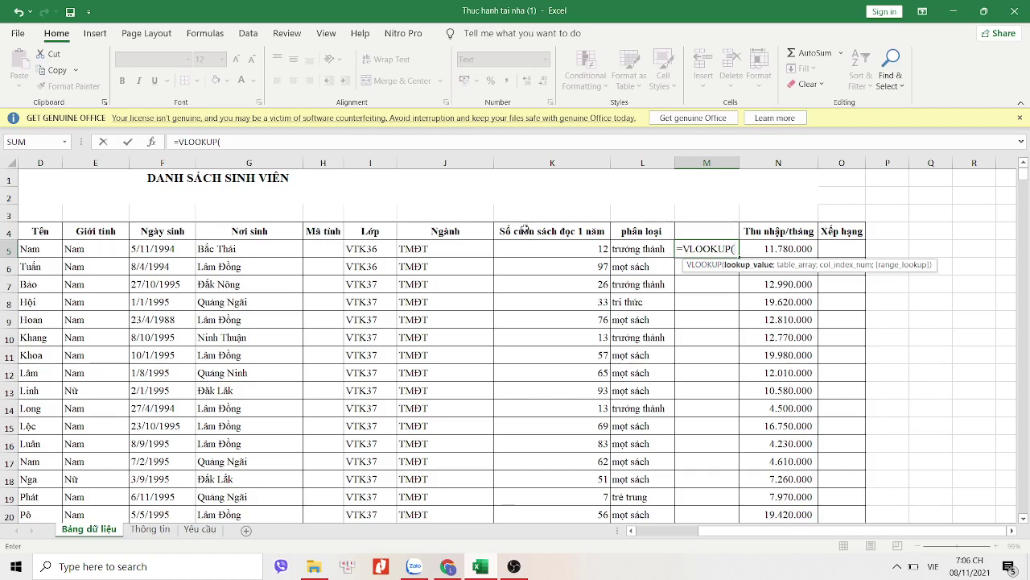
Step: Enter G5 as the lookup value, followed by a semicolon separator
{"action": "left_click", "coordinate": [268, 249]}
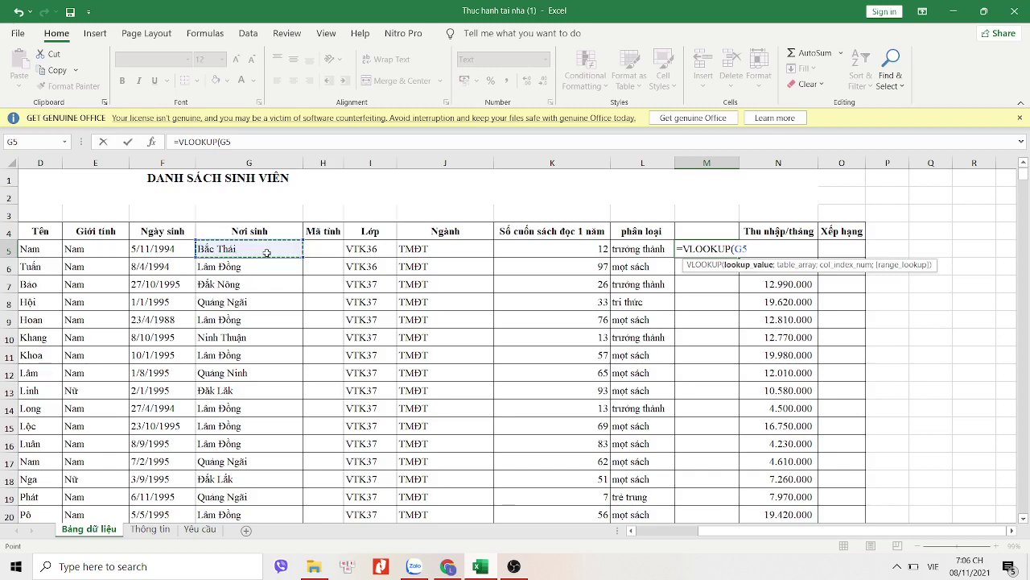
{"action": "type", "text": ","}
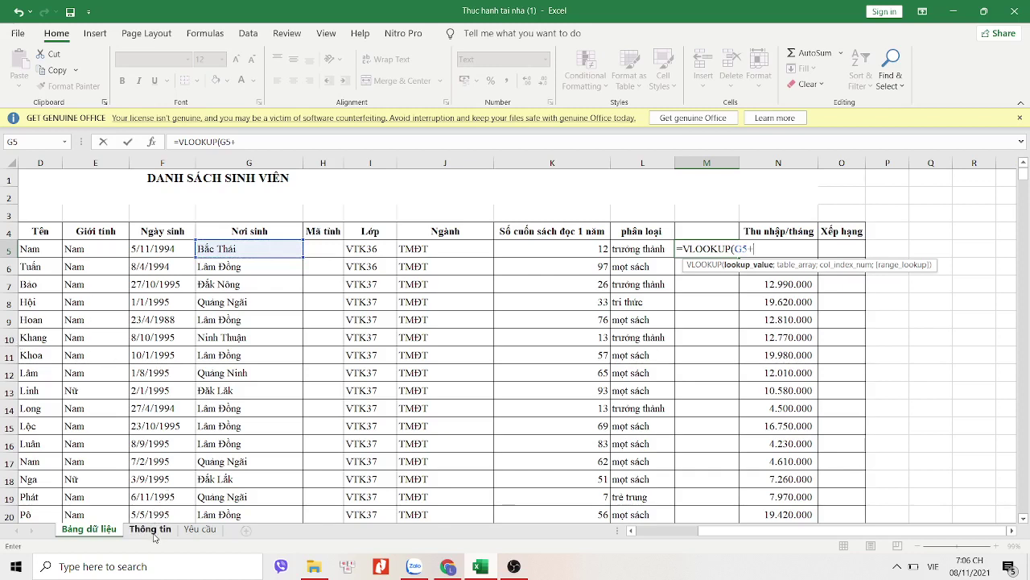
{"action": "key", "text": "BackSpace"}
{"action": "type", "text": ";"}
Step: Add 'Thông tin'!A2:B50 as the lookup table and close the VLOOKUP parenthesis
{"action": "left_click", "coordinate": [150, 529]}
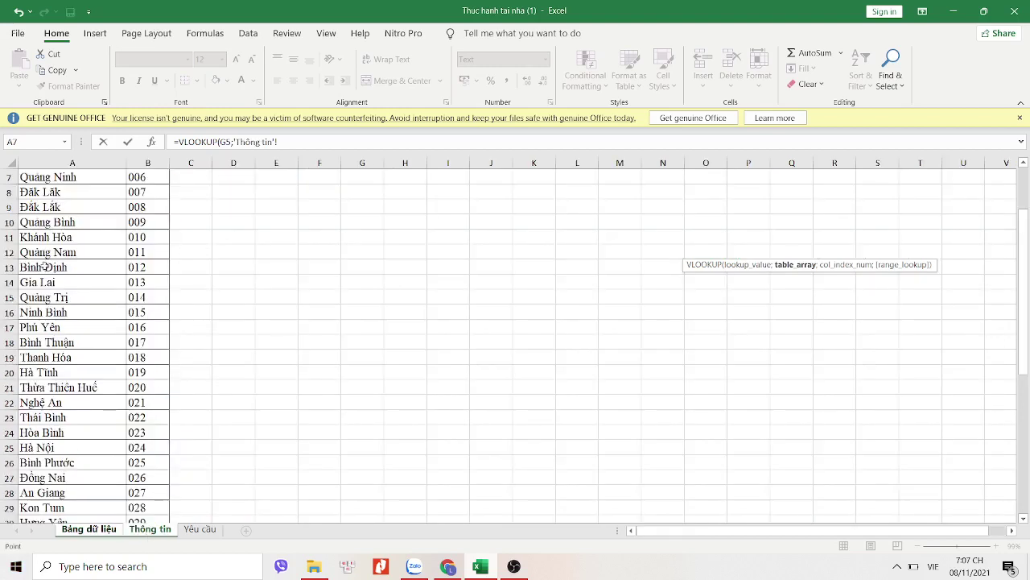
{"action": "scroll", "coordinate": [69, 214], "scroll_direction": "up", "scroll_amount": 2}
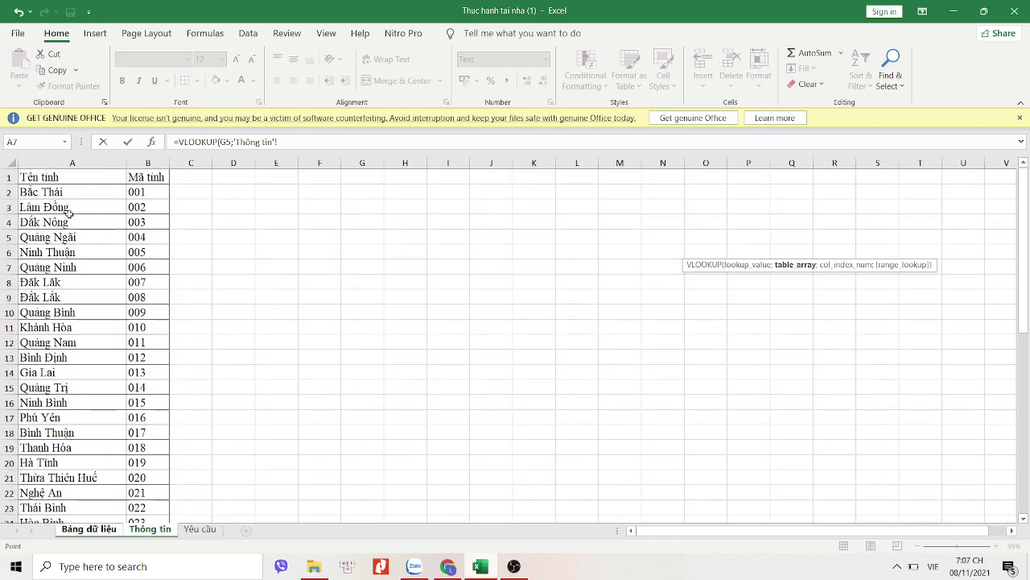
{"action": "mouse_move", "coordinate": [61, 192]}
{"action": "left_mouse_down"}
{"action": "mouse_move", "coordinate": [148, 469]}
{"action": "mouse_move", "coordinate": [156, 368]}
{"action": "left_mouse_up"}
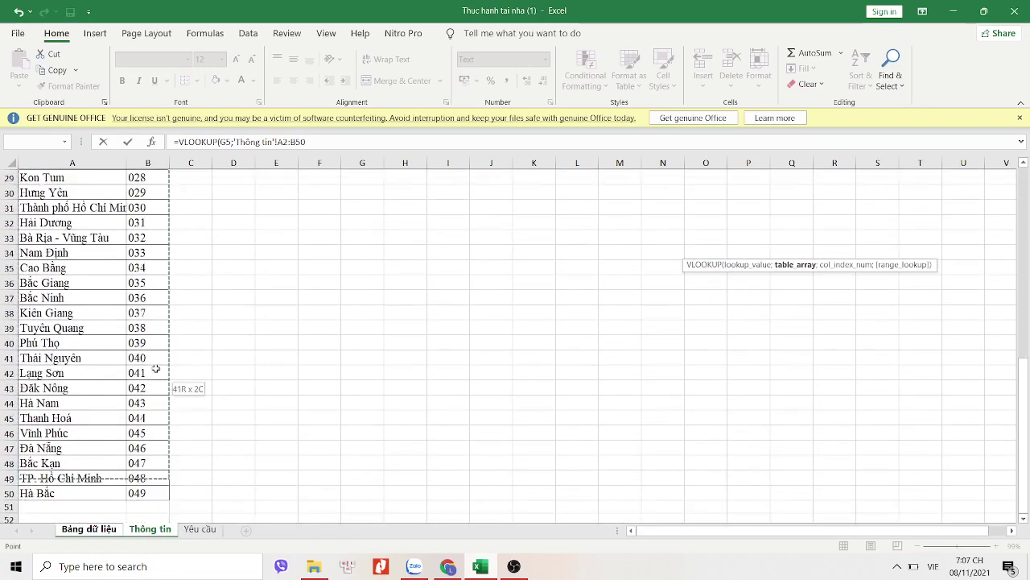
{"action": "mouse_move", "coordinate": [155, 368]}
{"action": "left_mouse_down"}
{"action": "mouse_move", "coordinate": [151, 429]}
{"action": "mouse_move", "coordinate": [152, 405]}
{"action": "left_mouse_up"}
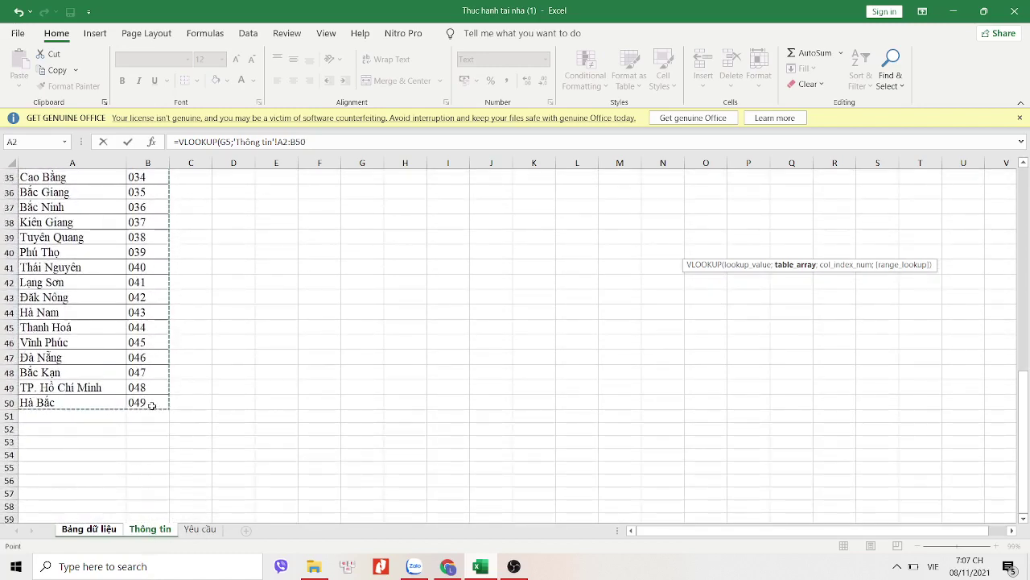
{"action": "left_click", "coordinate": [89, 529]}
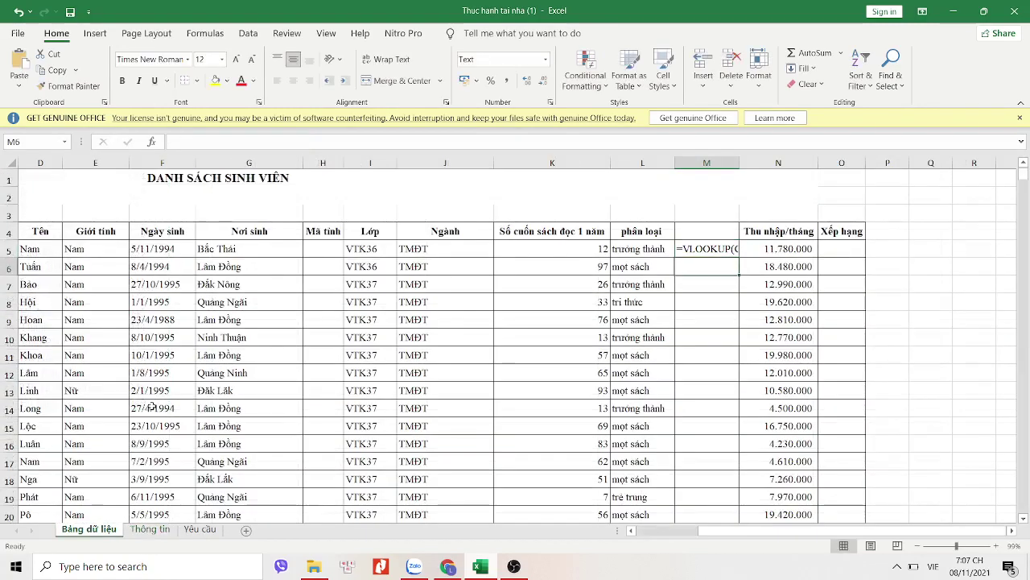
{"action": "left_click", "coordinate": [699, 251]}
{"action": "left_click", "coordinate": [837, 249]}
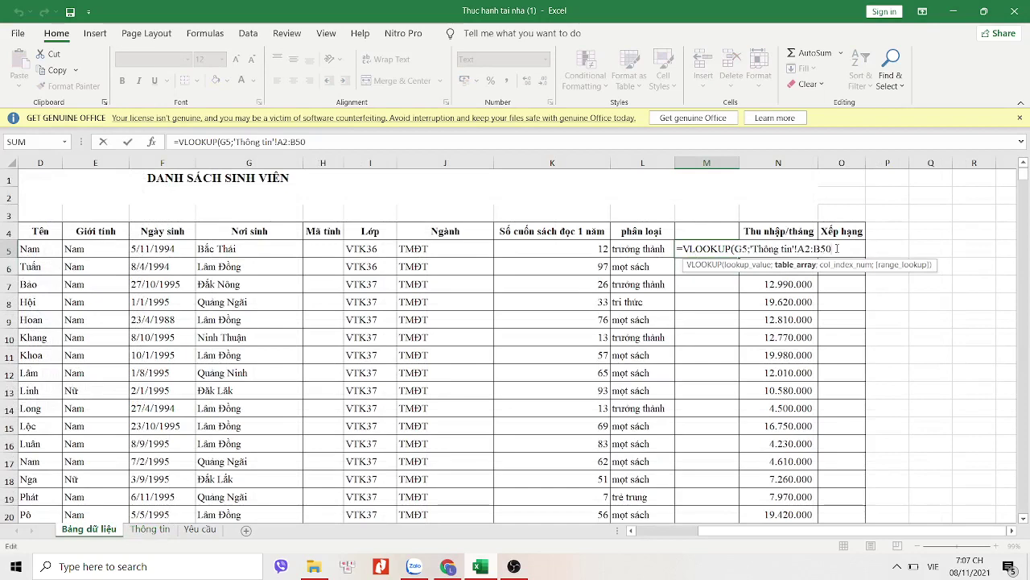
{"action": "type", "text": ")"}
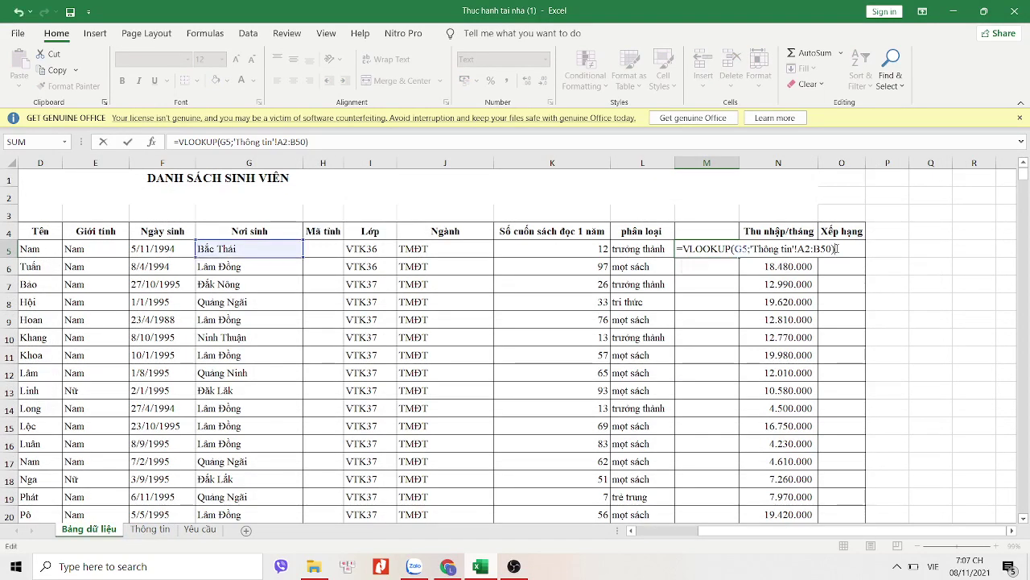
Step: Format column M as General, then commit M5 and dismiss the too-few-arguments error
{"action": "left_click", "coordinate": [697, 162]}
{"action": "left_click", "coordinate": [545, 58]}
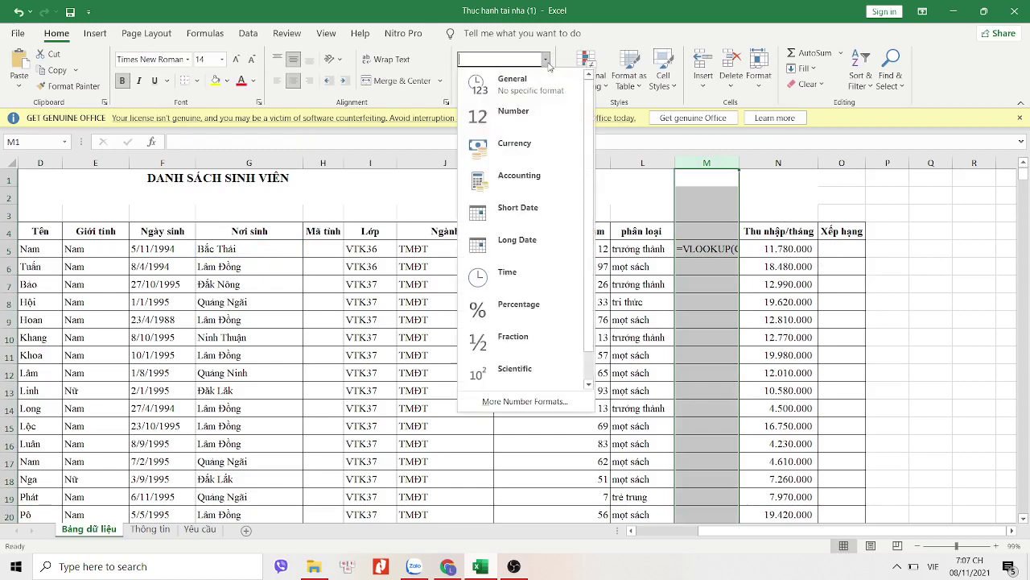
{"action": "left_click", "coordinate": [532, 87]}
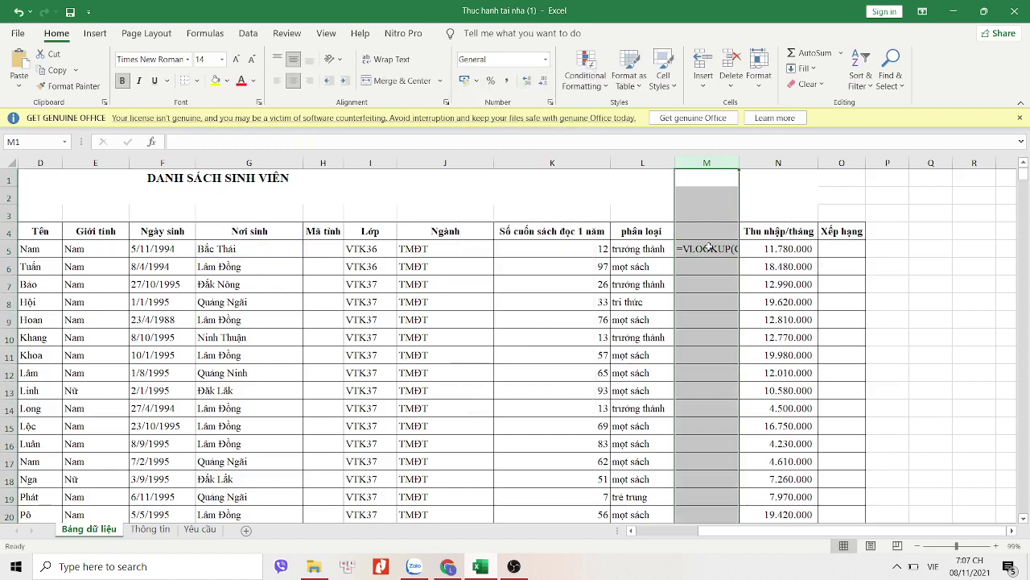
{"action": "double_click", "coordinate": [709, 249]}
{"action": "key", "text": "Return"}
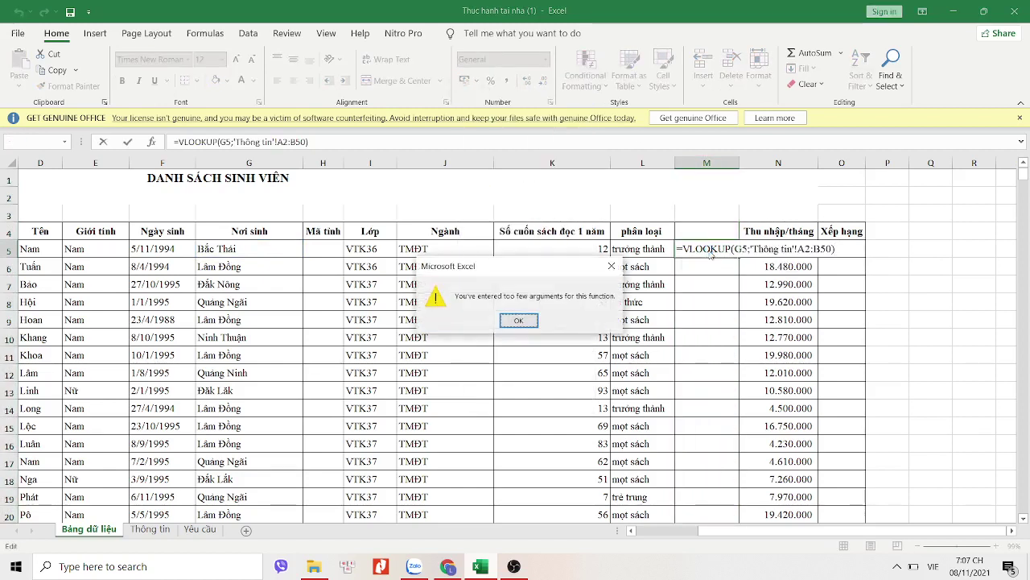
{"action": "left_click", "coordinate": [522, 321]}
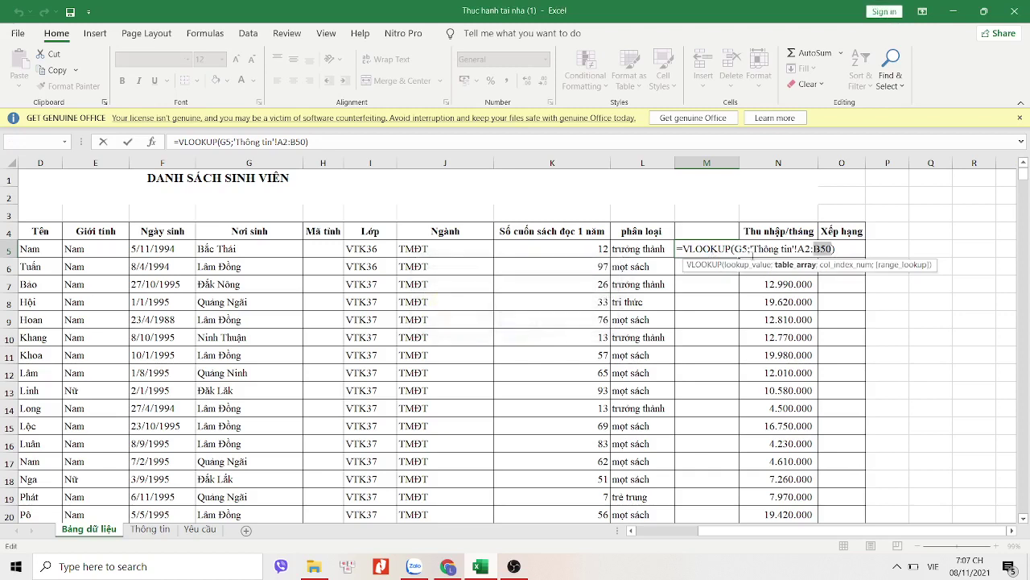
Step: Delete the table reference from the M5 formula and retype the semicolon separator
{"action": "left_click", "coordinate": [785, 251]}
{"action": "key", "text": "BackSpace"}
{"action": "key", "text": "BackSpace"}
{"action": "key", "text": "BackSpace"}
{"action": "key", "text": "BackSpace"}
{"action": "key", "text": "BackSpace"}
{"action": "key", "text": "BackSpace"}
{"action": "key", "text": "BackSpace"}
{"action": "key", "text": "BackSpace"}
{"action": "key", "text": "BackSpace"}
{"action": "key", "text": "BackSpace"}
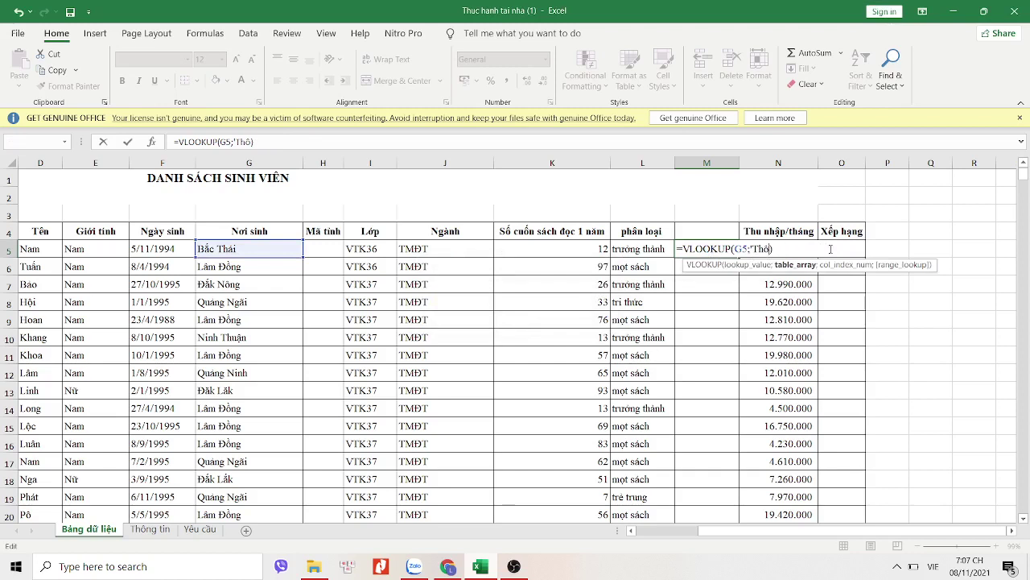
{"action": "key", "text": "BackSpace"}
{"action": "key", "text": "BackSpace"}
{"action": "key", "text": "BackSpace"}
{"action": "key", "text": "BackSpace"}
{"action": "type", "text": ";"}
Step: Reselect the province range on Thông tin, leaving the reference at B20, then return to Bảng dữ liệu
{"action": "left_click", "coordinate": [161, 531]}
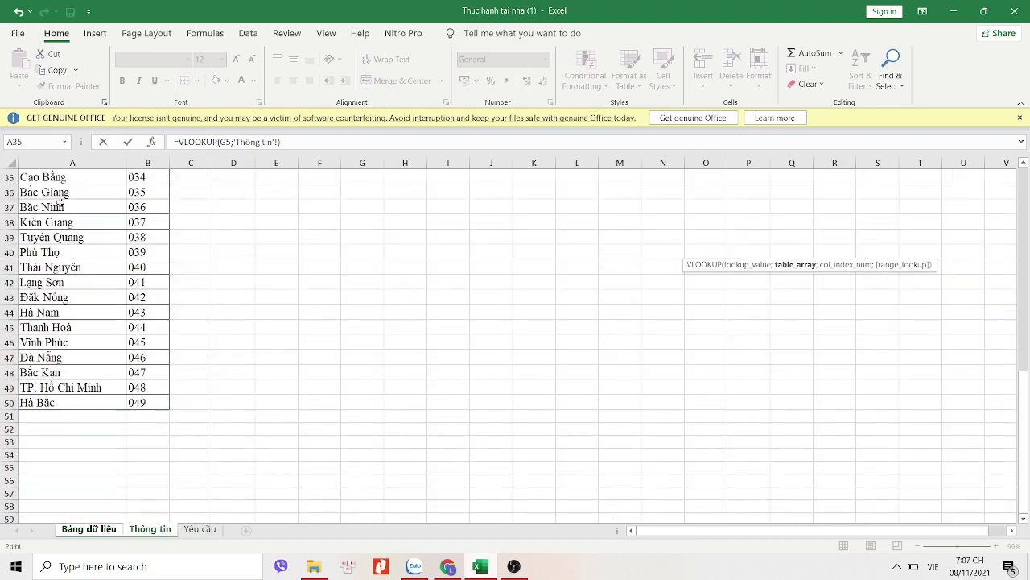
{"action": "scroll", "coordinate": [49, 195], "scroll_direction": "up", "scroll_amount": 11}
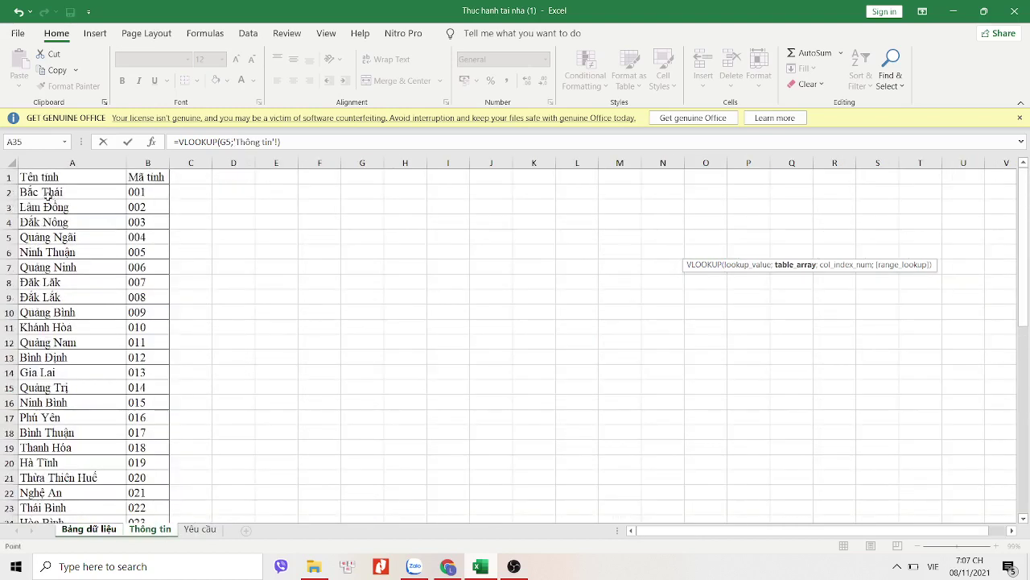
{"action": "mouse_move", "coordinate": [48, 194]}
{"action": "left_mouse_down"}
{"action": "mouse_move", "coordinate": [133, 432]}
{"action": "mouse_move", "coordinate": [136, 576]}
{"action": "left_mouse_up"}
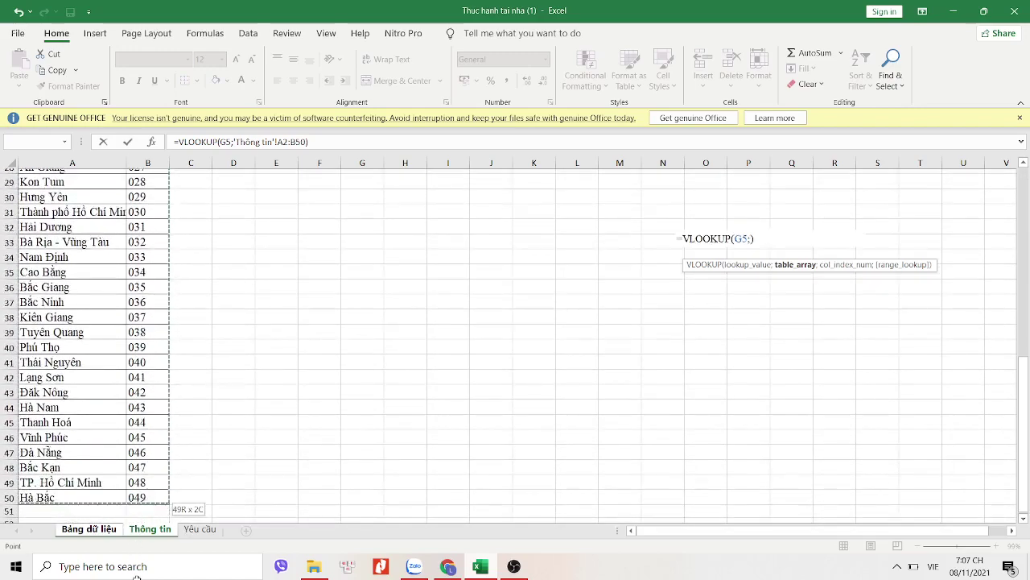
{"action": "left_click_drag", "start_coordinate": [137, 576], "coordinate": [145, 540]}
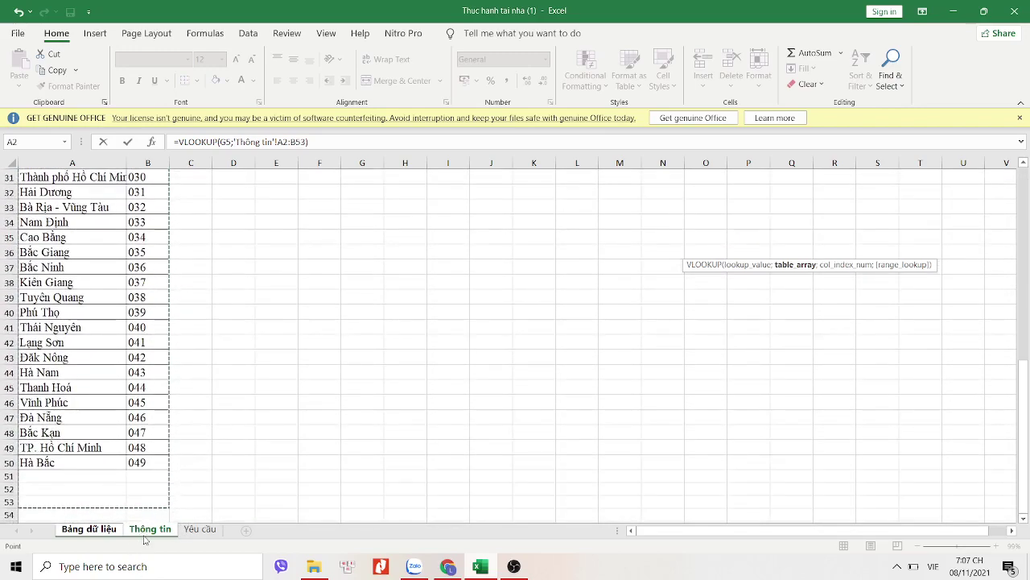
{"action": "scroll", "coordinate": [154, 467], "scroll_direction": "up", "scroll_amount": 10}
{"action": "left_click", "coordinate": [152, 460]}
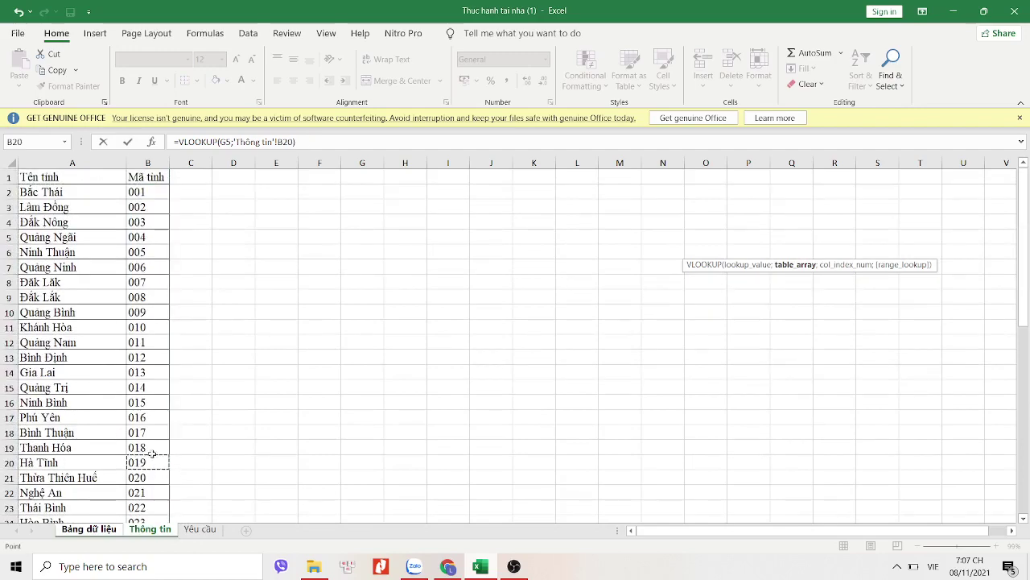
{"action": "key", "text": "alt+Tab"}
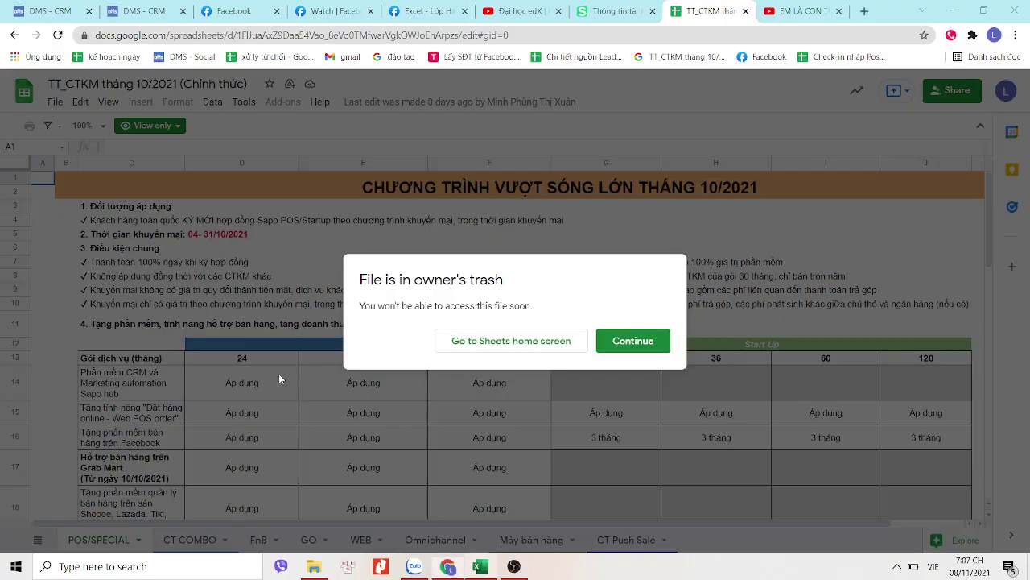
{"action": "key", "text": "alt+Tab"}
{"action": "left_click", "coordinate": [88, 528]}
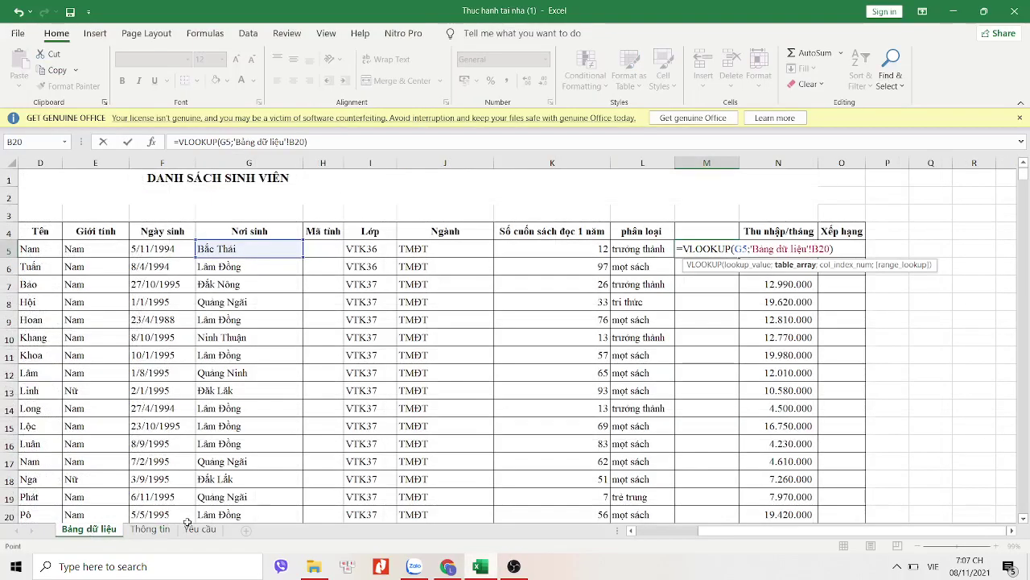
Step: Replace the stray reference with the province range and commit, getting too-few-arguments again with A2:K50
{"action": "key", "text": "BackSpace"}
{"action": "key", "text": "BackSpace"}
{"action": "key", "text": "BackSpace"}
{"action": "key", "text": "BackSpace"}
{"action": "key", "text": "BackSpace"}
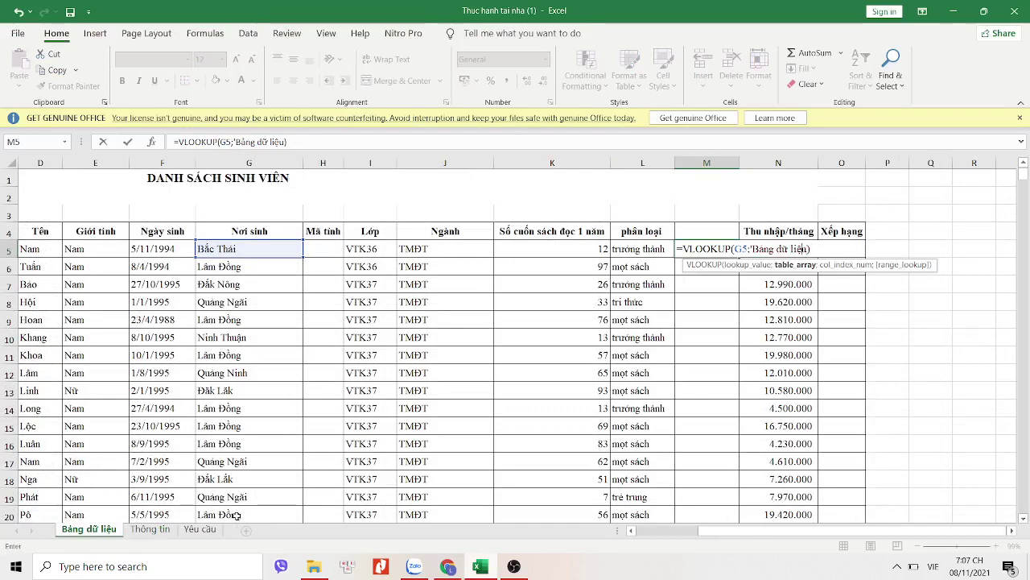
{"action": "key", "text": "BackSpace"}
{"action": "key", "text": "BackSpace"}
{"action": "key", "text": "BackSpace"}
{"action": "key", "text": "BackSpace"}
{"action": "key", "text": "BackSpace"}
{"action": "key", "text": "BackSpace"}
{"action": "key", "text": "BackSpace"}
{"action": "key", "text": "BackSpace"}
{"action": "key", "text": "BackSpace"}
{"action": "key", "text": "BackSpace"}
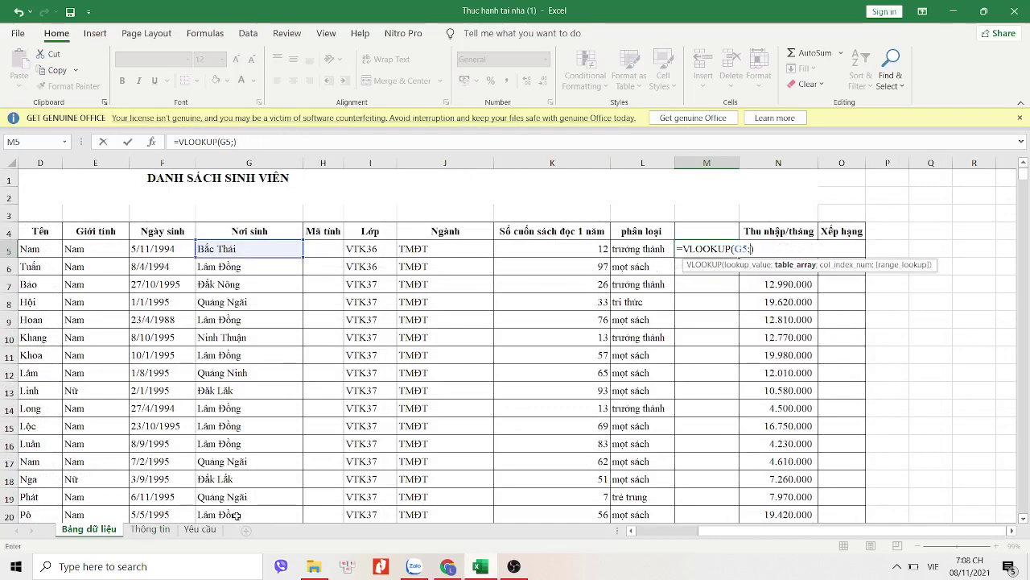
{"action": "left_click", "coordinate": [151, 529]}
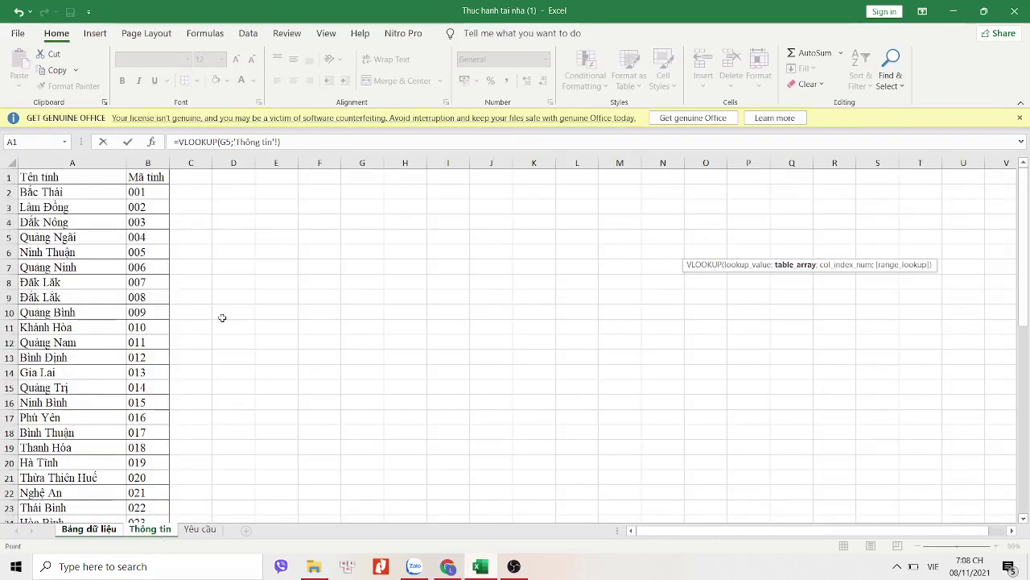
{"action": "left_click_drag", "start_coordinate": [42, 192], "coordinate": [142, 521]}
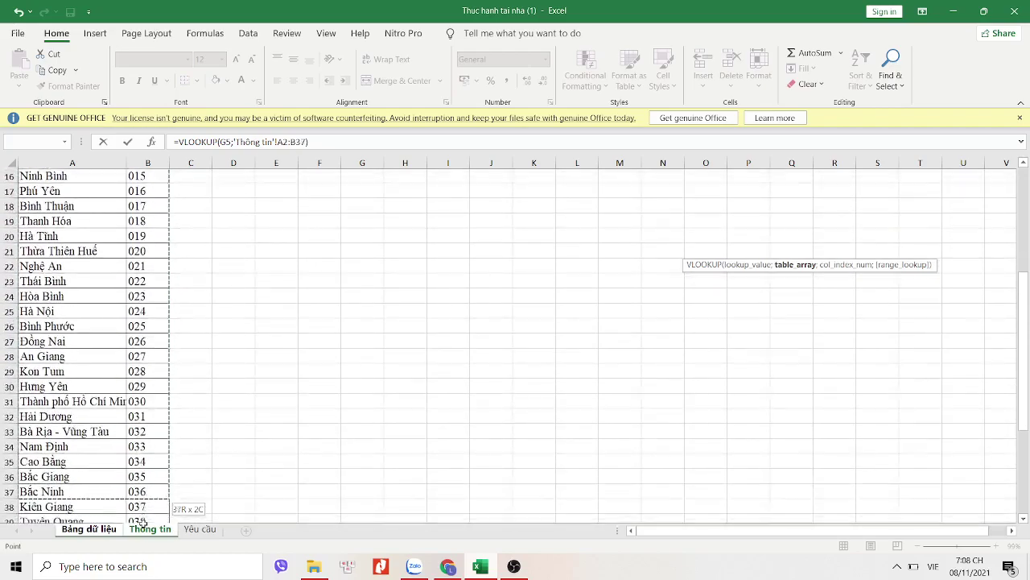
{"action": "mouse_move", "coordinate": [142, 522]}
{"action": "left_mouse_down"}
{"action": "mouse_move", "coordinate": [149, 465]}
{"action": "mouse_move", "coordinate": [149, 477]}
{"action": "left_mouse_up"}
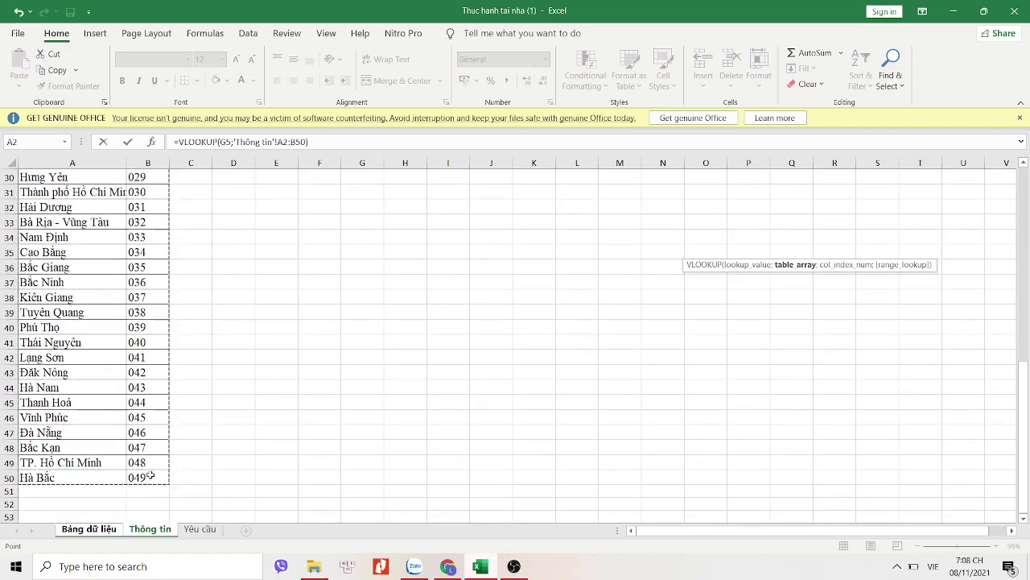
{"action": "left_click", "coordinate": [103, 533]}
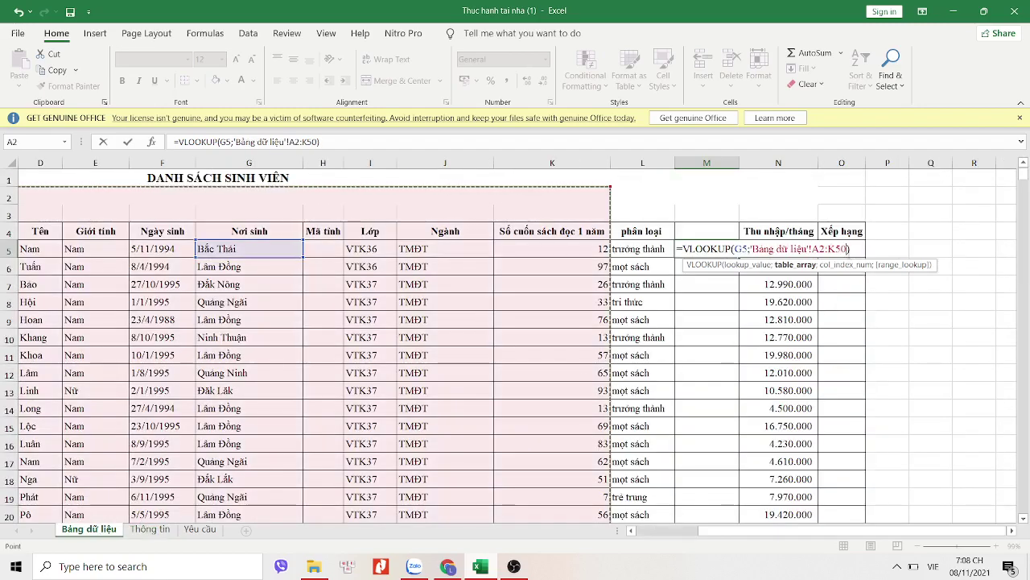
{"action": "key", "text": "Return"}
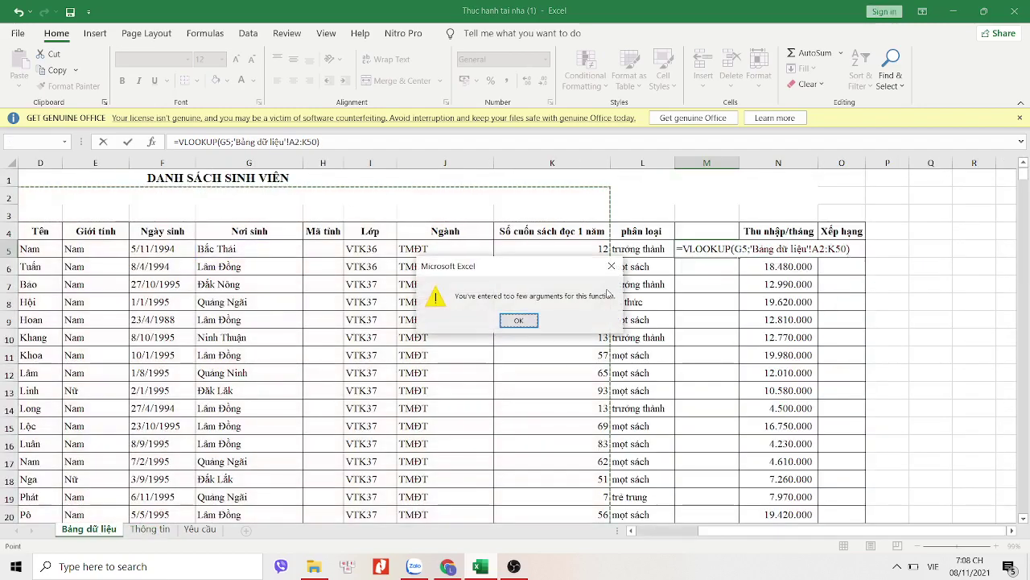
Step: Dismiss the error, trim K50 from the range, and delete the A2 and sheet-name reference
{"action": "left_click", "coordinate": [521, 320]}
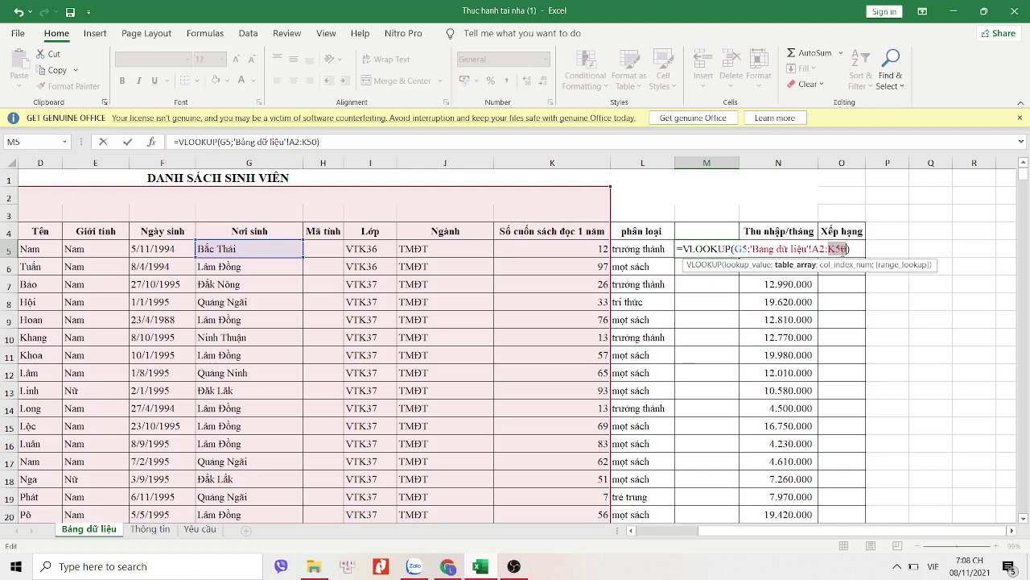
{"action": "key", "text": "BackSpace"}
{"action": "key", "text": "BackSpace"}
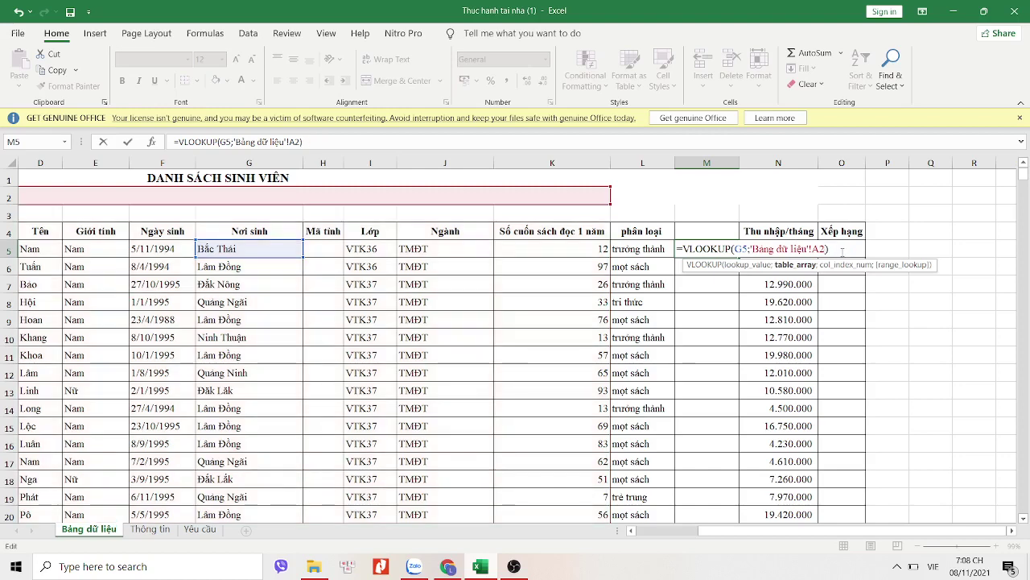
{"action": "type", "text": ";"}
{"action": "key", "text": "Return"}
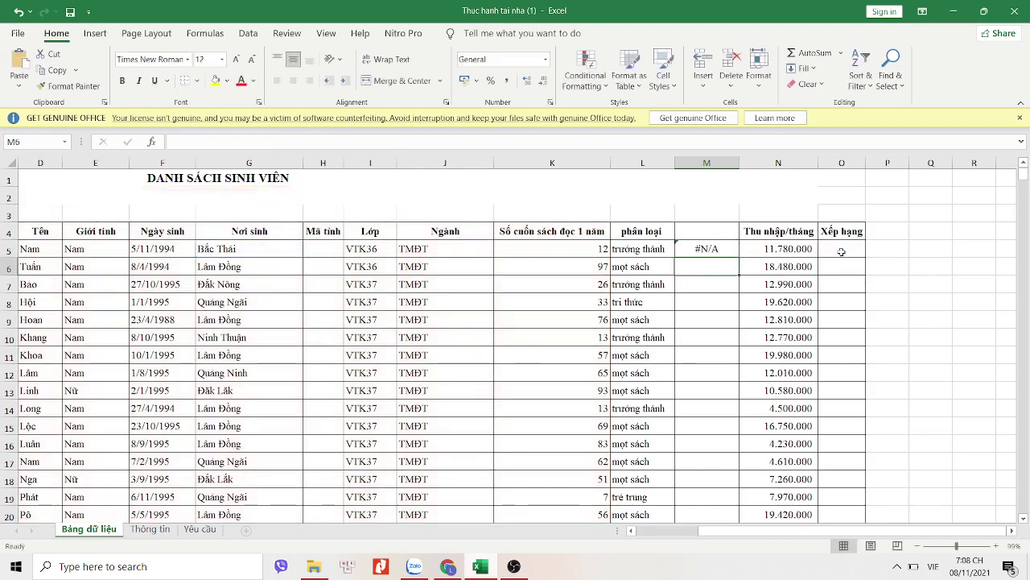
{"action": "double_click", "coordinate": [729, 243]}
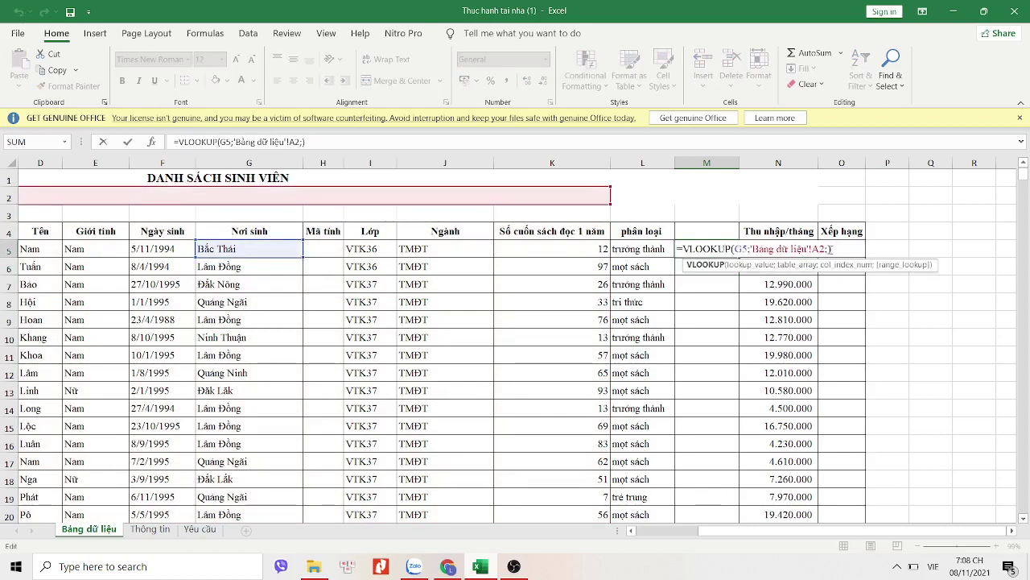
{"action": "left_click", "coordinate": [826, 249]}
{"action": "key", "text": "BackSpace"}
{"action": "key", "text": "BackSpace"}
{"action": "key", "text": "BackSpace"}
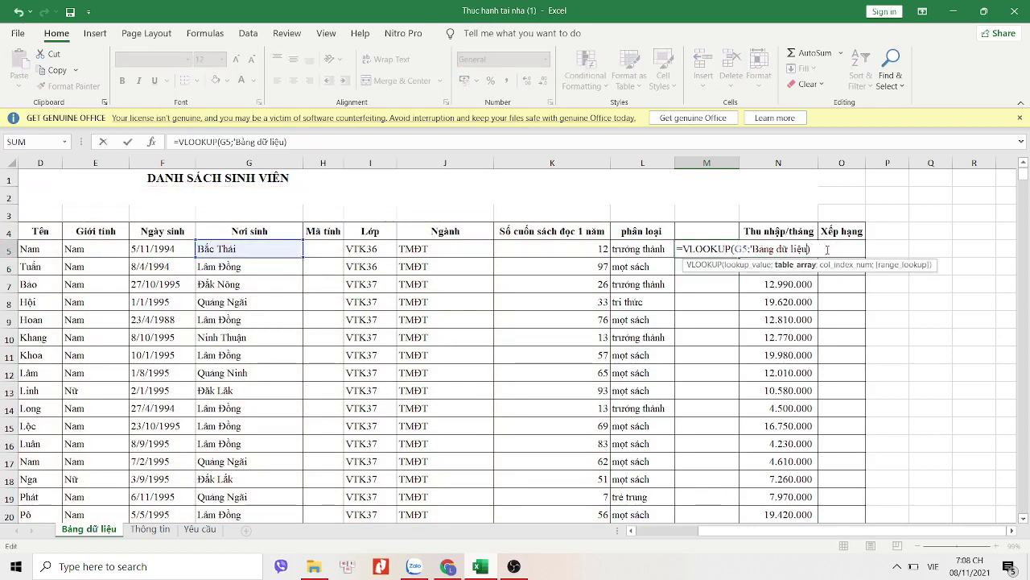
{"action": "key", "text": "BackSpace"}
{"action": "key", "text": "BackSpace"}
{"action": "key", "text": "BackSpace"}
{"action": "key", "text": "BackSpace"}
{"action": "key", "text": "BackSpace"}
{"action": "key", "text": "BackSpace"}
{"action": "key", "text": "BackSpace"}
{"action": "key", "text": "BackSpace"}
{"action": "key", "text": "BackSpace"}
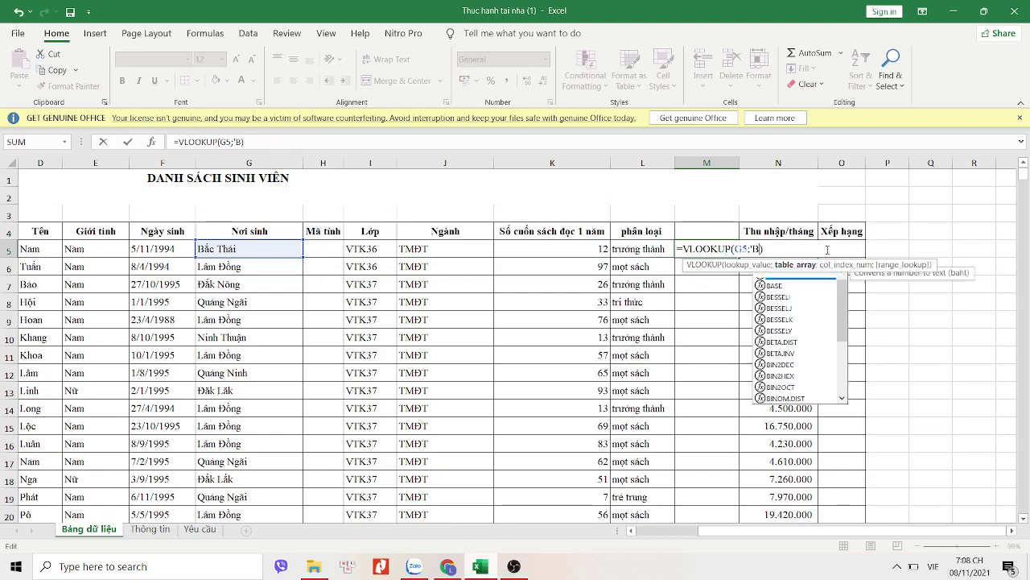
{"action": "key", "text": "BackSpace"}
{"action": "key", "text": "BackSpace"}
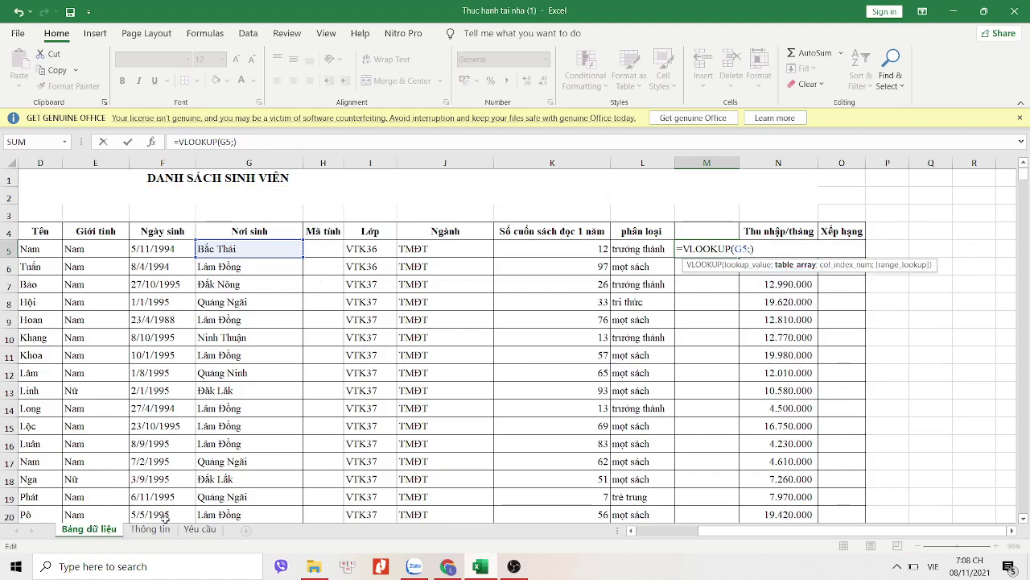
Step: Reselect the Thông tin province list, retry committing twice, then erase the broken range arguments
{"action": "left_click", "coordinate": [158, 530]}
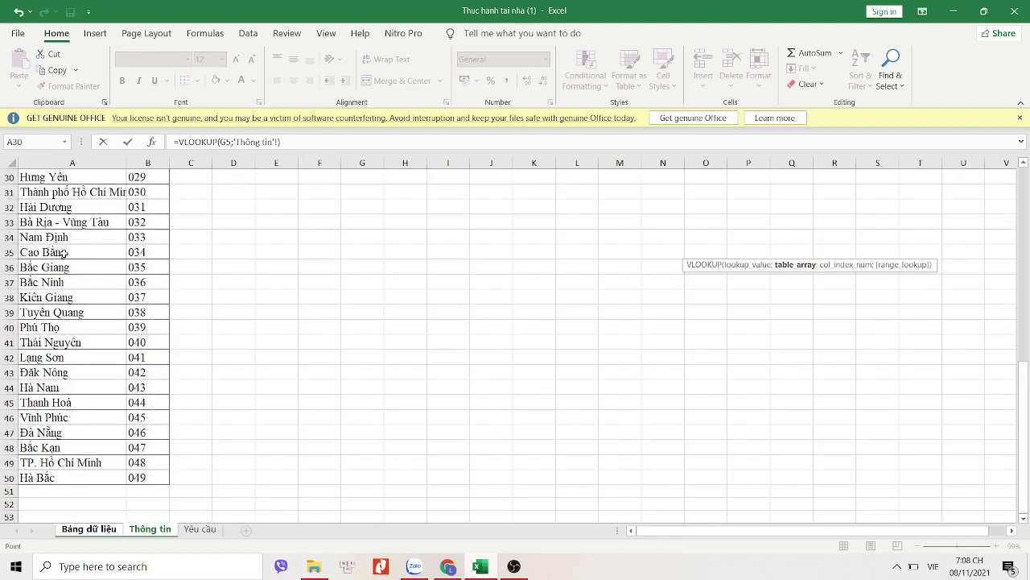
{"action": "scroll", "coordinate": [64, 252], "scroll_direction": "up", "scroll_amount": 10}
{"action": "mouse_move", "coordinate": [58, 187]}
{"action": "left_mouse_down"}
{"action": "mouse_move", "coordinate": [130, 521]}
{"action": "mouse_move", "coordinate": [154, 525]}
{"action": "mouse_move", "coordinate": [153, 489]}
{"action": "left_mouse_up"}
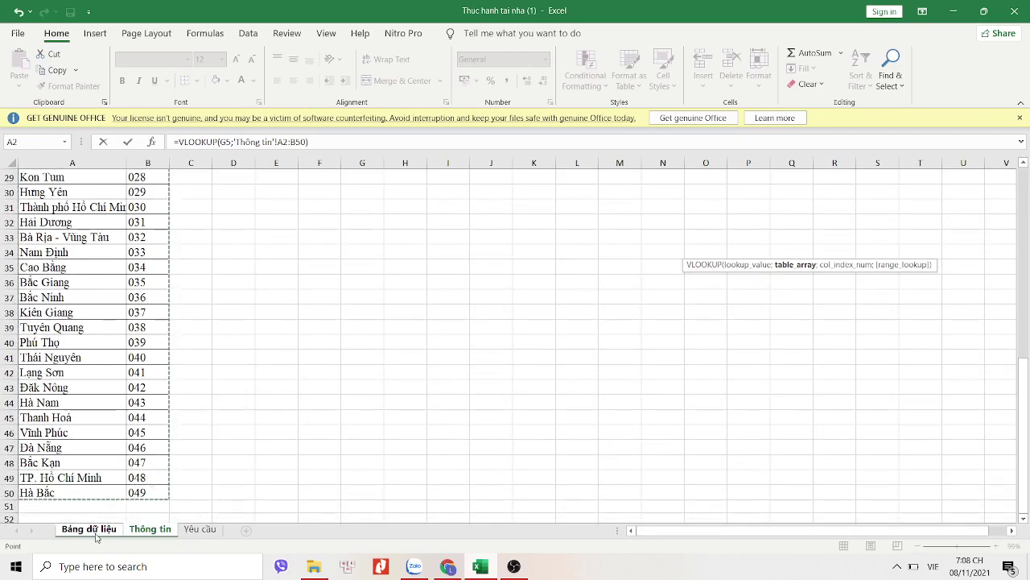
{"action": "key", "text": "Return"}
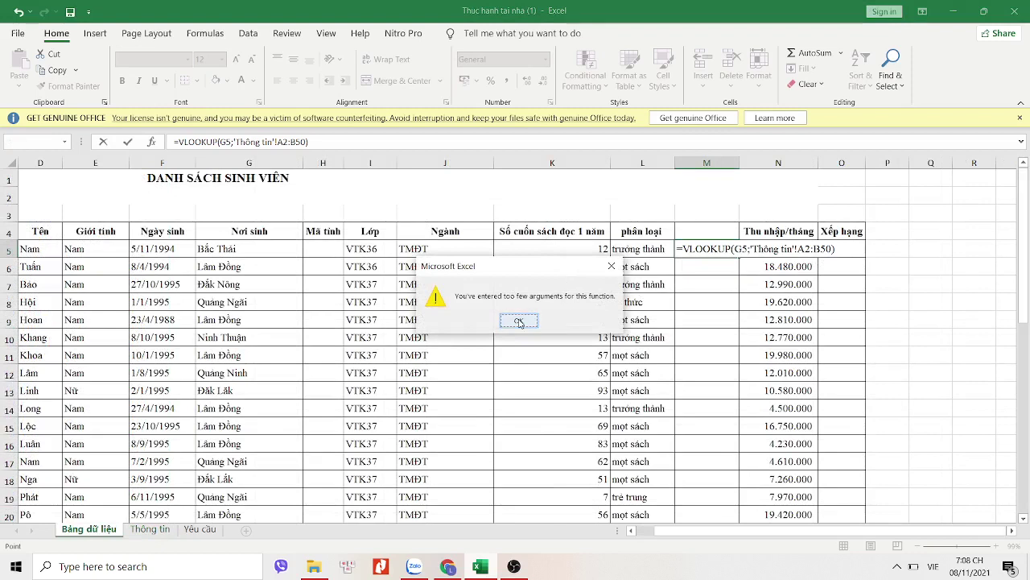
{"action": "left_click", "coordinate": [519, 320]}
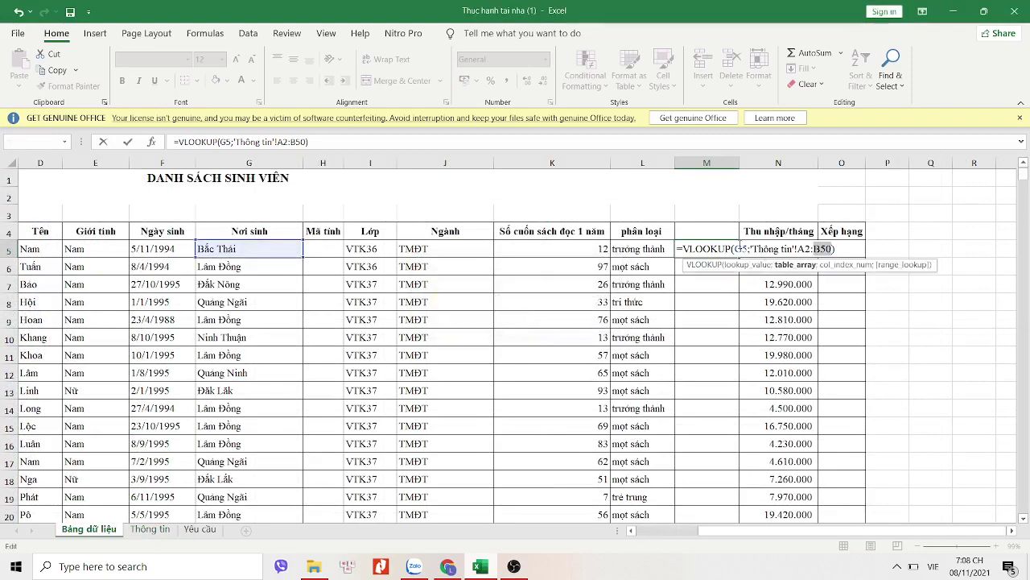
{"action": "key", "text": "Return"}
{"action": "left_click", "coordinate": [521, 321]}
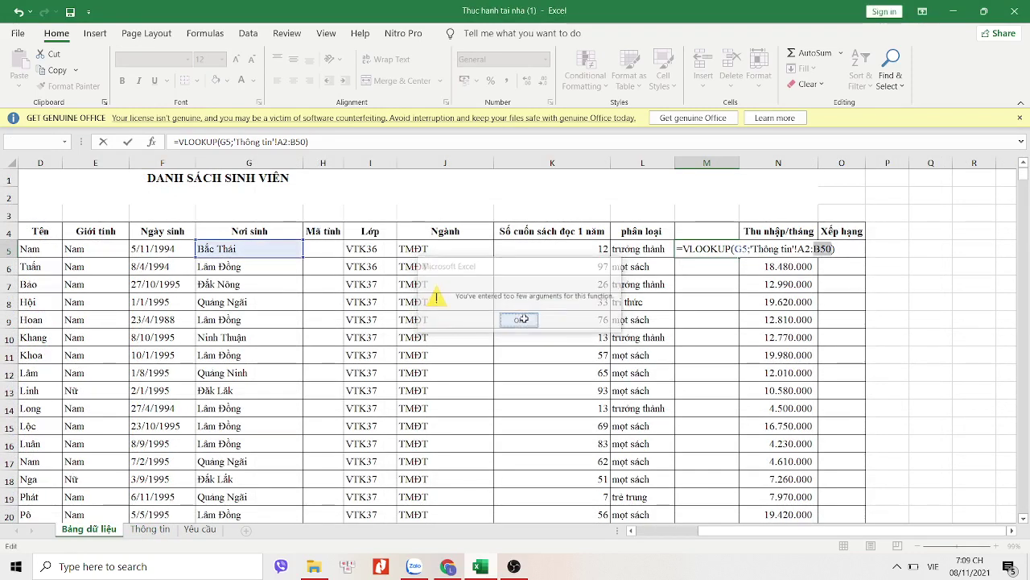
{"action": "left_click", "coordinate": [779, 284]}
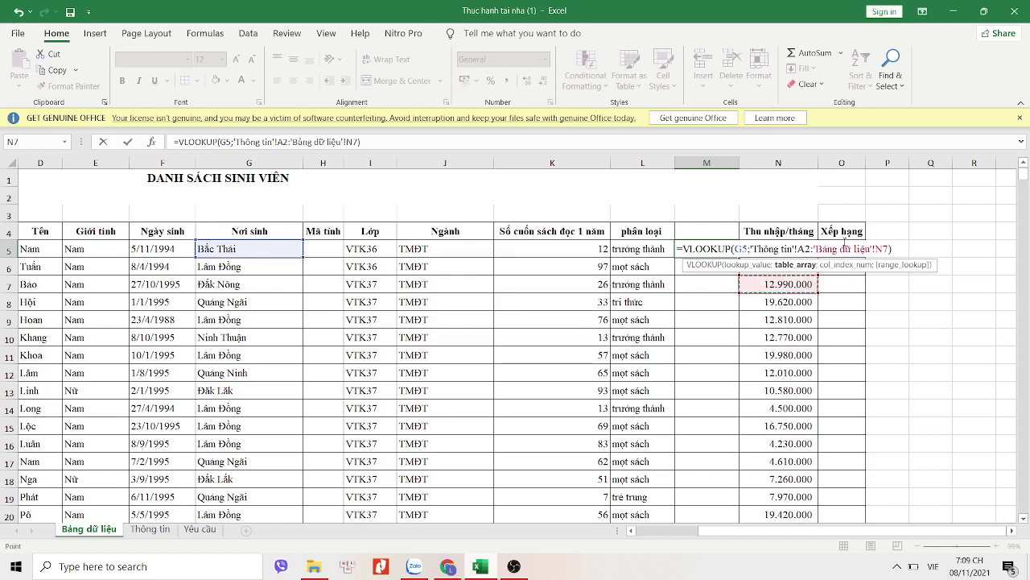
{"action": "left_click", "coordinate": [846, 247]}
{"action": "key", "text": "BackSpace"}
{"action": "key", "text": "BackSpace"}
{"action": "key", "text": "BackSpace"}
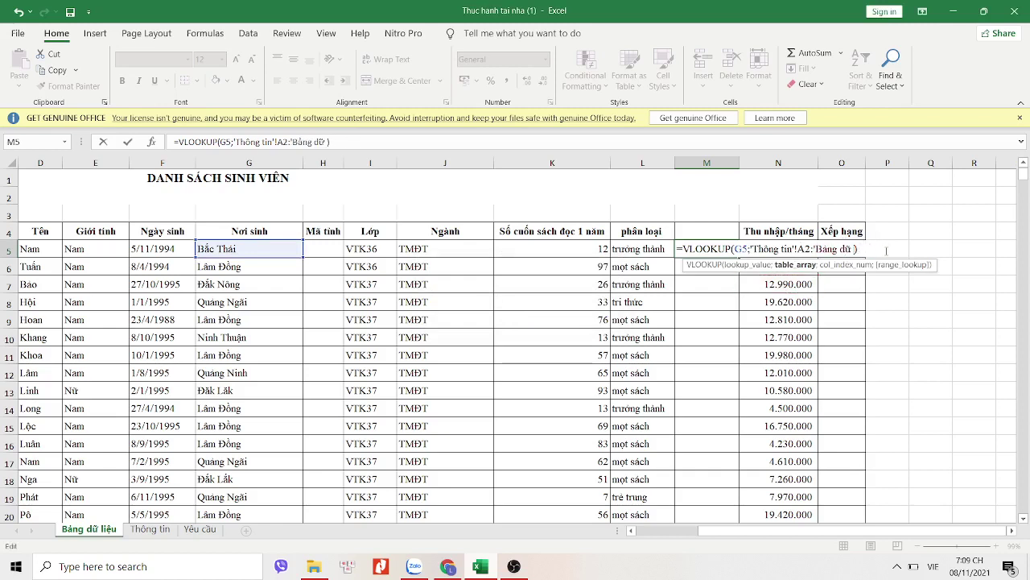
{"action": "key", "text": "BackSpace"}
{"action": "key", "text": "BackSpace"}
{"action": "key", "text": "BackSpace"}
{"action": "key", "text": "BackSpace"}
{"action": "key", "text": "BackSpace"}
{"action": "key", "text": "BackSpace"}
{"action": "key", "text": "BackSpace"}
{"action": "key", "text": "BackSpace"}
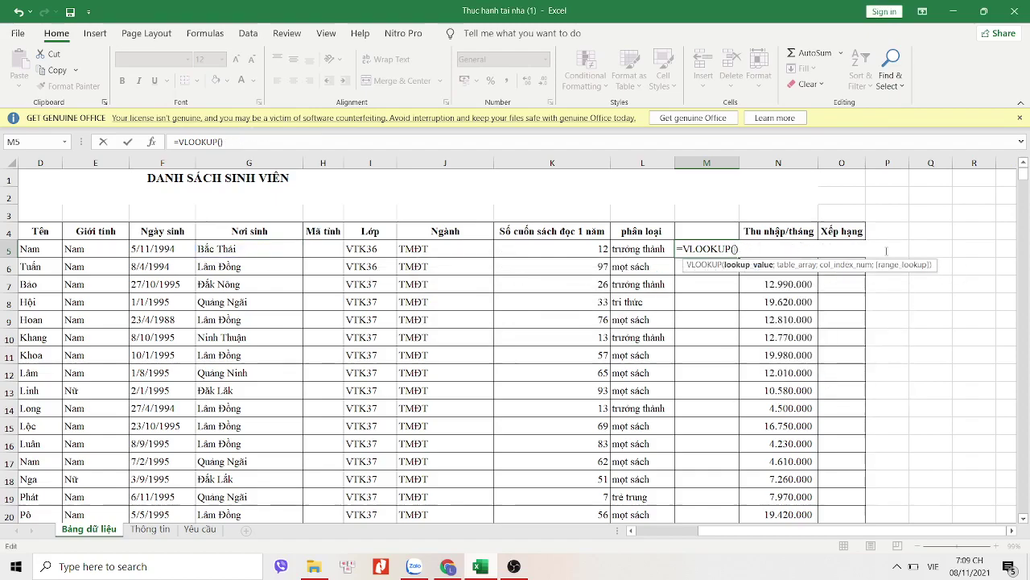
Step: Re-enter G5 as the VLOOKUP lookup value followed by a semicolon
{"action": "key", "text": "alt+Tab"}
{"action": "key", "text": "alt+Tab"}
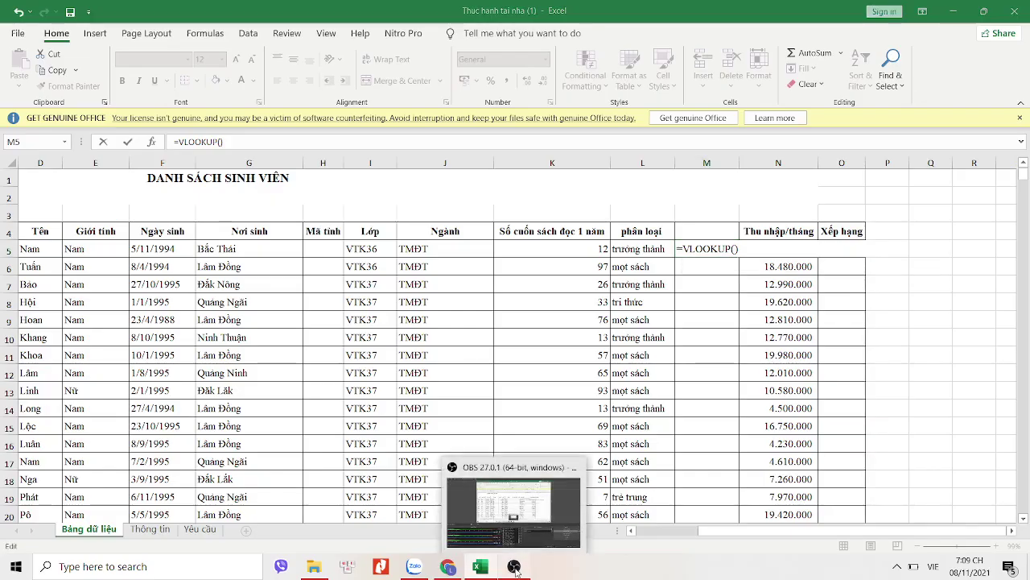
{"action": "left_click", "coordinate": [514, 566]}
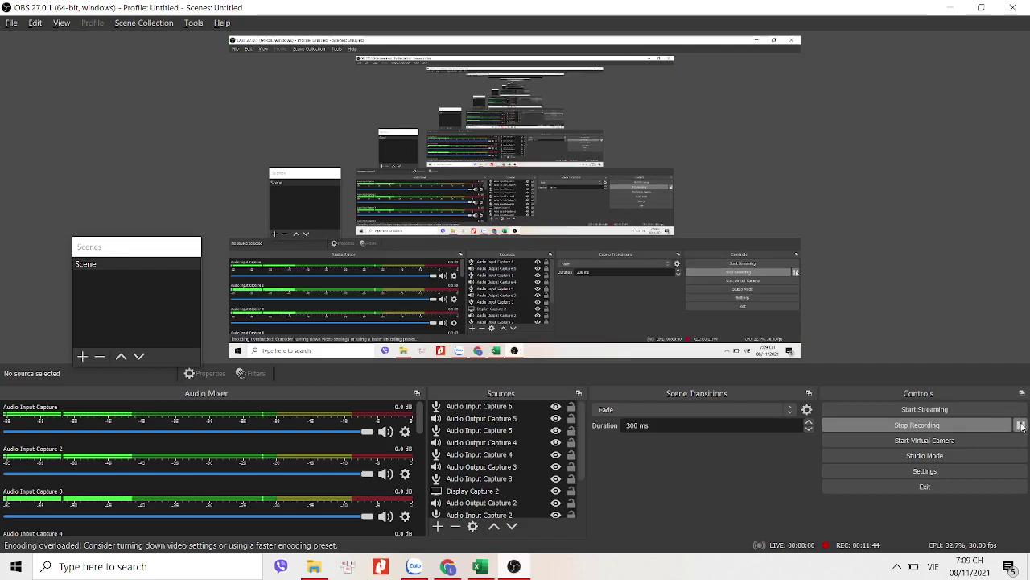
{"action": "left_click", "coordinate": [480, 566]}
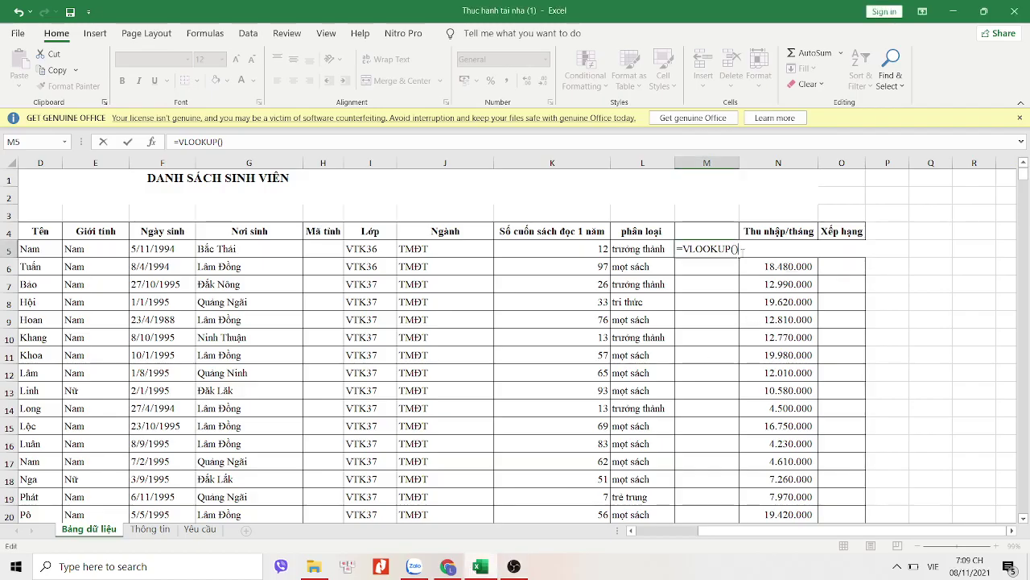
{"action": "key", "text": "BackSpace"}
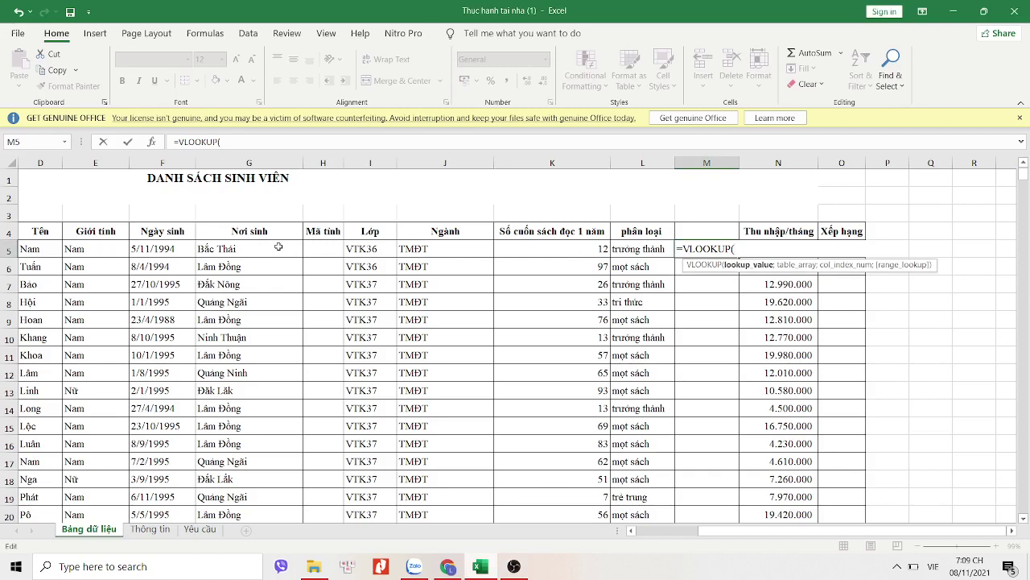
{"action": "left_click", "coordinate": [278, 247]}
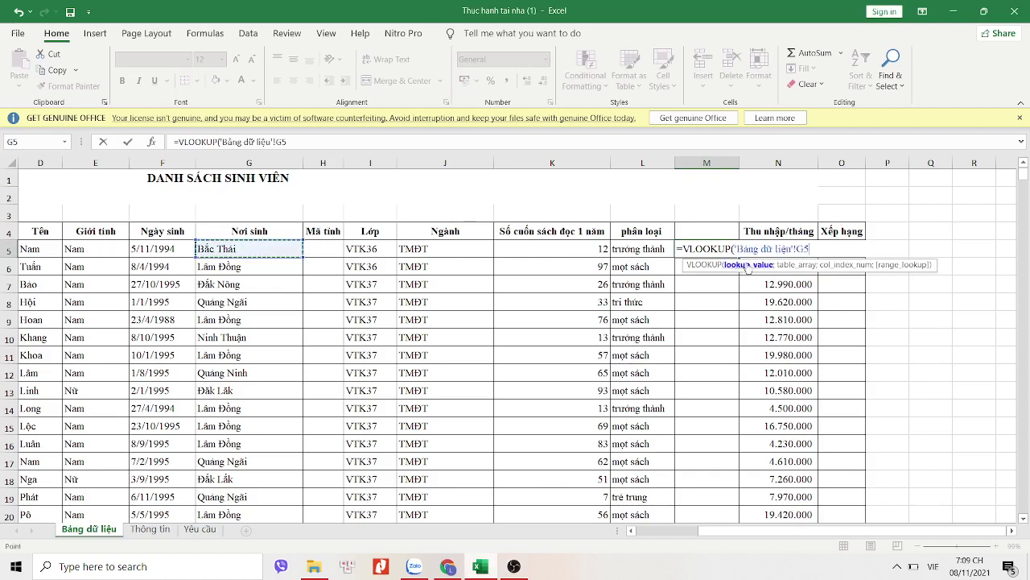
{"action": "type", "text": ";"}
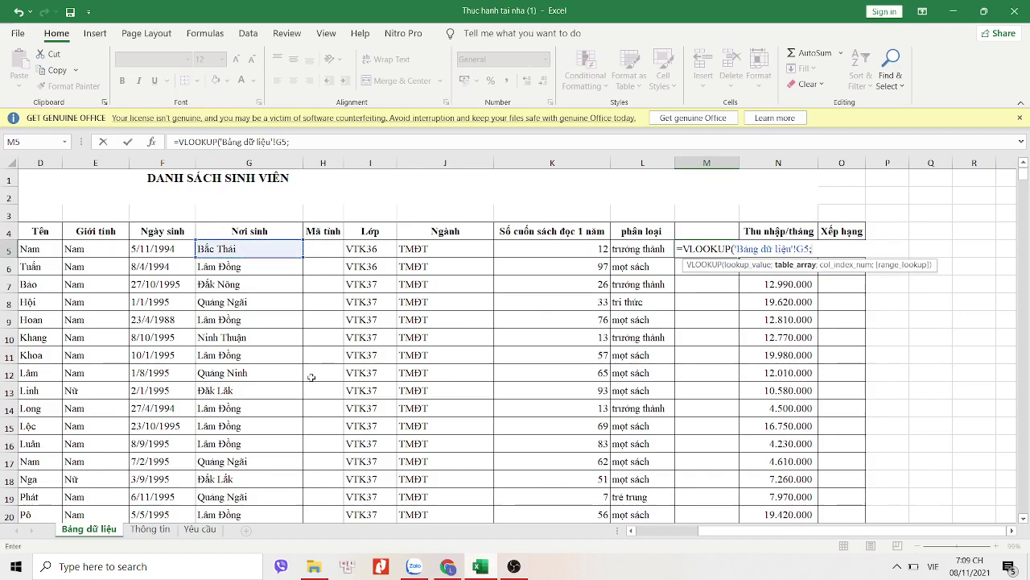
Step: Select the province range on Thông tin as the table, then check the YouTube tutorial
{"action": "left_click", "coordinate": [150, 529]}
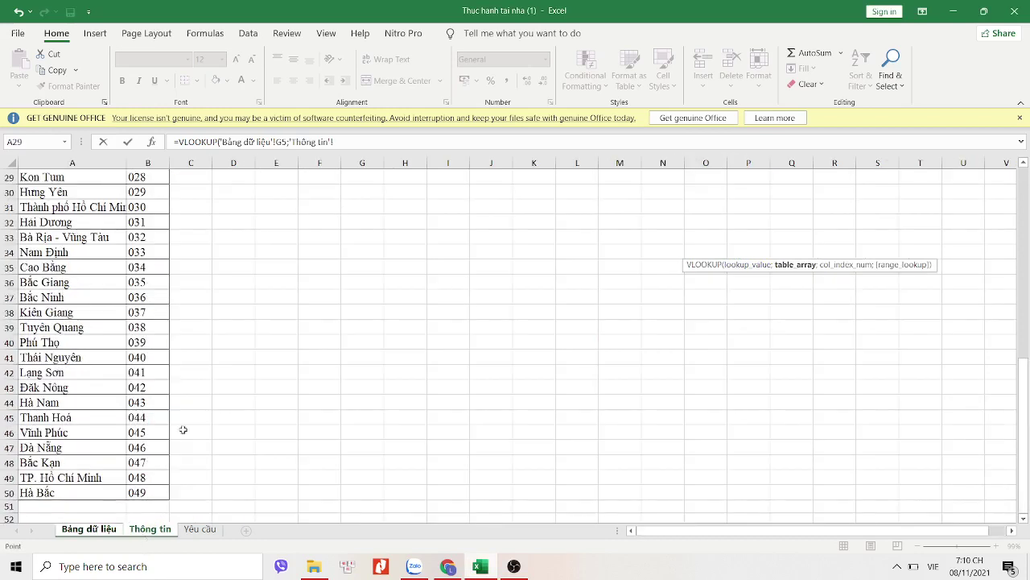
{"action": "scroll", "coordinate": [50, 340], "scroll_direction": "up", "scroll_amount": 9}
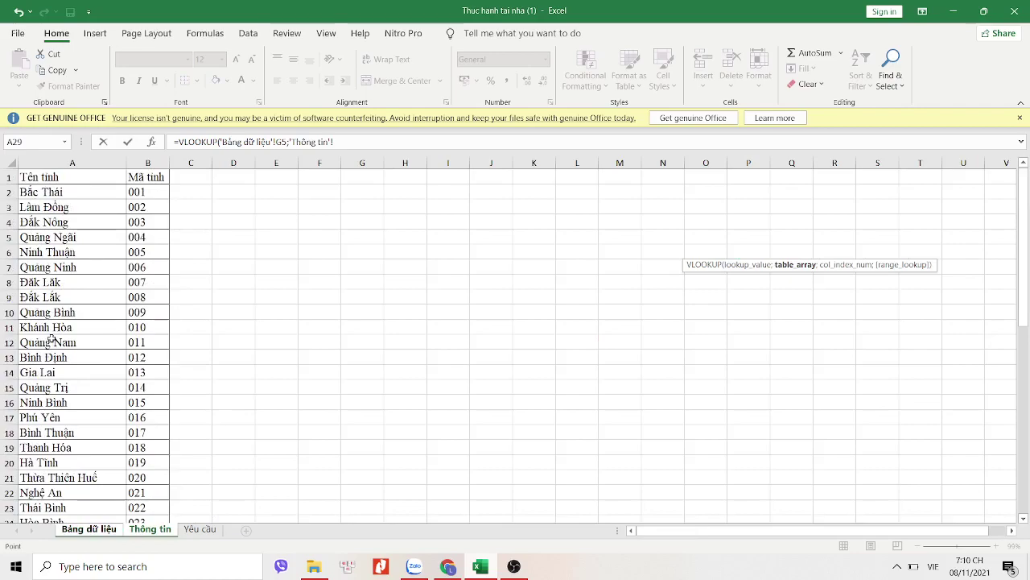
{"action": "left_click_drag", "start_coordinate": [49, 192], "coordinate": [159, 529]}
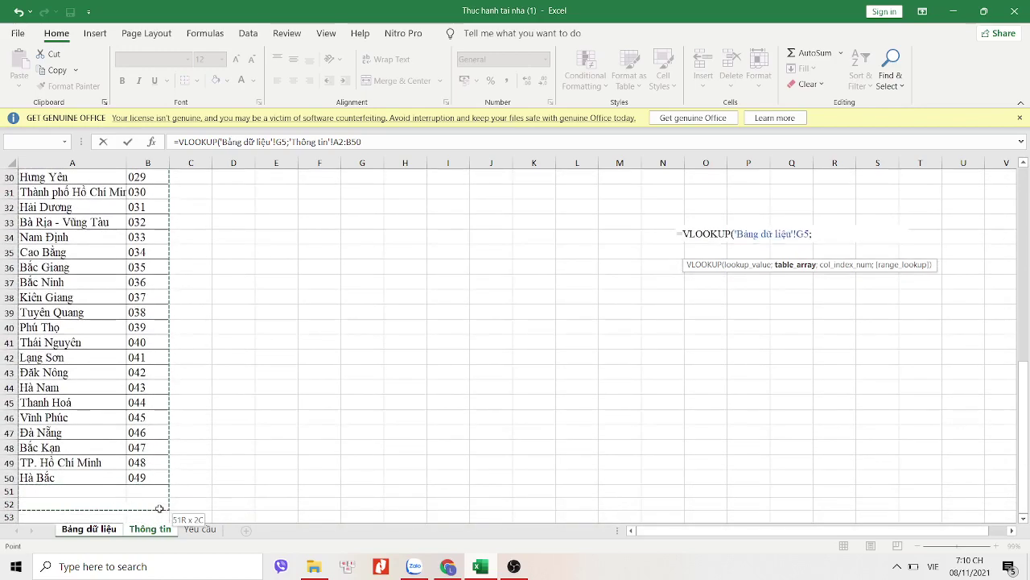
{"action": "left_click_drag", "start_coordinate": [159, 529], "coordinate": [162, 483]}
{"action": "left_click", "coordinate": [107, 529]}
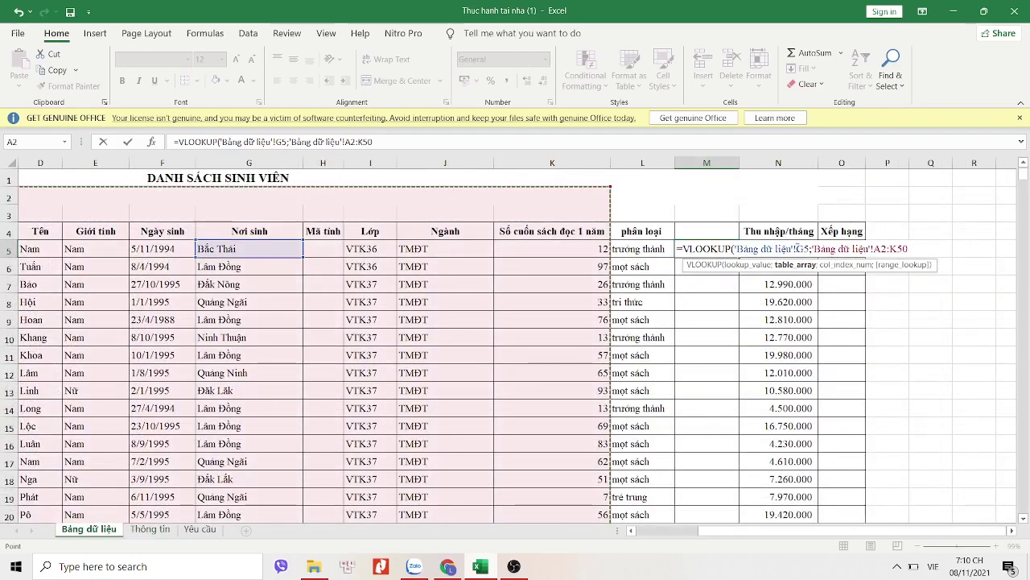
{"action": "left_click", "coordinate": [796, 248]}
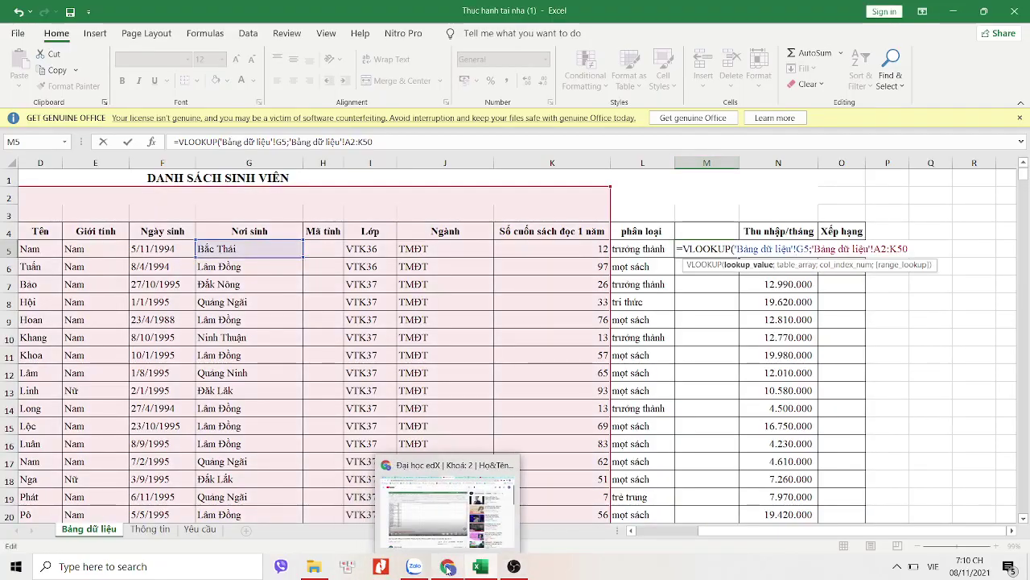
{"action": "left_click", "coordinate": [448, 568]}
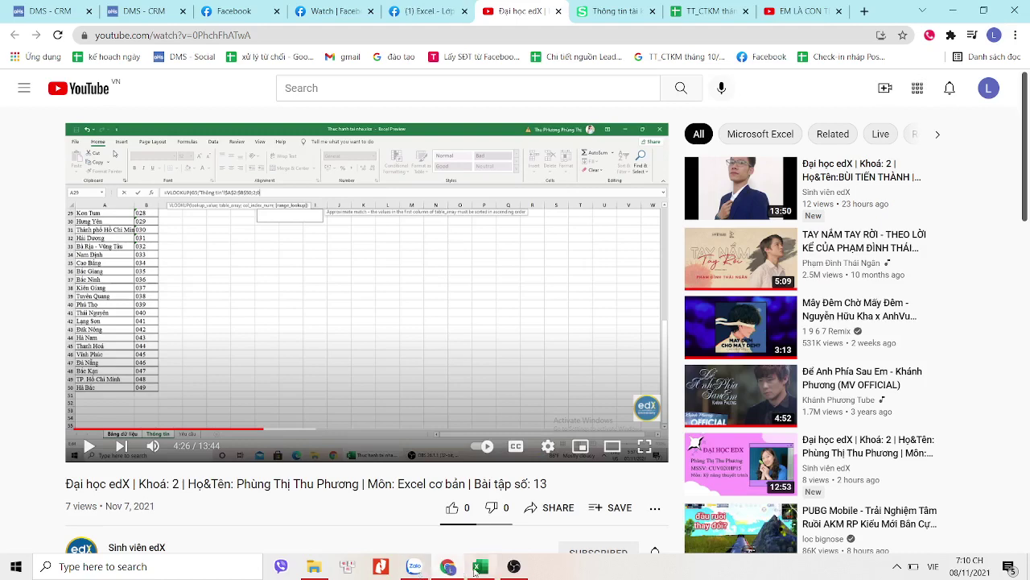
{"action": "left_click", "coordinate": [481, 568]}
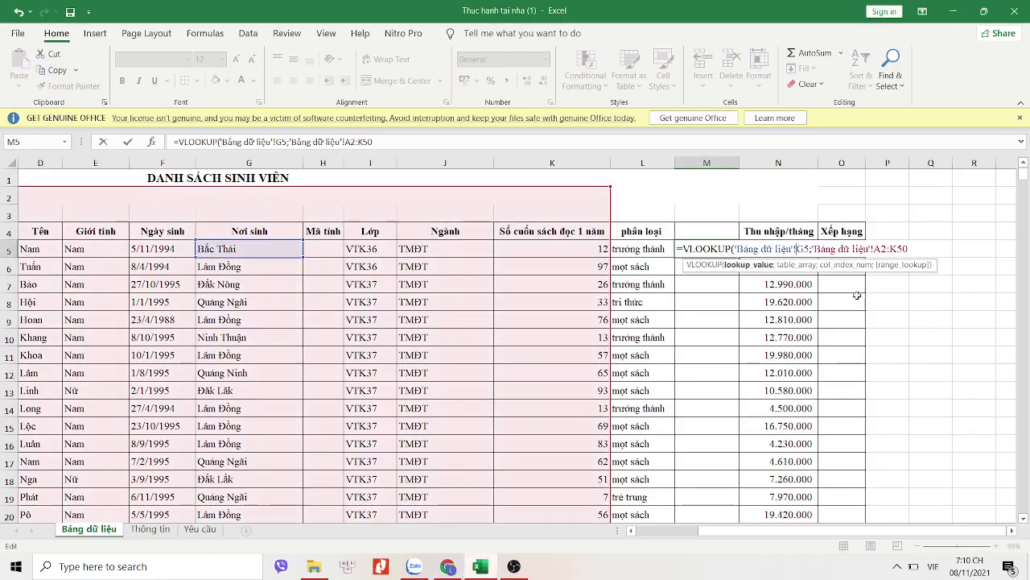
Step: Insert a $ before A2 in the VLOOKUP range to anchor its column
{"action": "key", "text": "ctrl+Right"}
{"action": "key", "text": "ctrl+Right"}
{"action": "key", "text": "ctrl+Right"}
{"action": "left_click", "coordinate": [874, 249]}
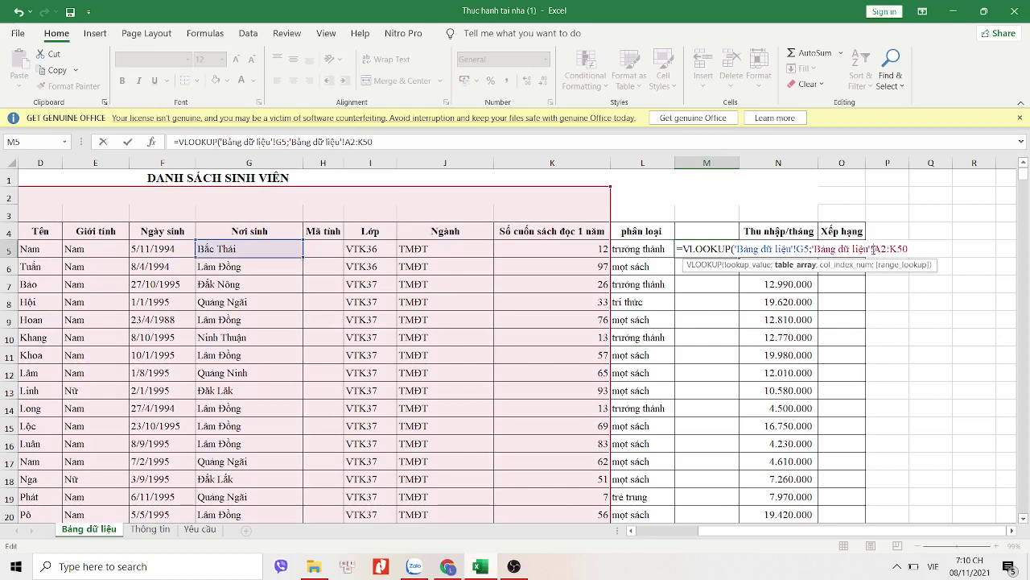
{"action": "type", "text": "ô"}
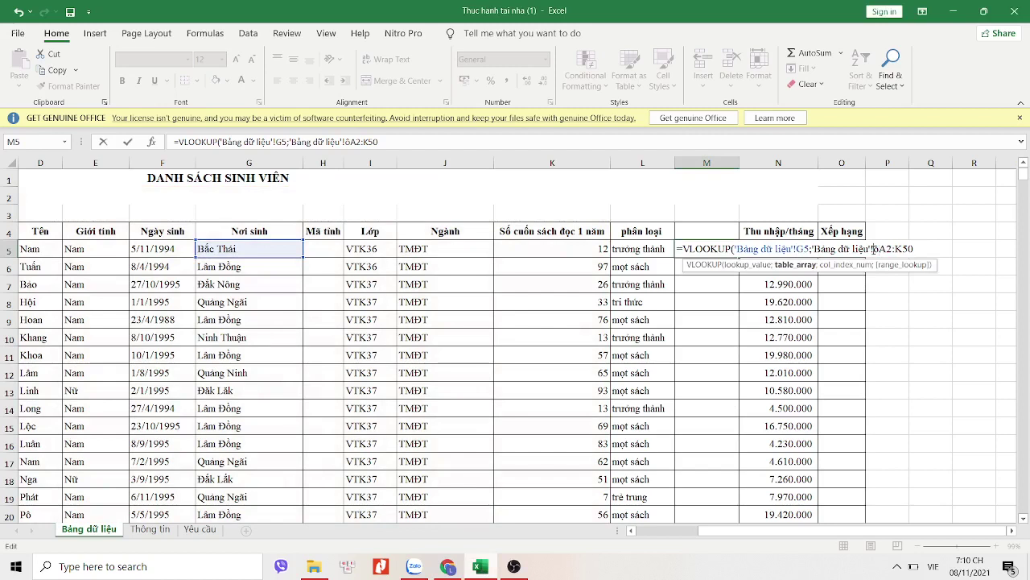
{"action": "key", "text": "BackSpace"}
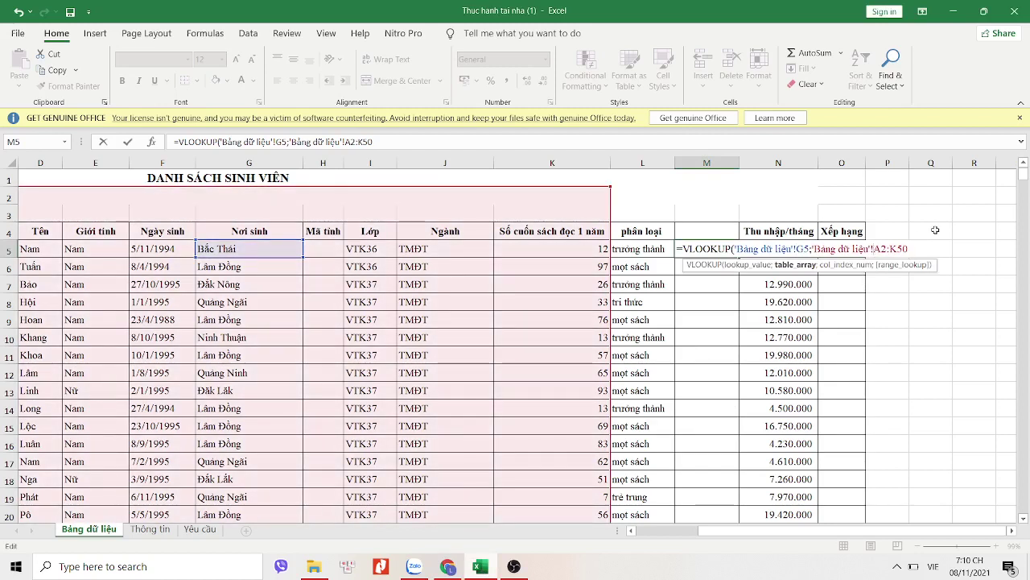
{"action": "key", "text": "BackSpace"}
{"action": "type", "text": "4"}
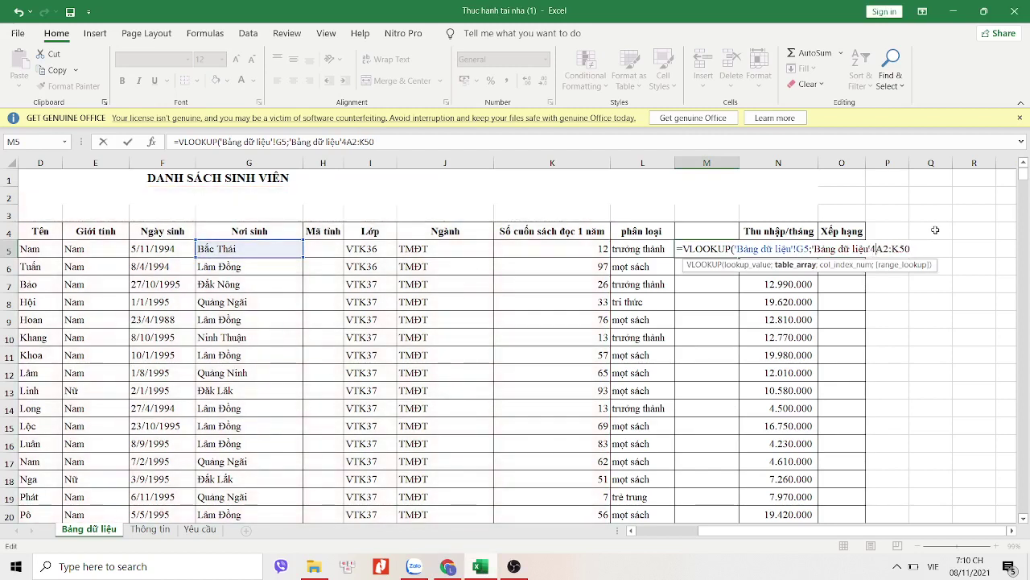
{"action": "key", "text": "BackSpace"}
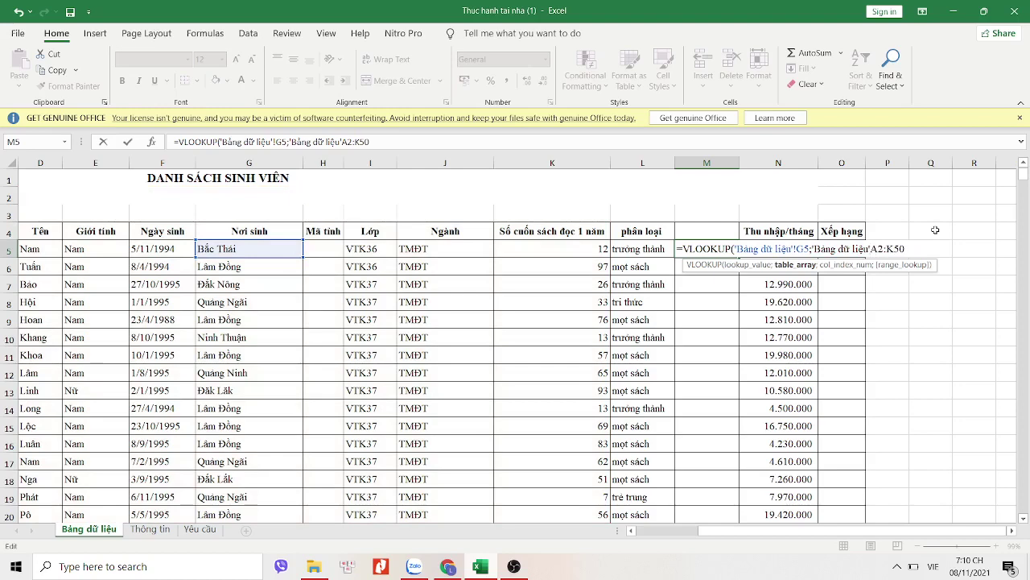
{"action": "type", "text": "$"}
Step: Finish the range as $K50 with ;2;0) and commit, raising a formula-problem warning
{"action": "left_click", "coordinate": [891, 250]}
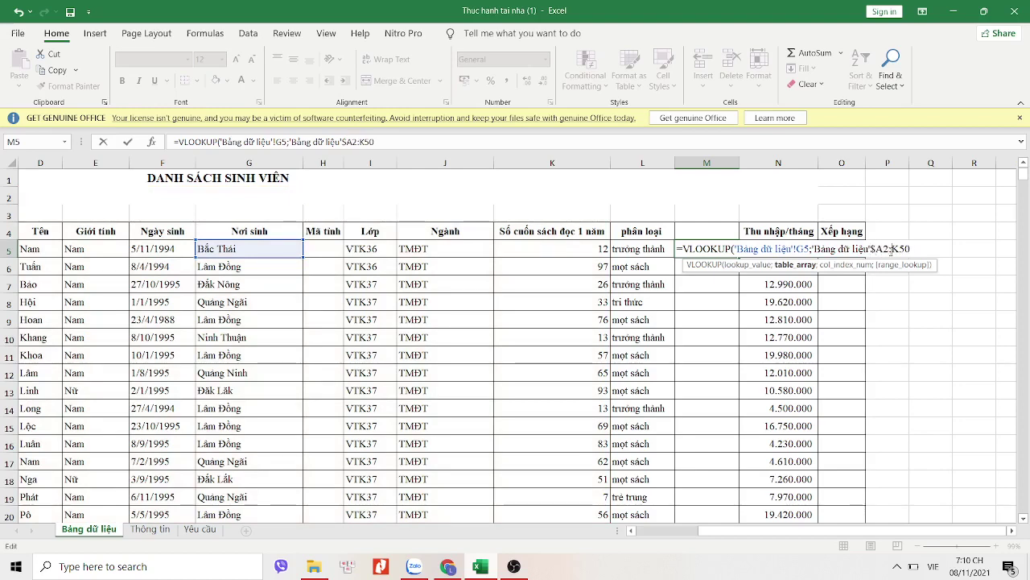
{"action": "type", "text": "$K50"}
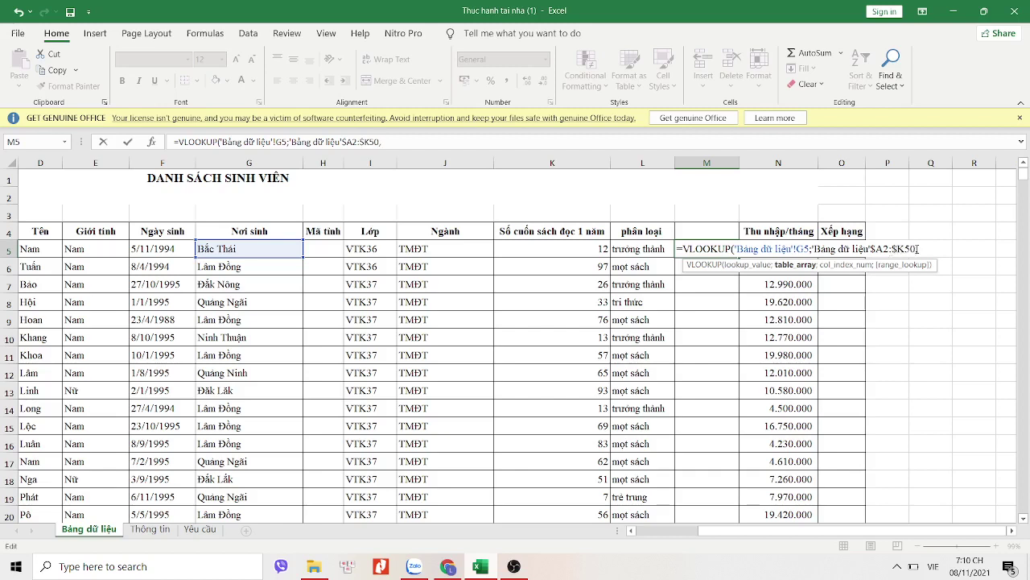
{"action": "type", "text": ";"}
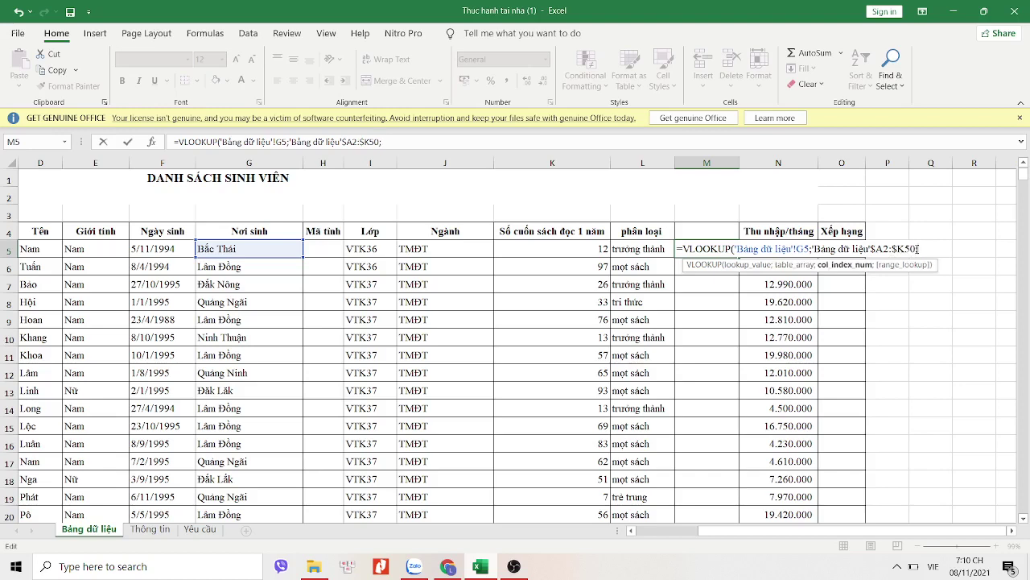
{"action": "type", "text": "2;0"}
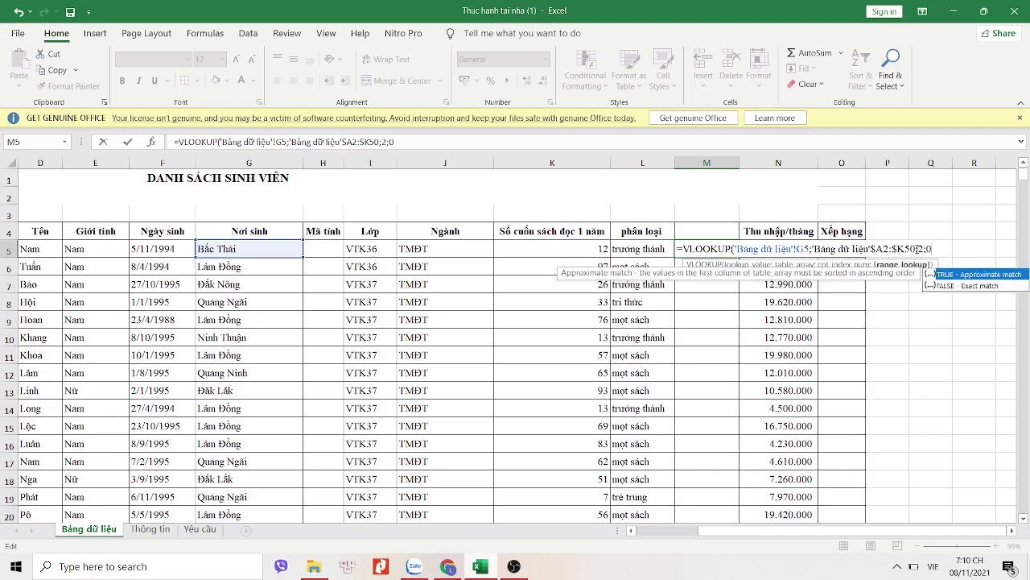
{"action": "key", "text": "alt+Tab"}
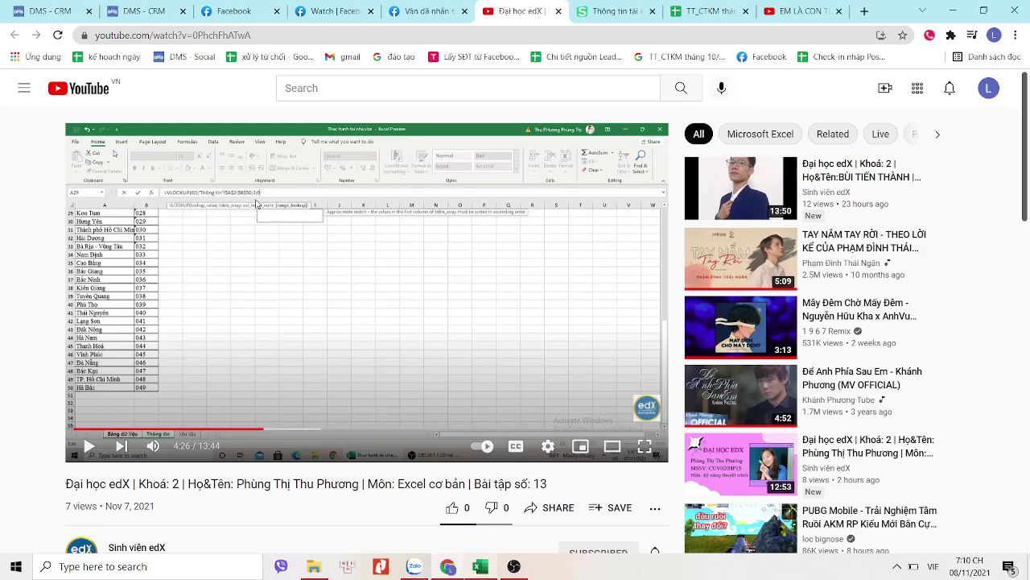
{"action": "key", "text": "alt+Tab"}
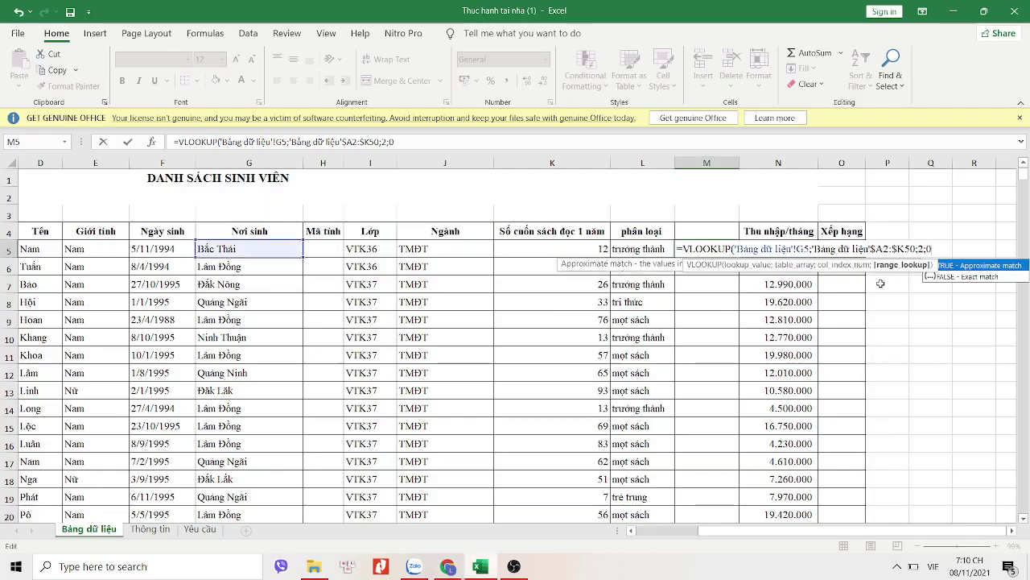
{"action": "type", "text": ")"}
{"action": "key", "text": "Return"}
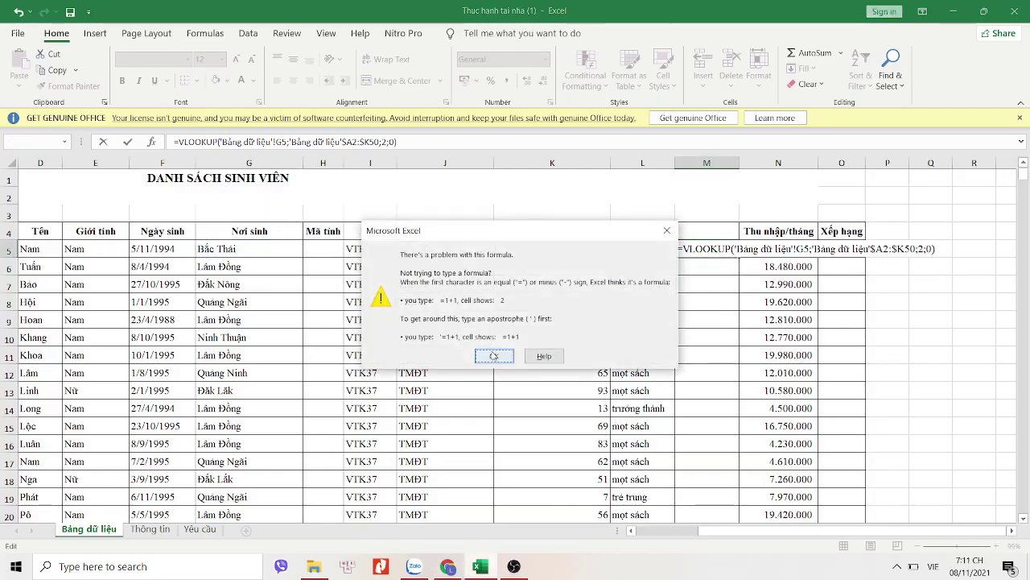
Step: Delete the 'Bảng dữ liệu'! prefix before $A2:$K50 so M5 commits as #N/A, then consult the tutorial
{"action": "left_click", "coordinate": [494, 355]}
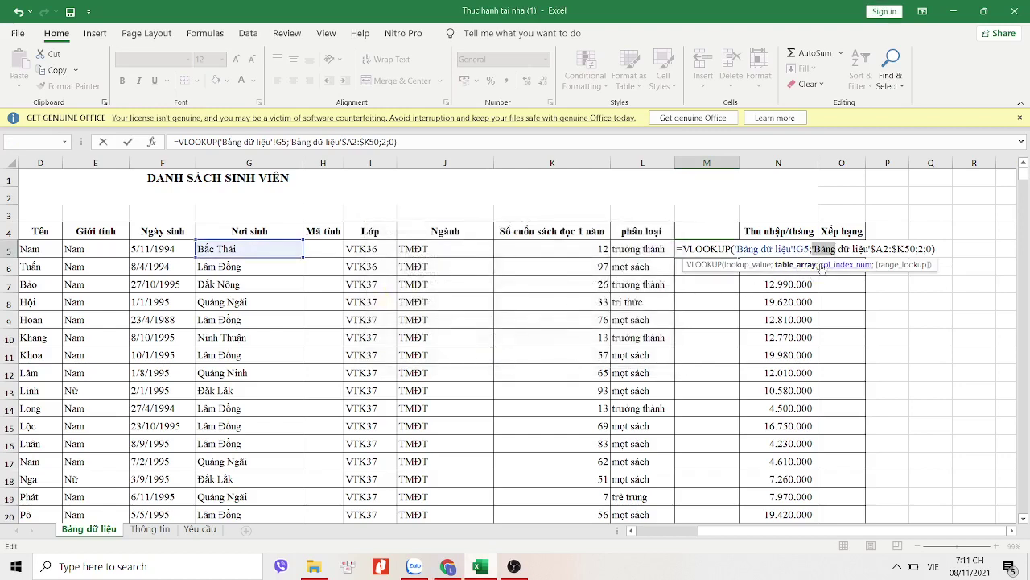
{"action": "key", "text": "alt+Tab"}
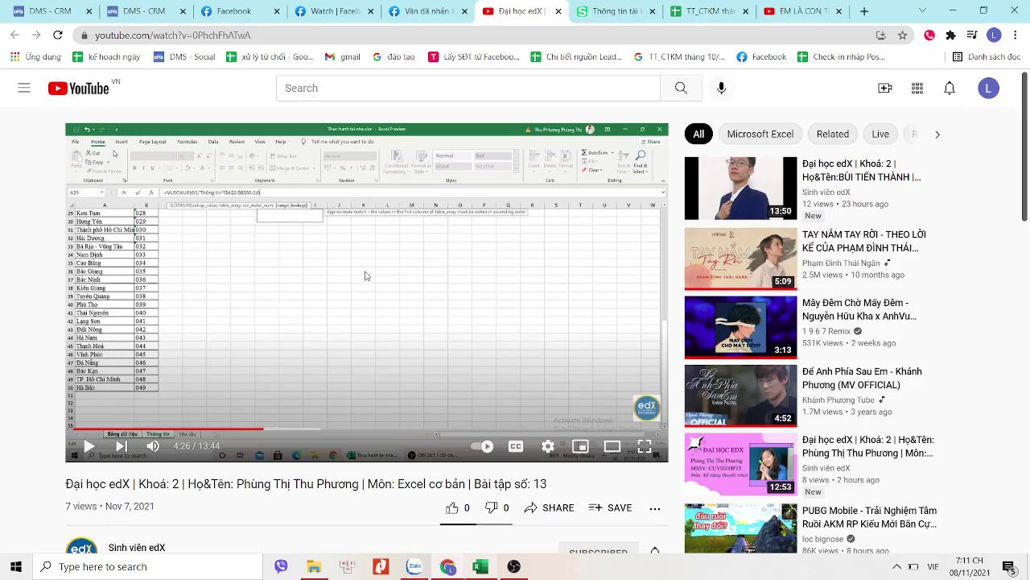
{"action": "key", "text": "alt+Tab"}
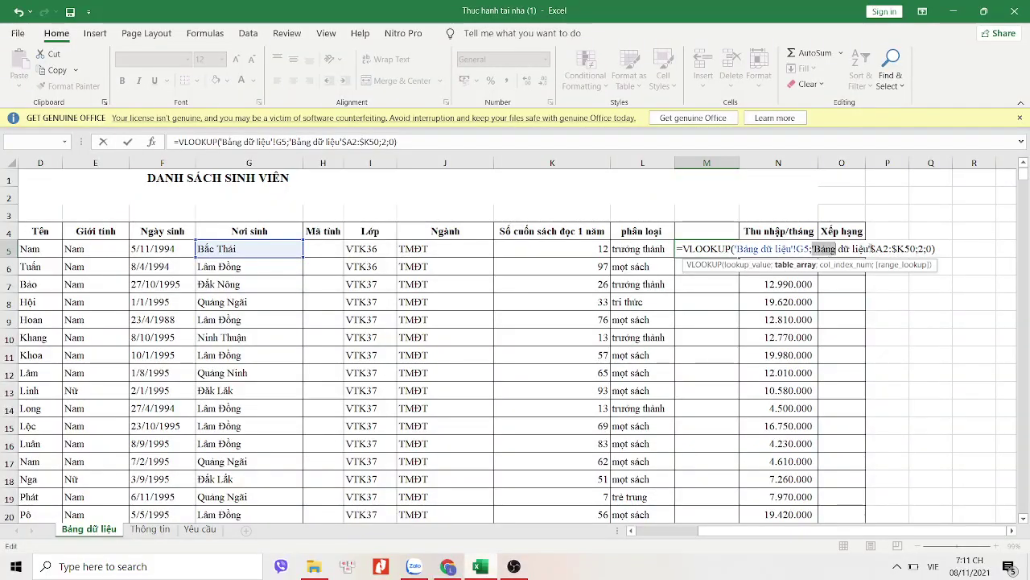
{"action": "left_click_drag", "start_coordinate": [869, 248], "coordinate": [813, 249]}
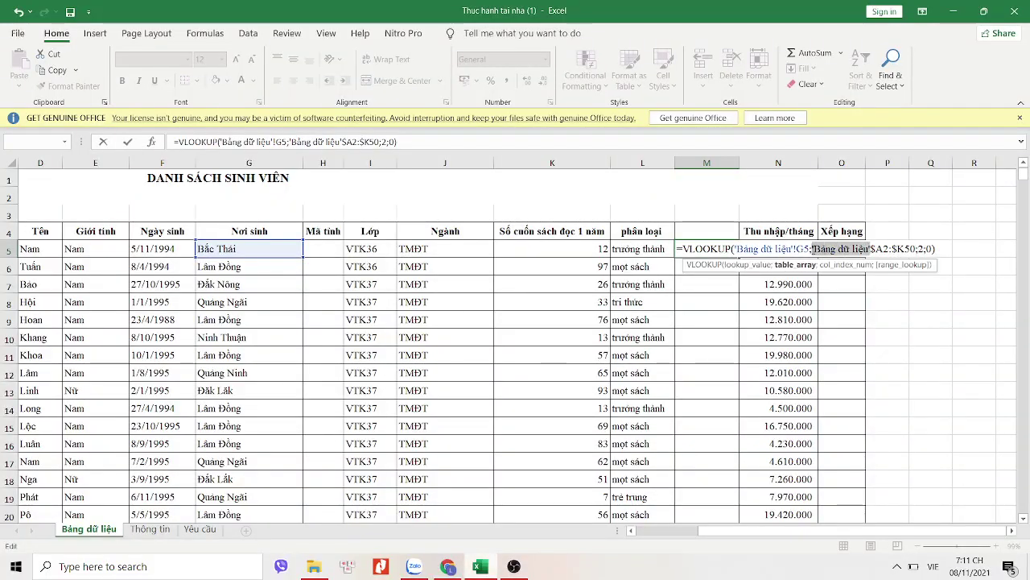
{"action": "key", "text": "BackSpace"}
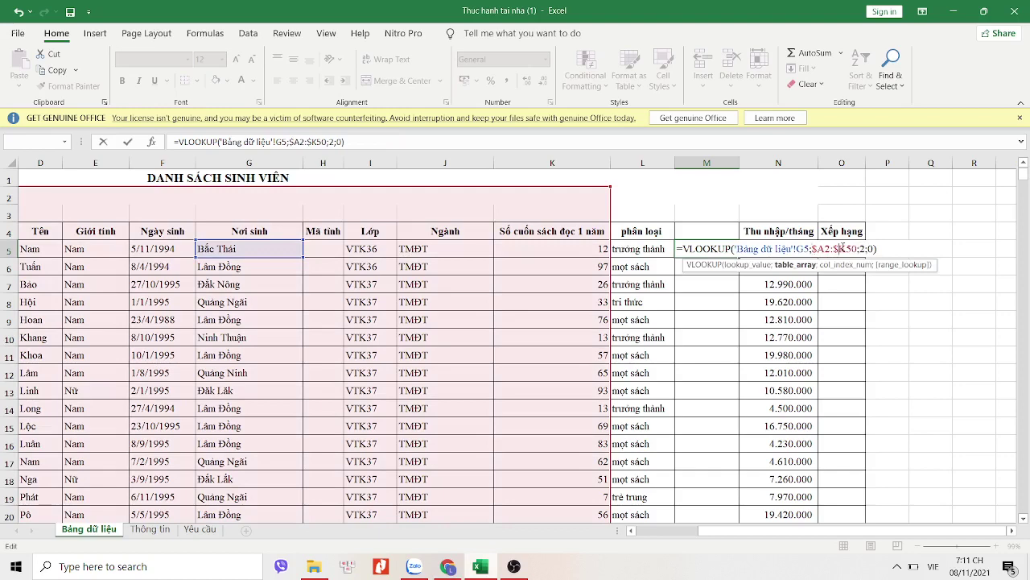
{"action": "key", "text": "Return"}
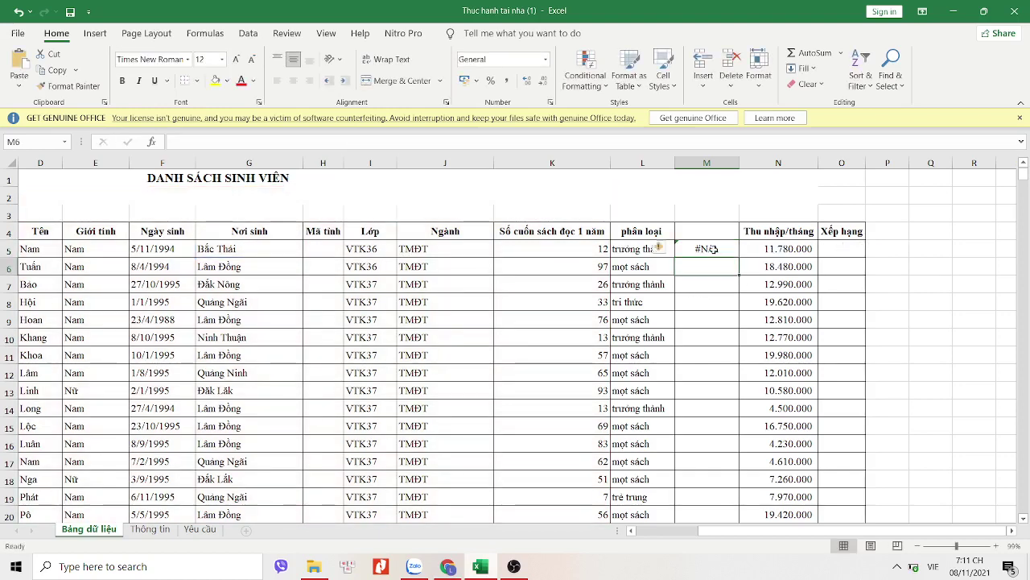
{"action": "double_click", "coordinate": [714, 249]}
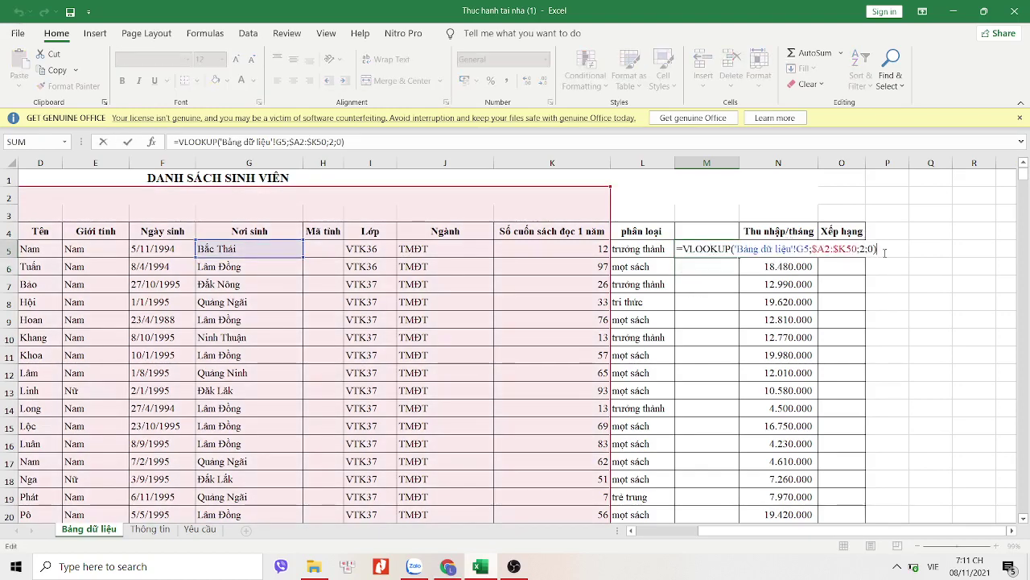
{"action": "key", "text": "alt+Tab"}
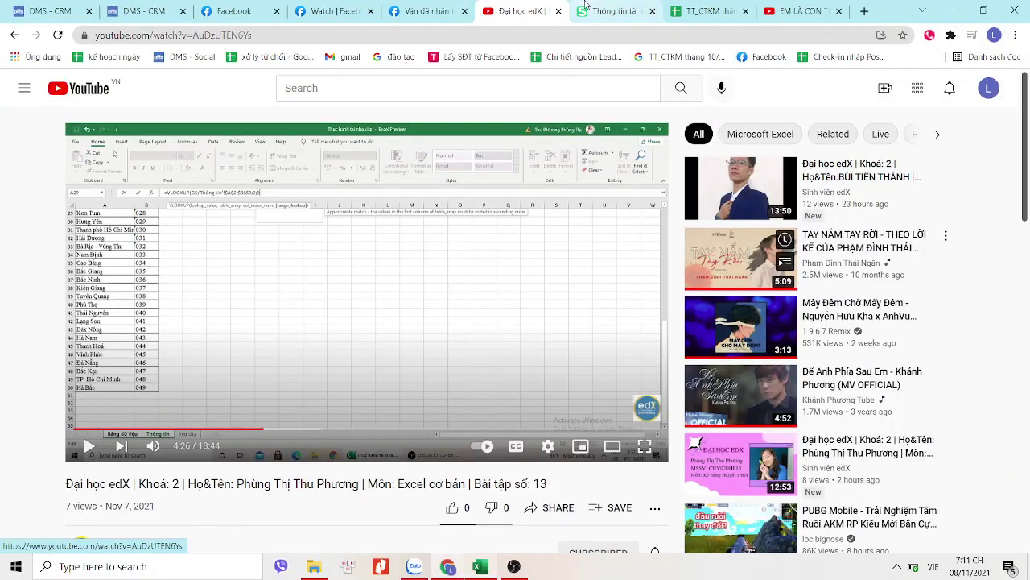